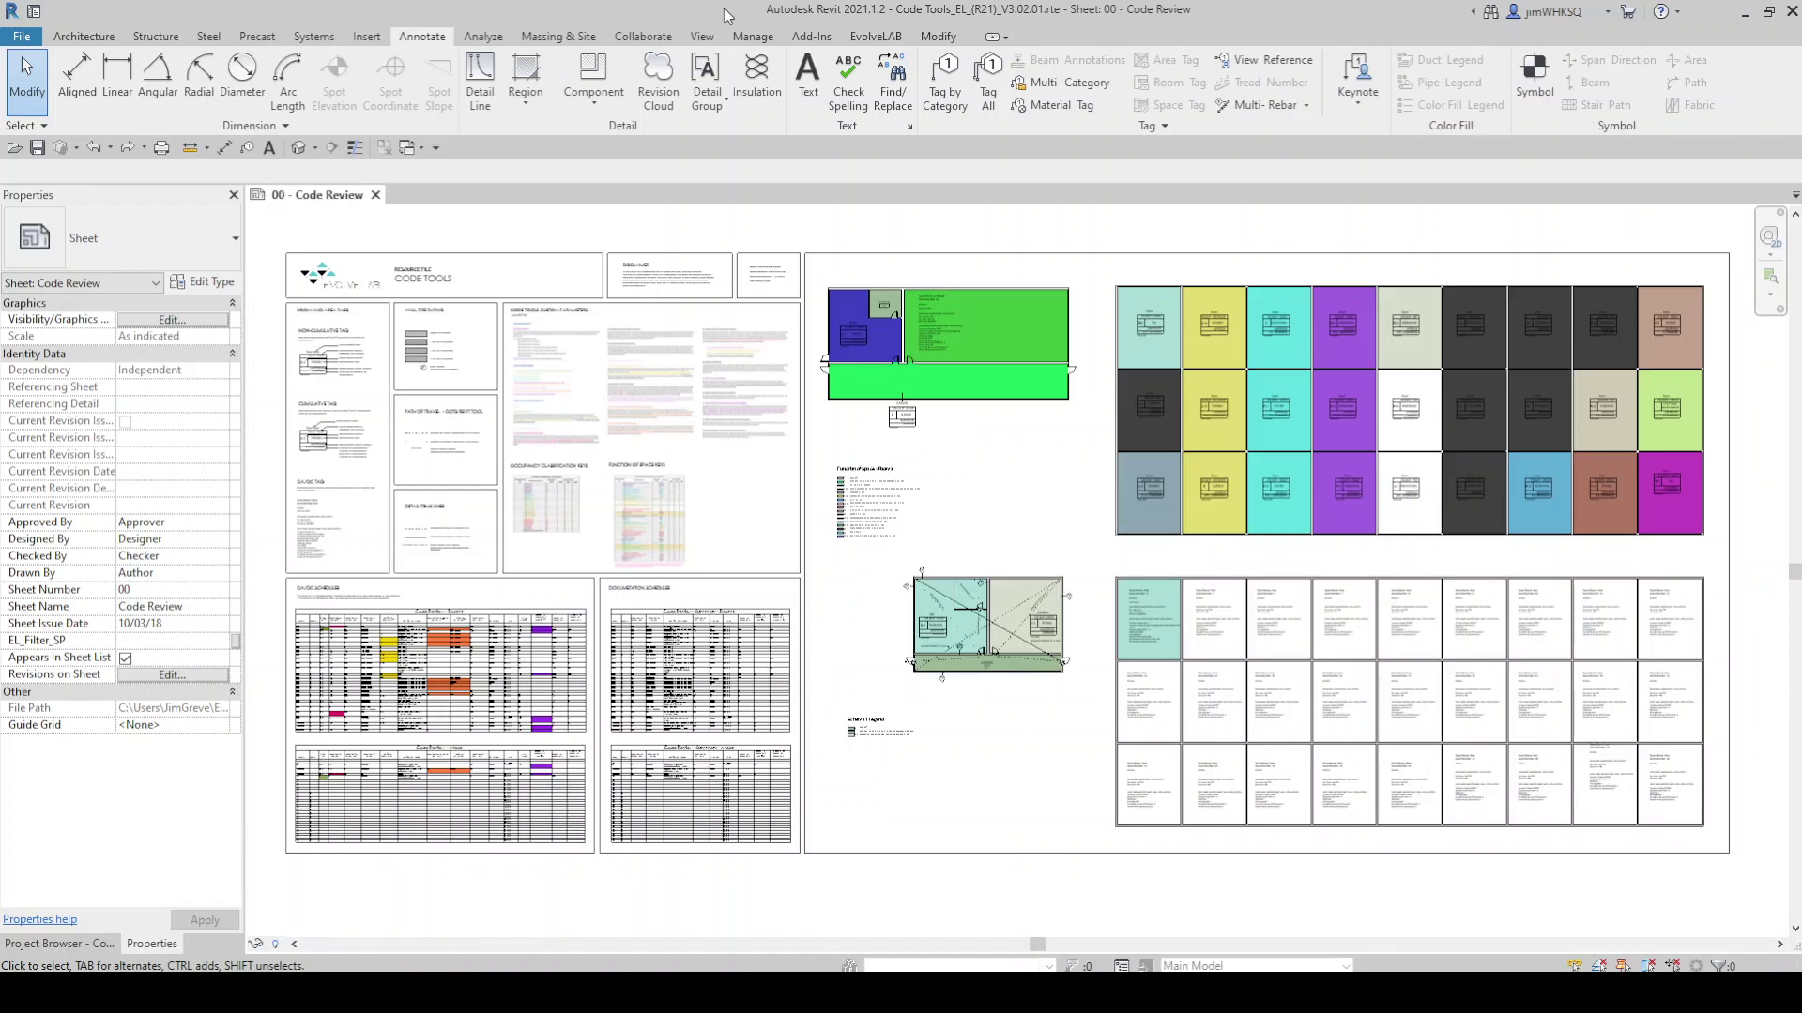
- Examine the Level 1 code plan with its room tags and function-of-space colors on the Code Review sheet
scroll(1264, 409, "up", 2)
middle_click_drag(1264, 399, 1006, 464)
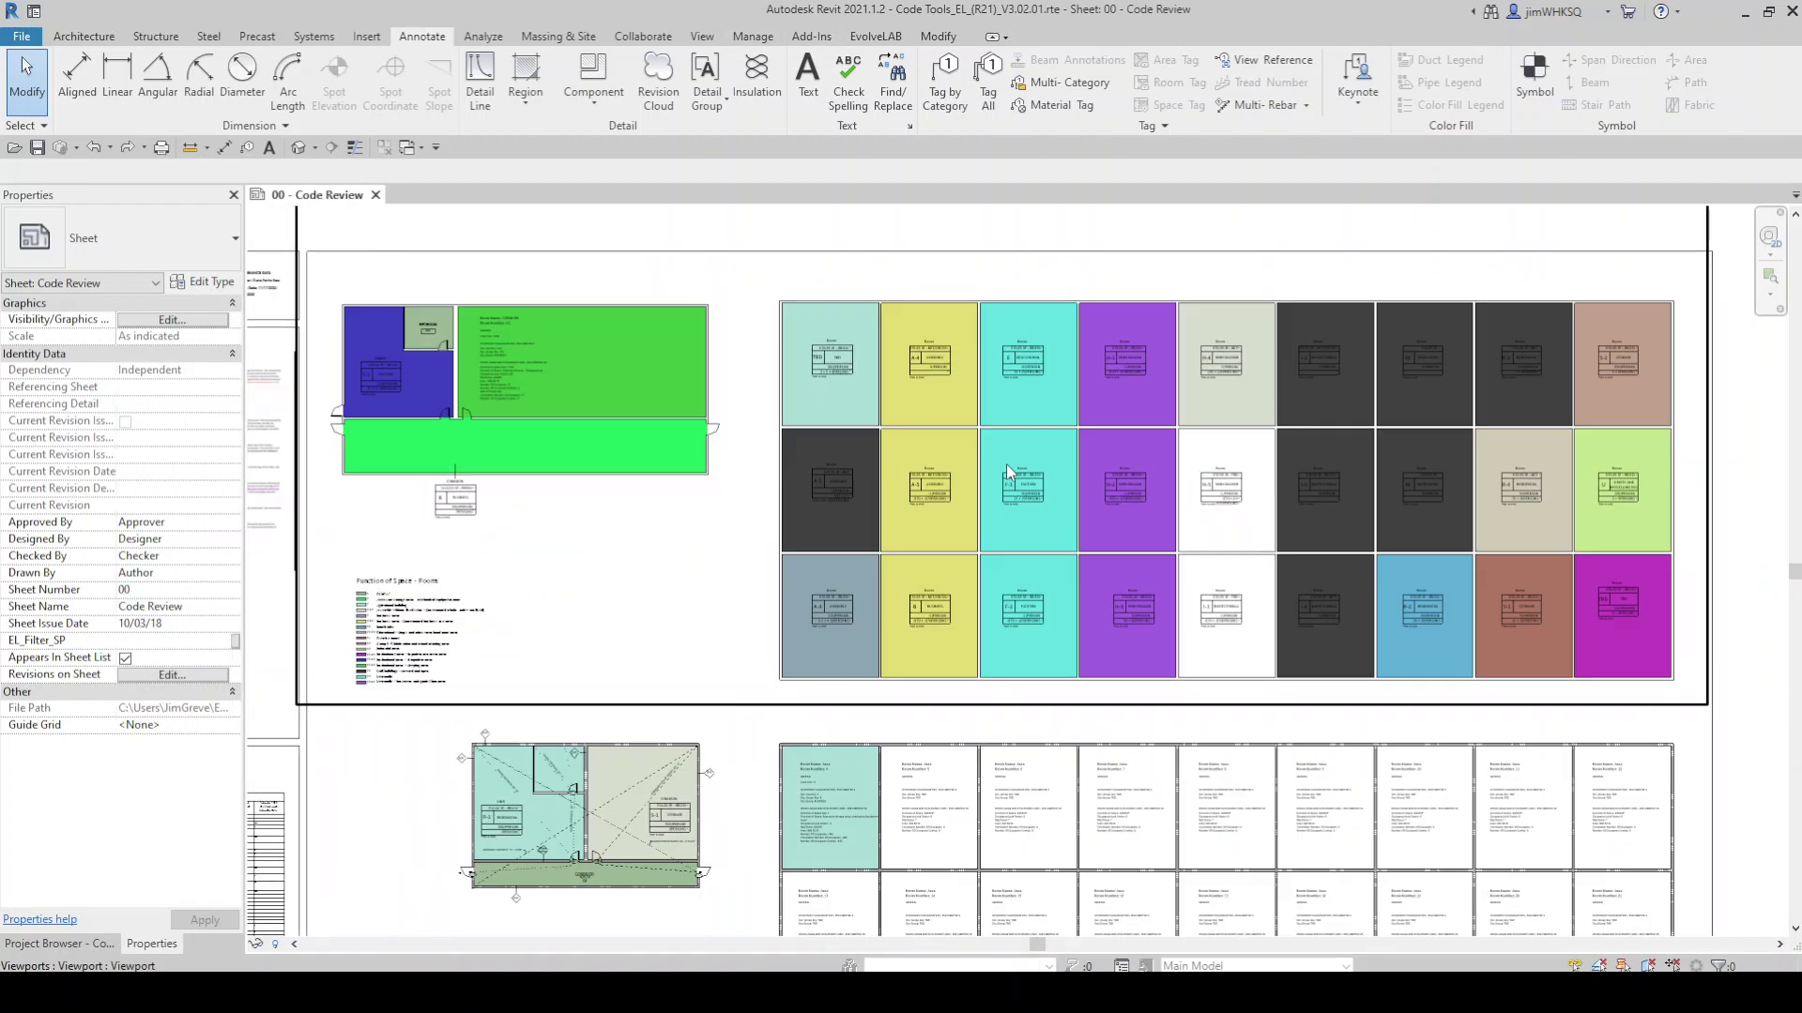
double_click(382, 334)
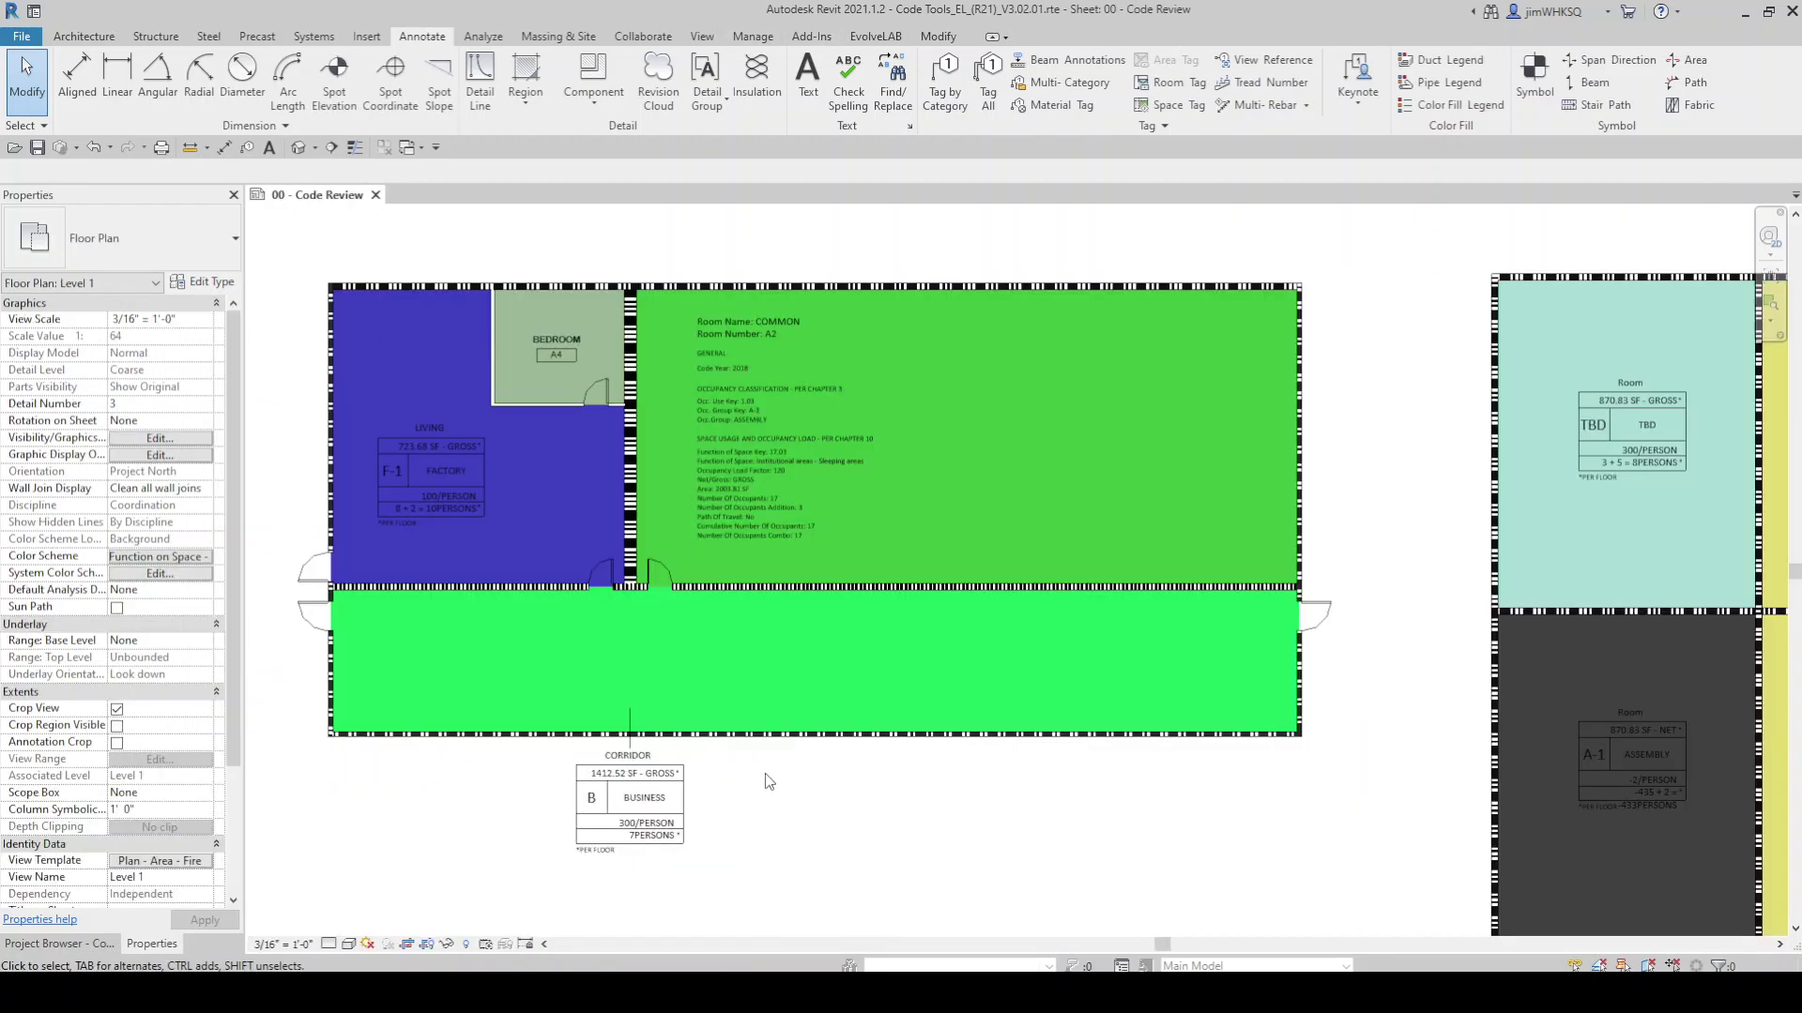
double_click(677, 888)
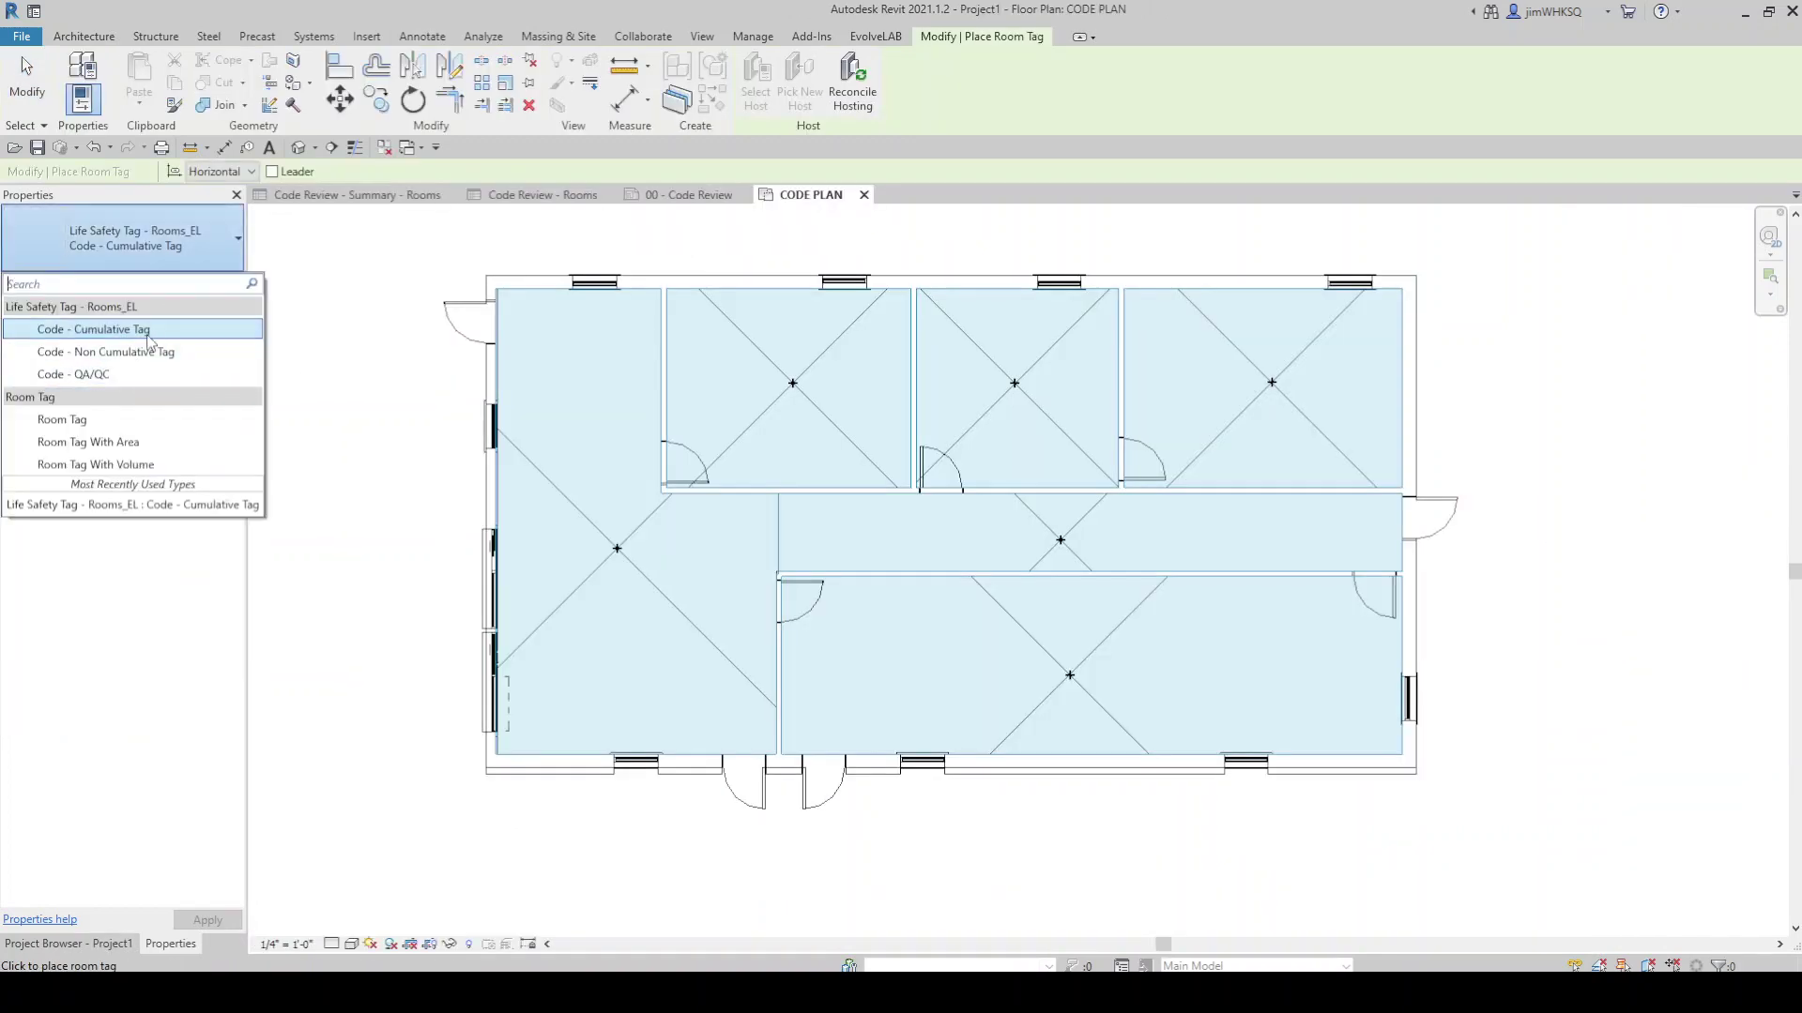
- Place Code - Cumulative Tag room tags on the lobby, both offices, the storage room and the workshop in the code plan
left_click(121, 326)
left_click(620, 569)
left_click(795, 405)
left_click(1018, 405)
left_click(1260, 406)
left_click(1065, 684)
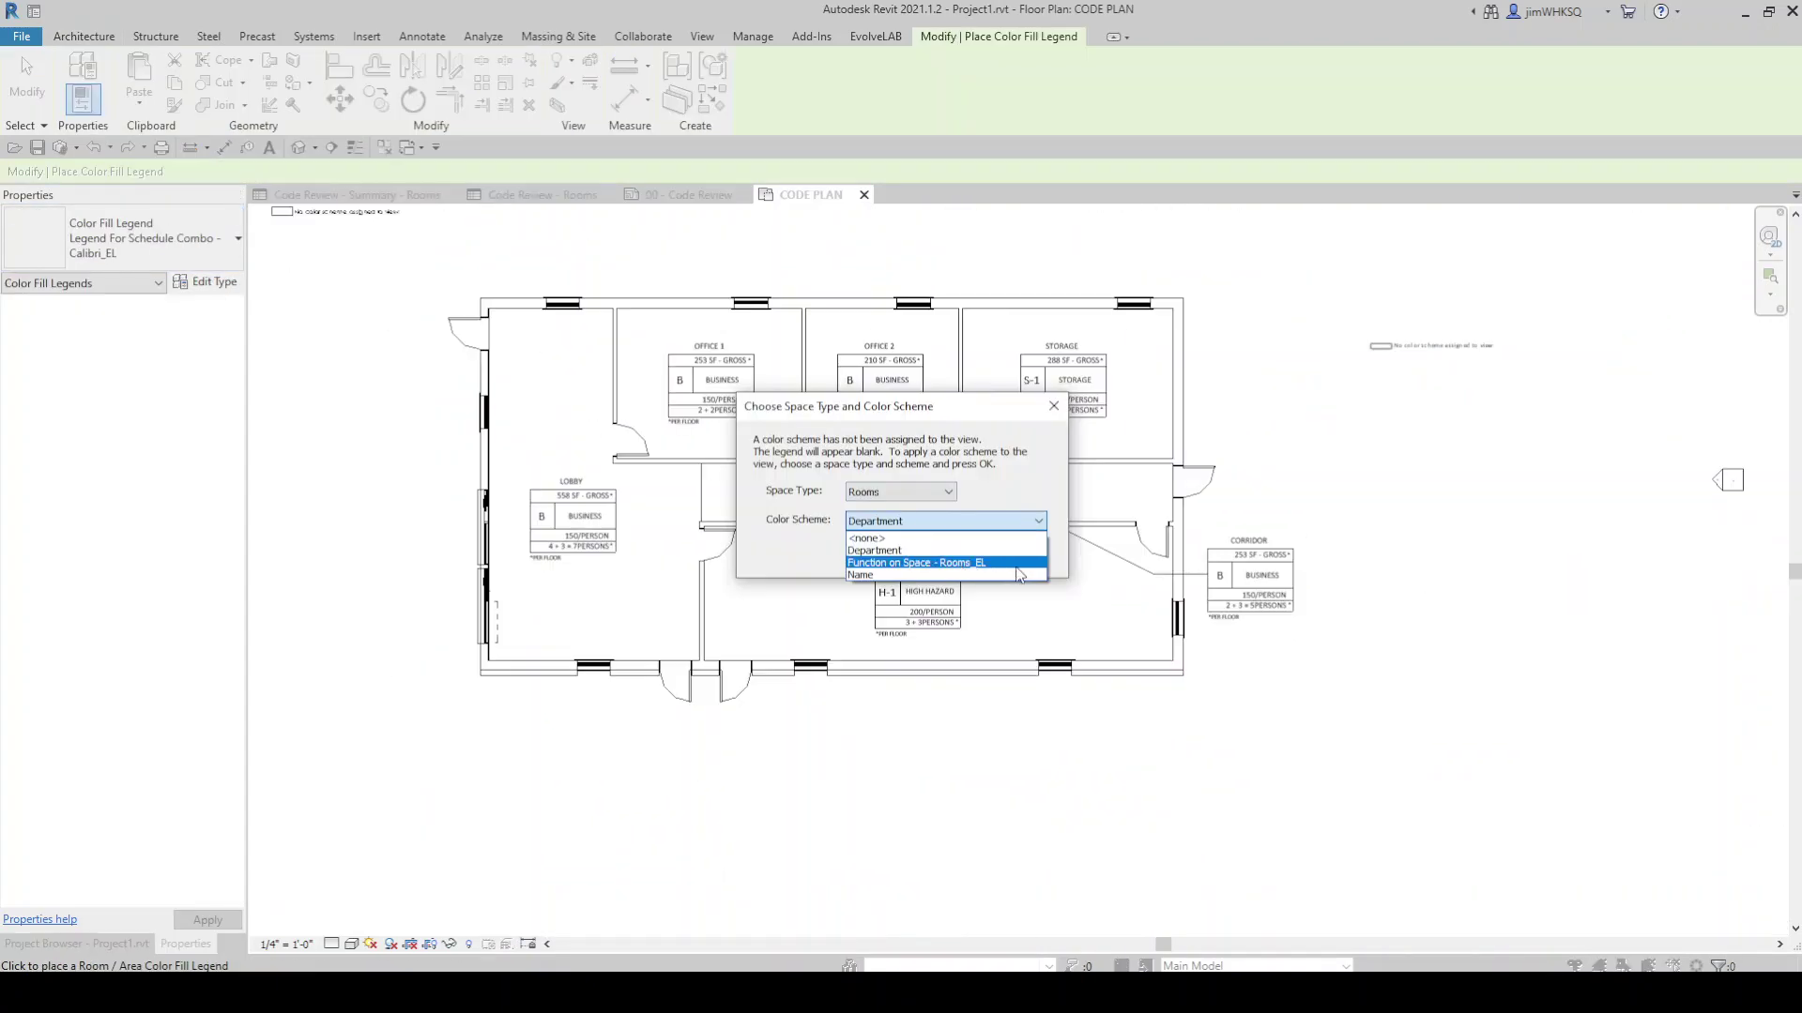
- Assign the Function on Space - Rooms_EL color scheme to the code plan for the color fill legend
left_click(939, 565)
left_click(920, 555)
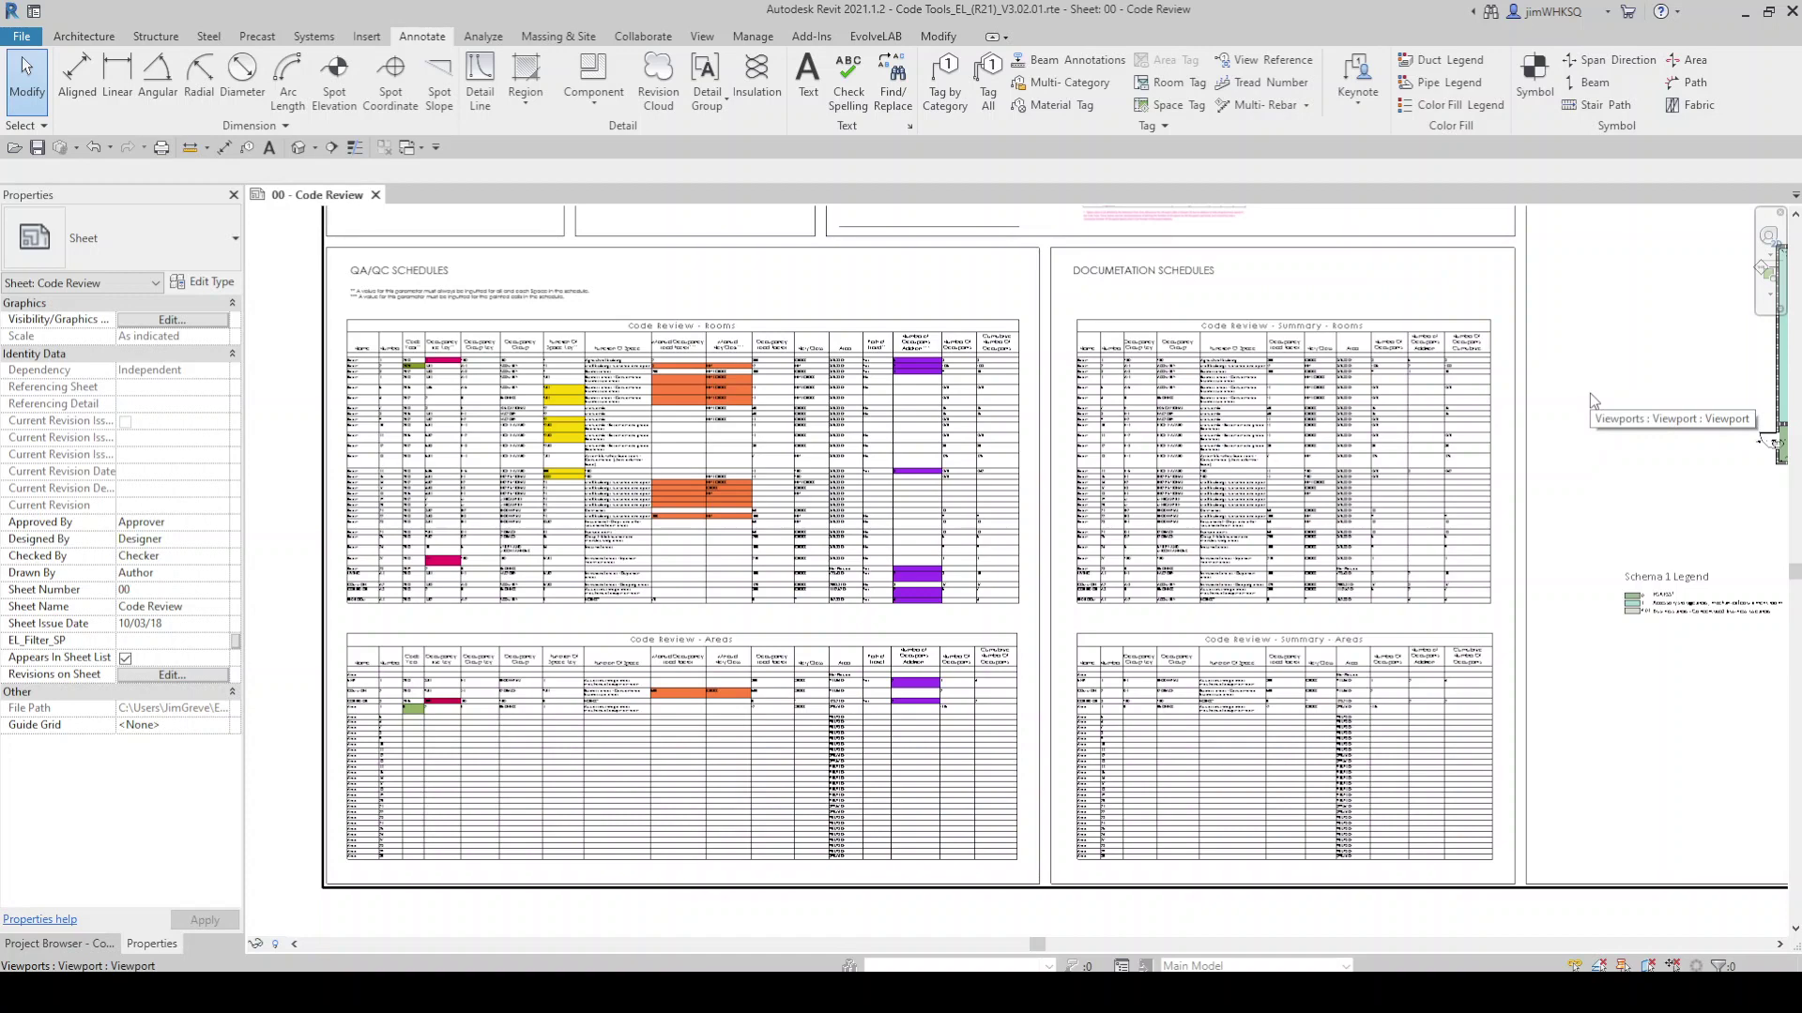
- Set the code year of room 2 to 2018 in the Code Review - Rooms schedule
scroll(1478, 385, "up", 4)
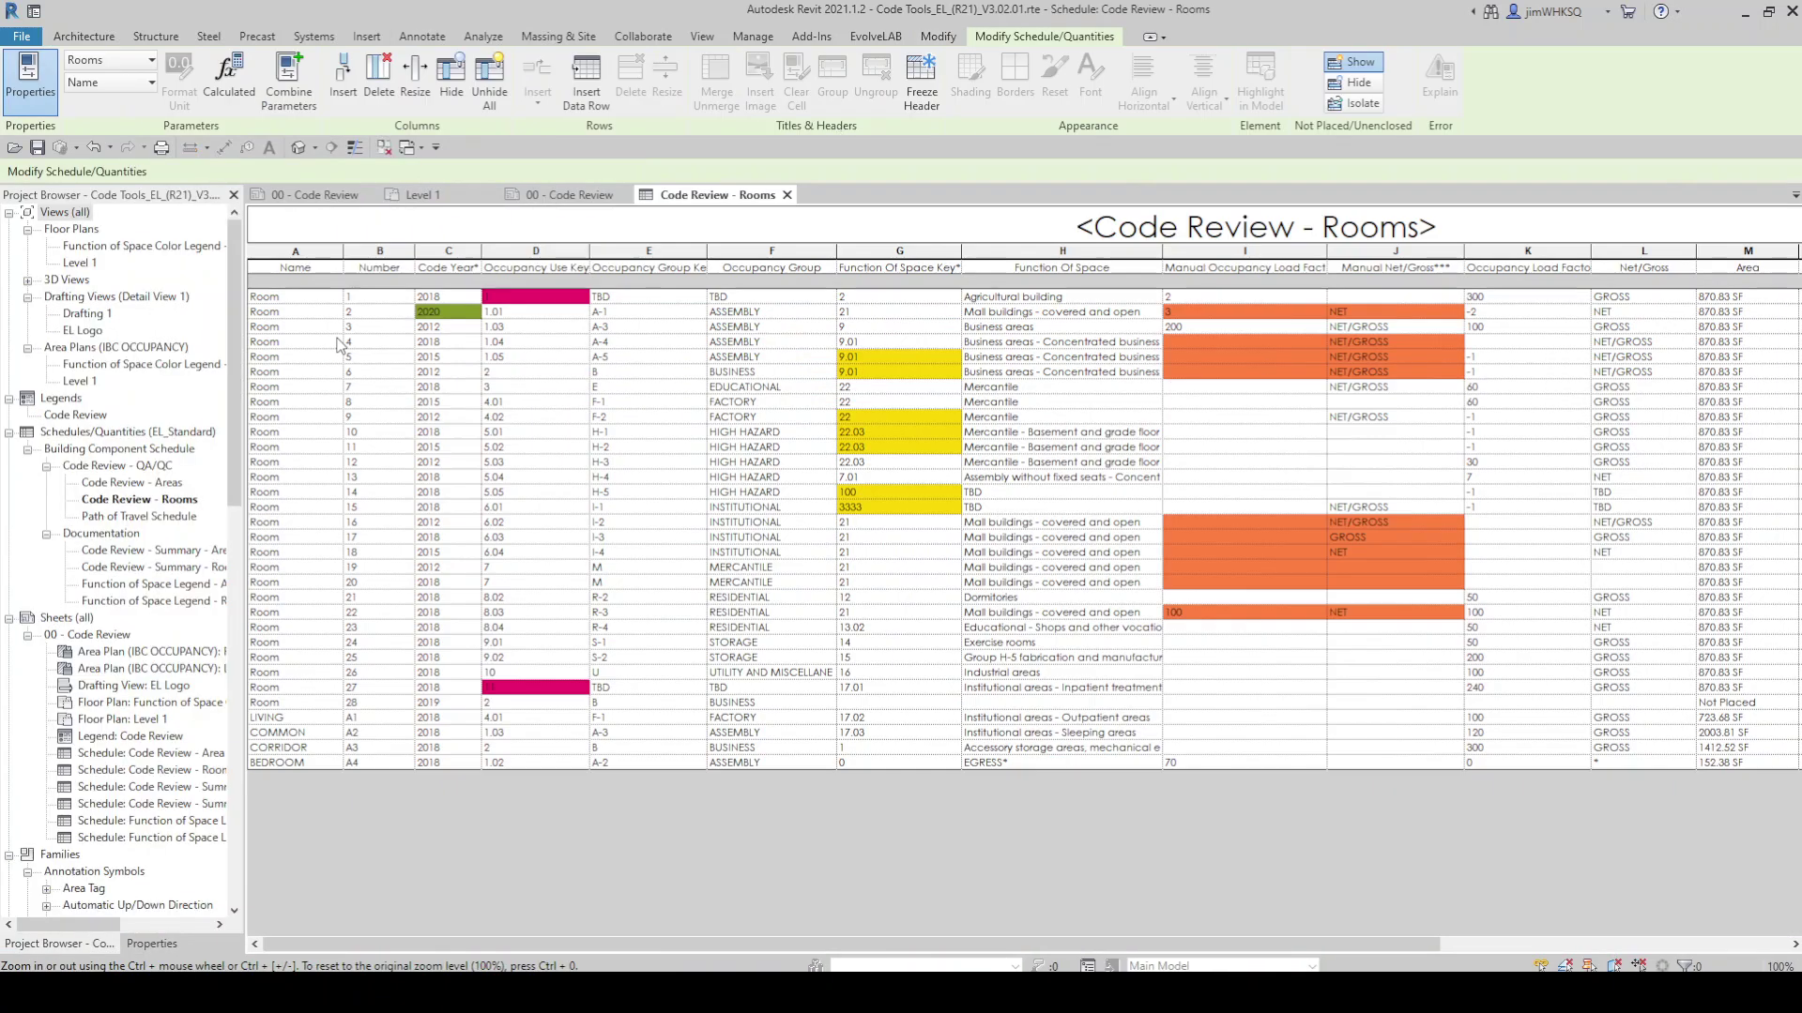
left_click(377, 297)
left_click(469, 311)
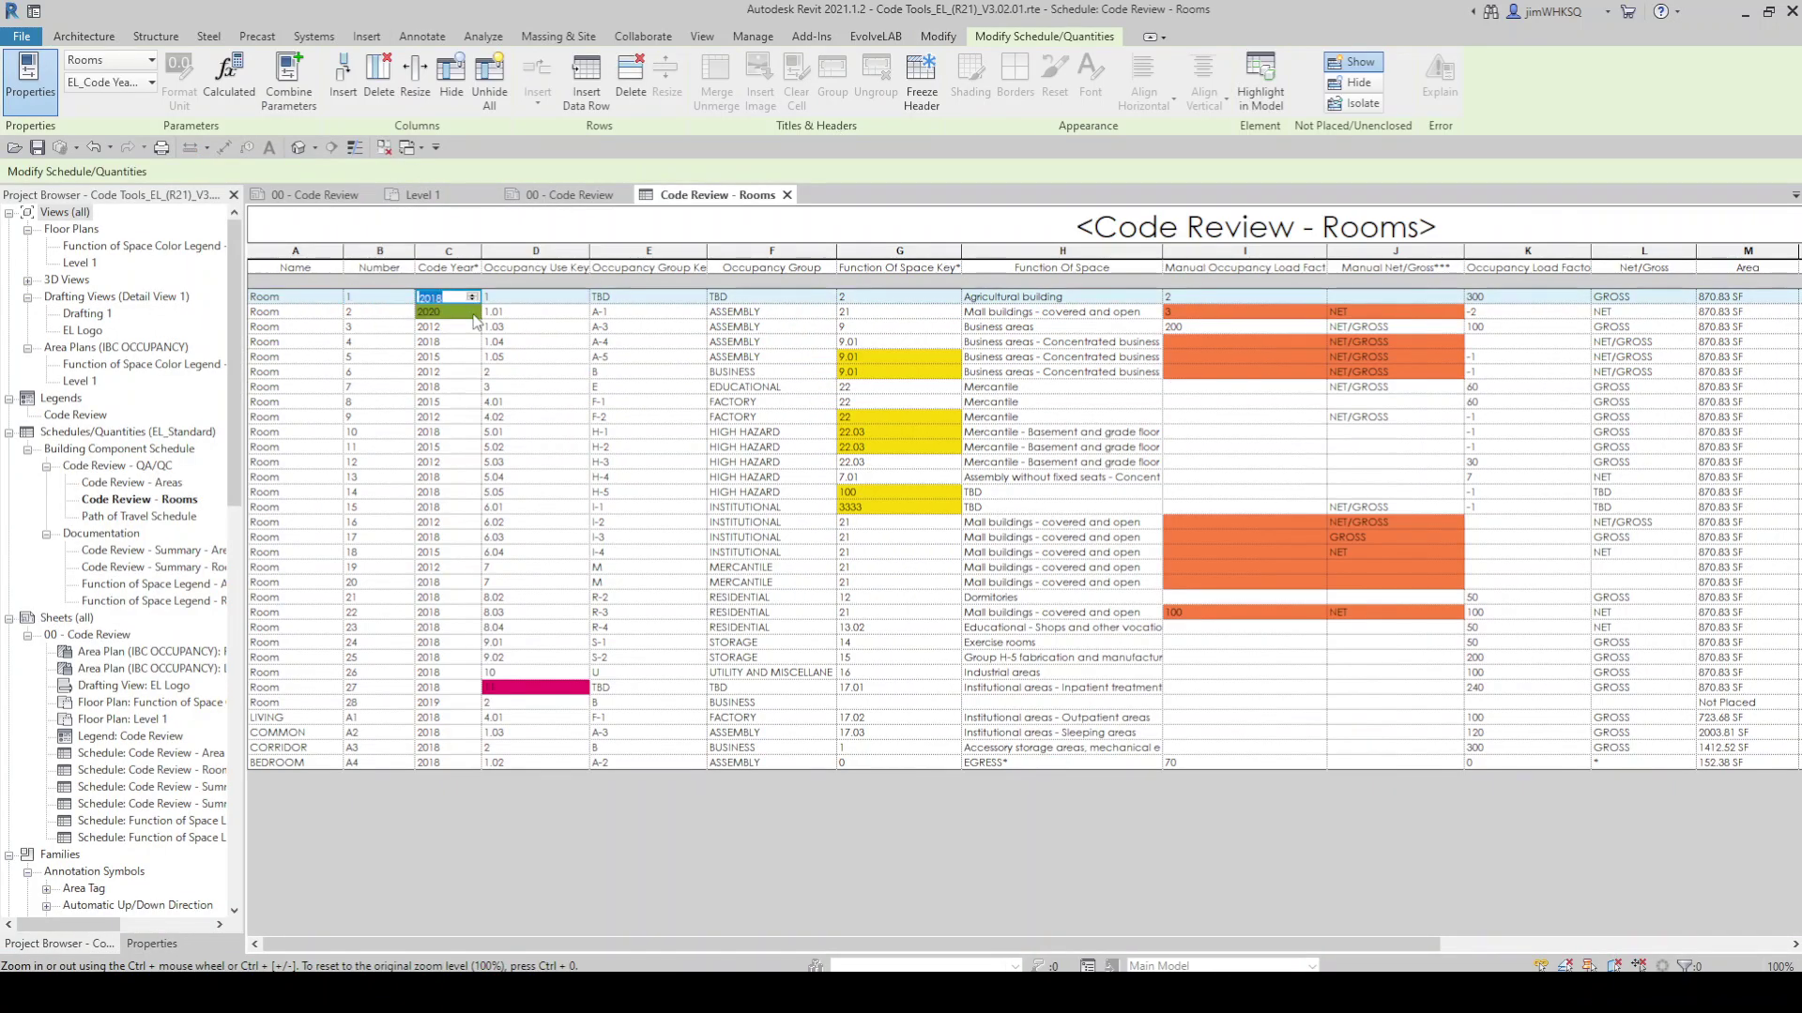
left_click(504, 326)
- Set the Occupancy Use Key of room 1 to 1.03
left_click(533, 300)
type("1.03")
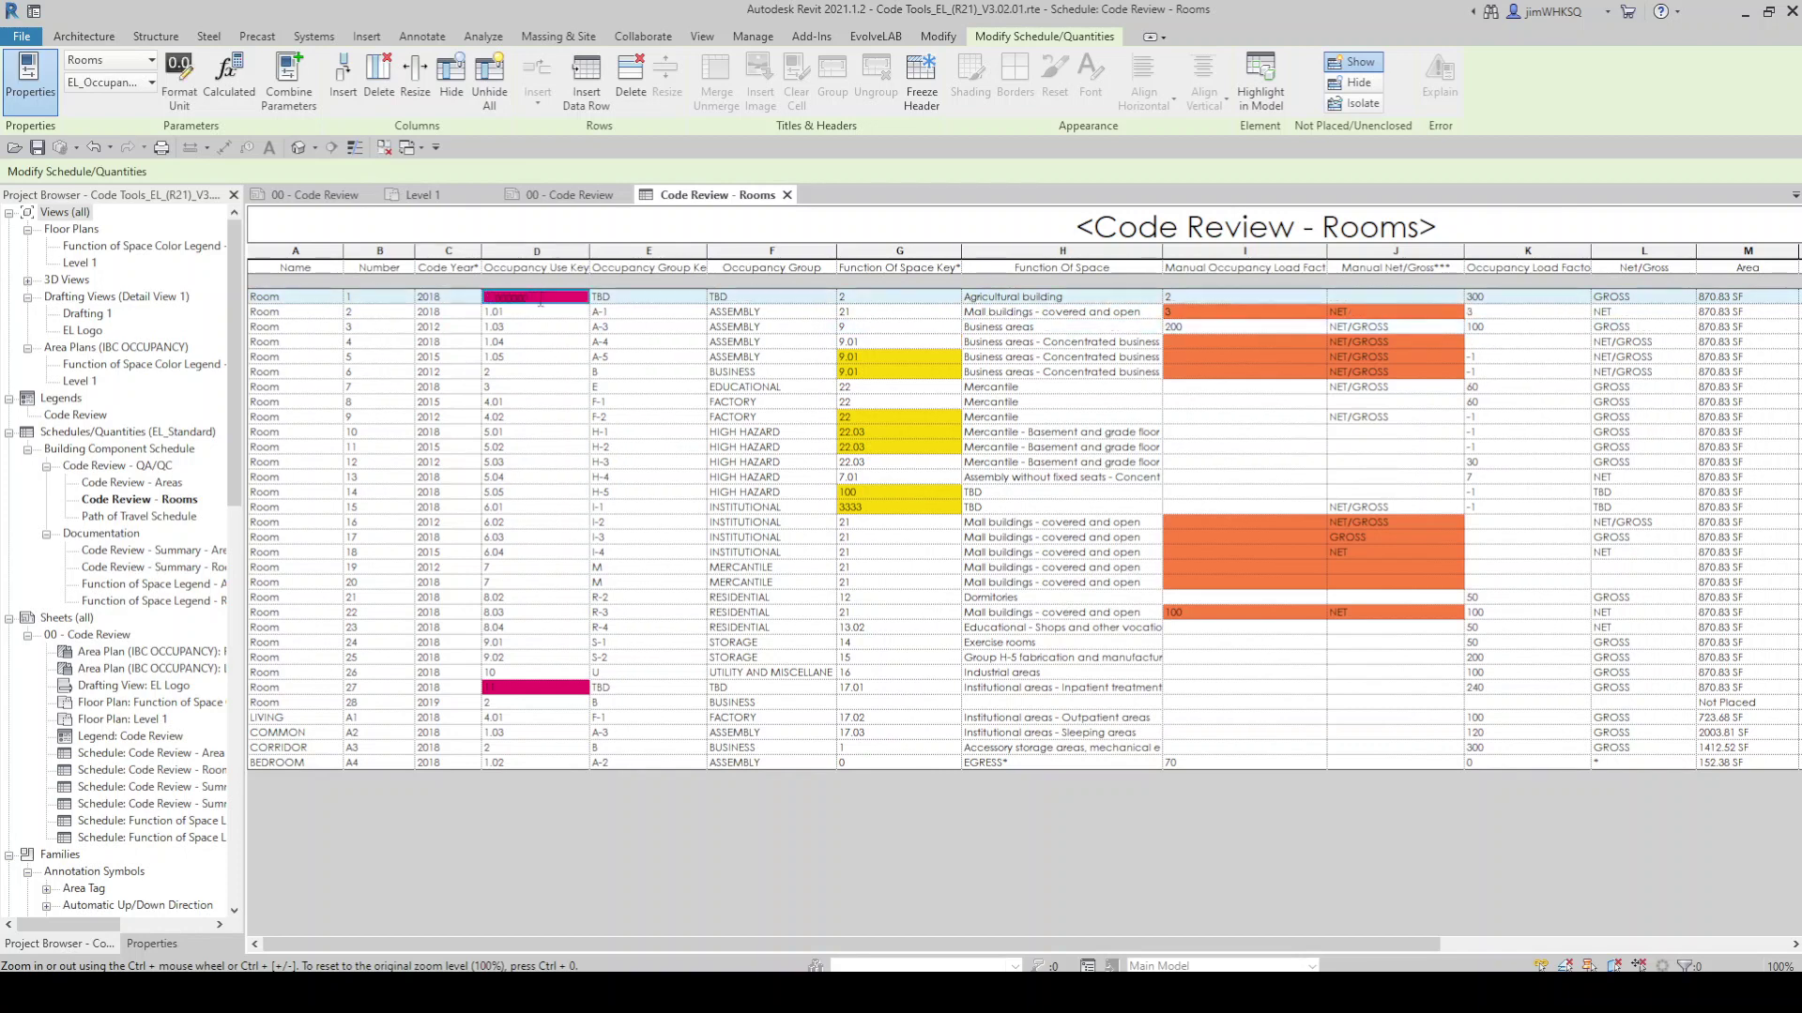
left_click(623, 315)
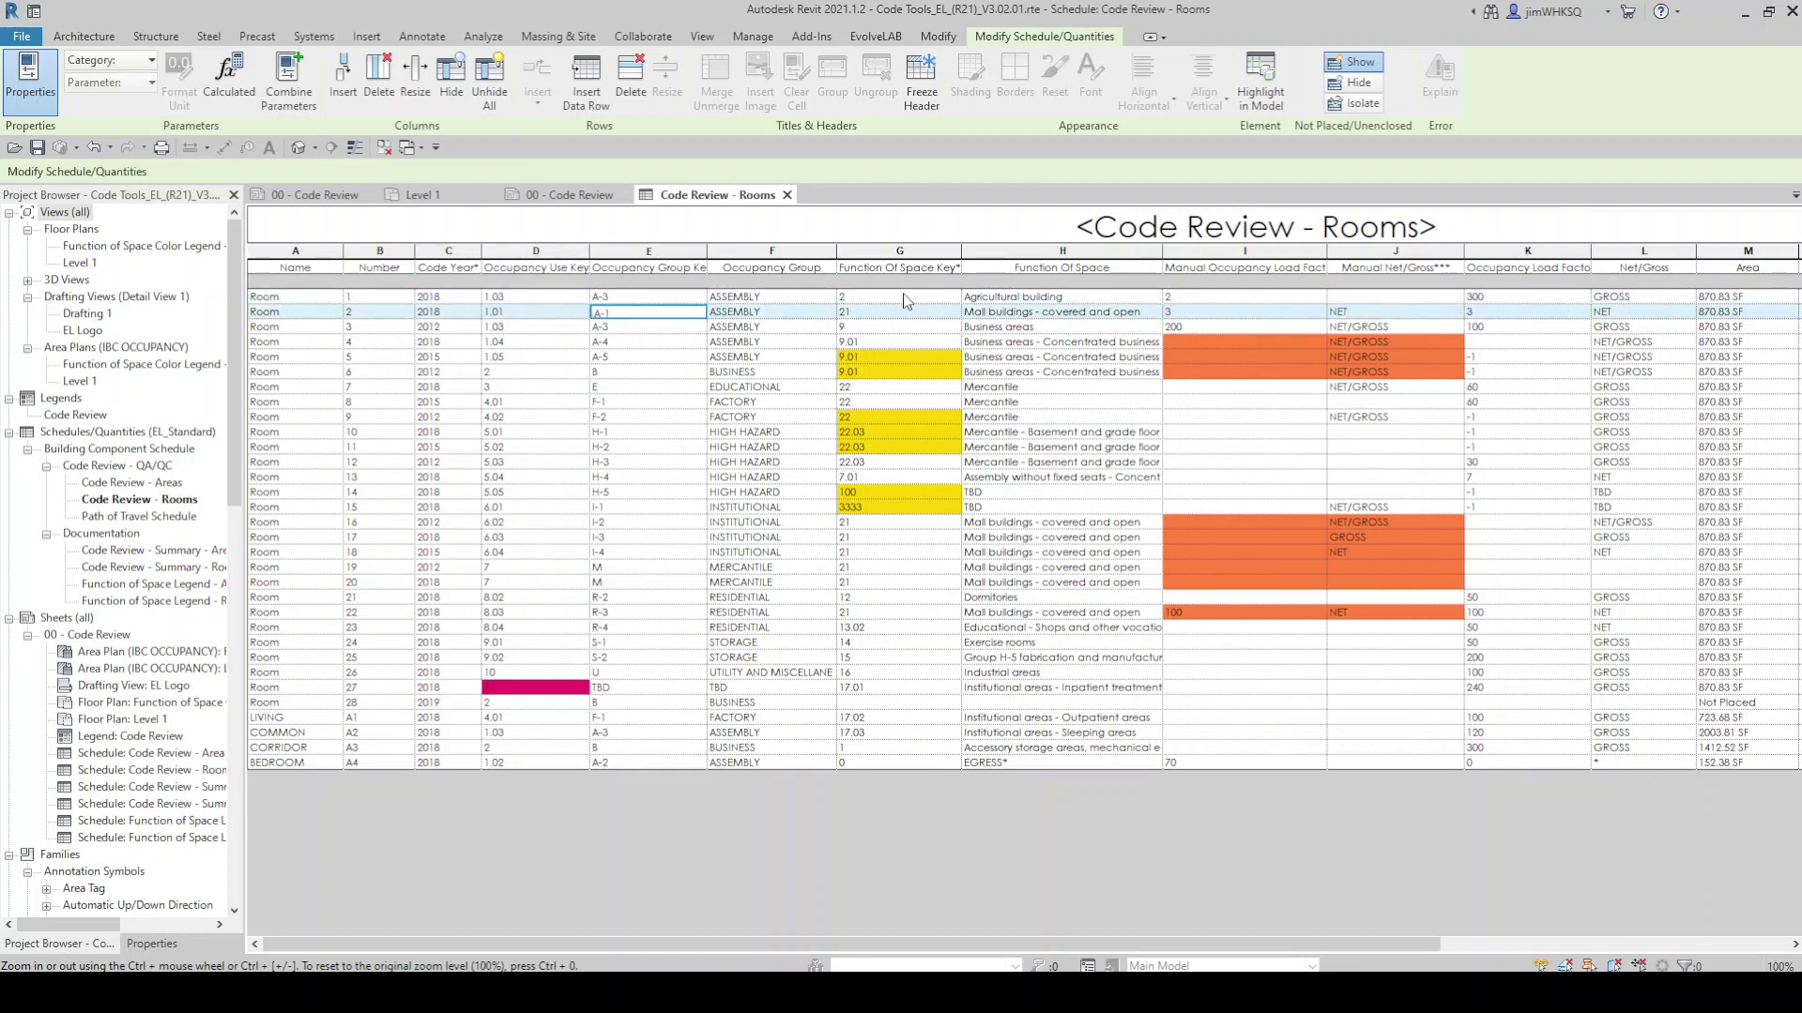
- Set the code year of room 5 to 2018 and the Function Of Space Key of room 6 to 2
left_click(901, 357)
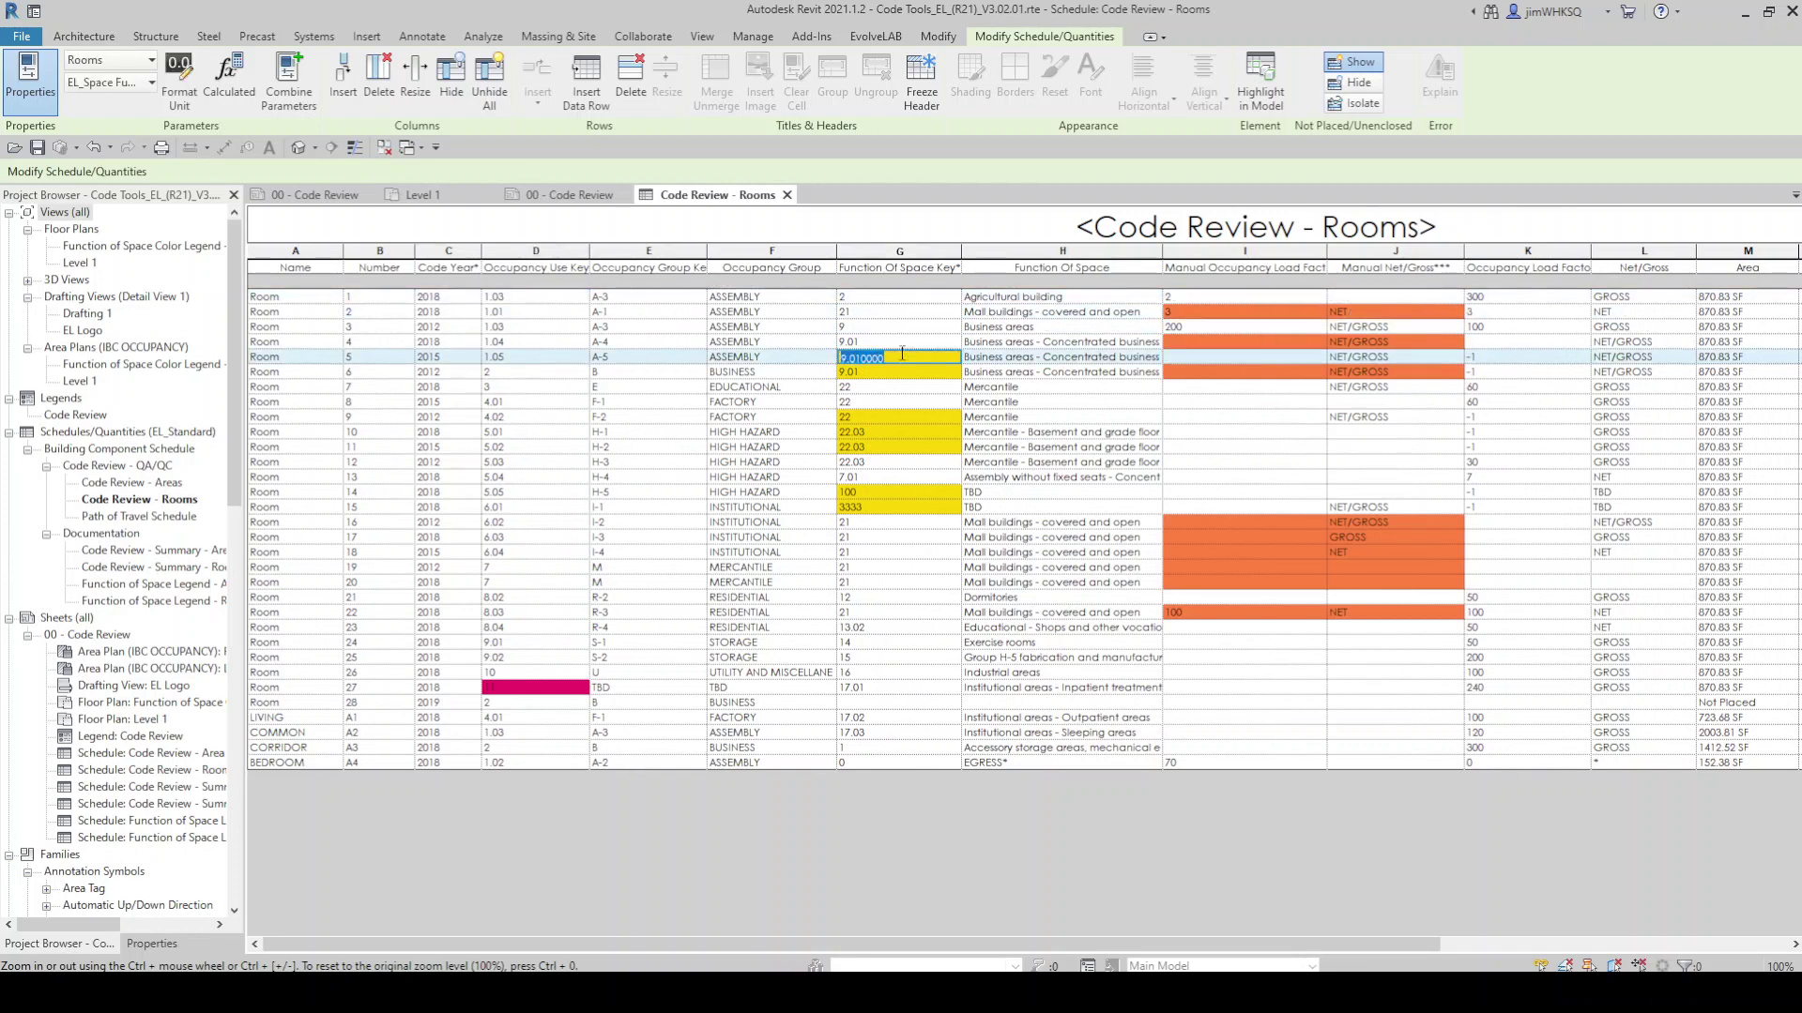
left_click(469, 357)
left_click(853, 372)
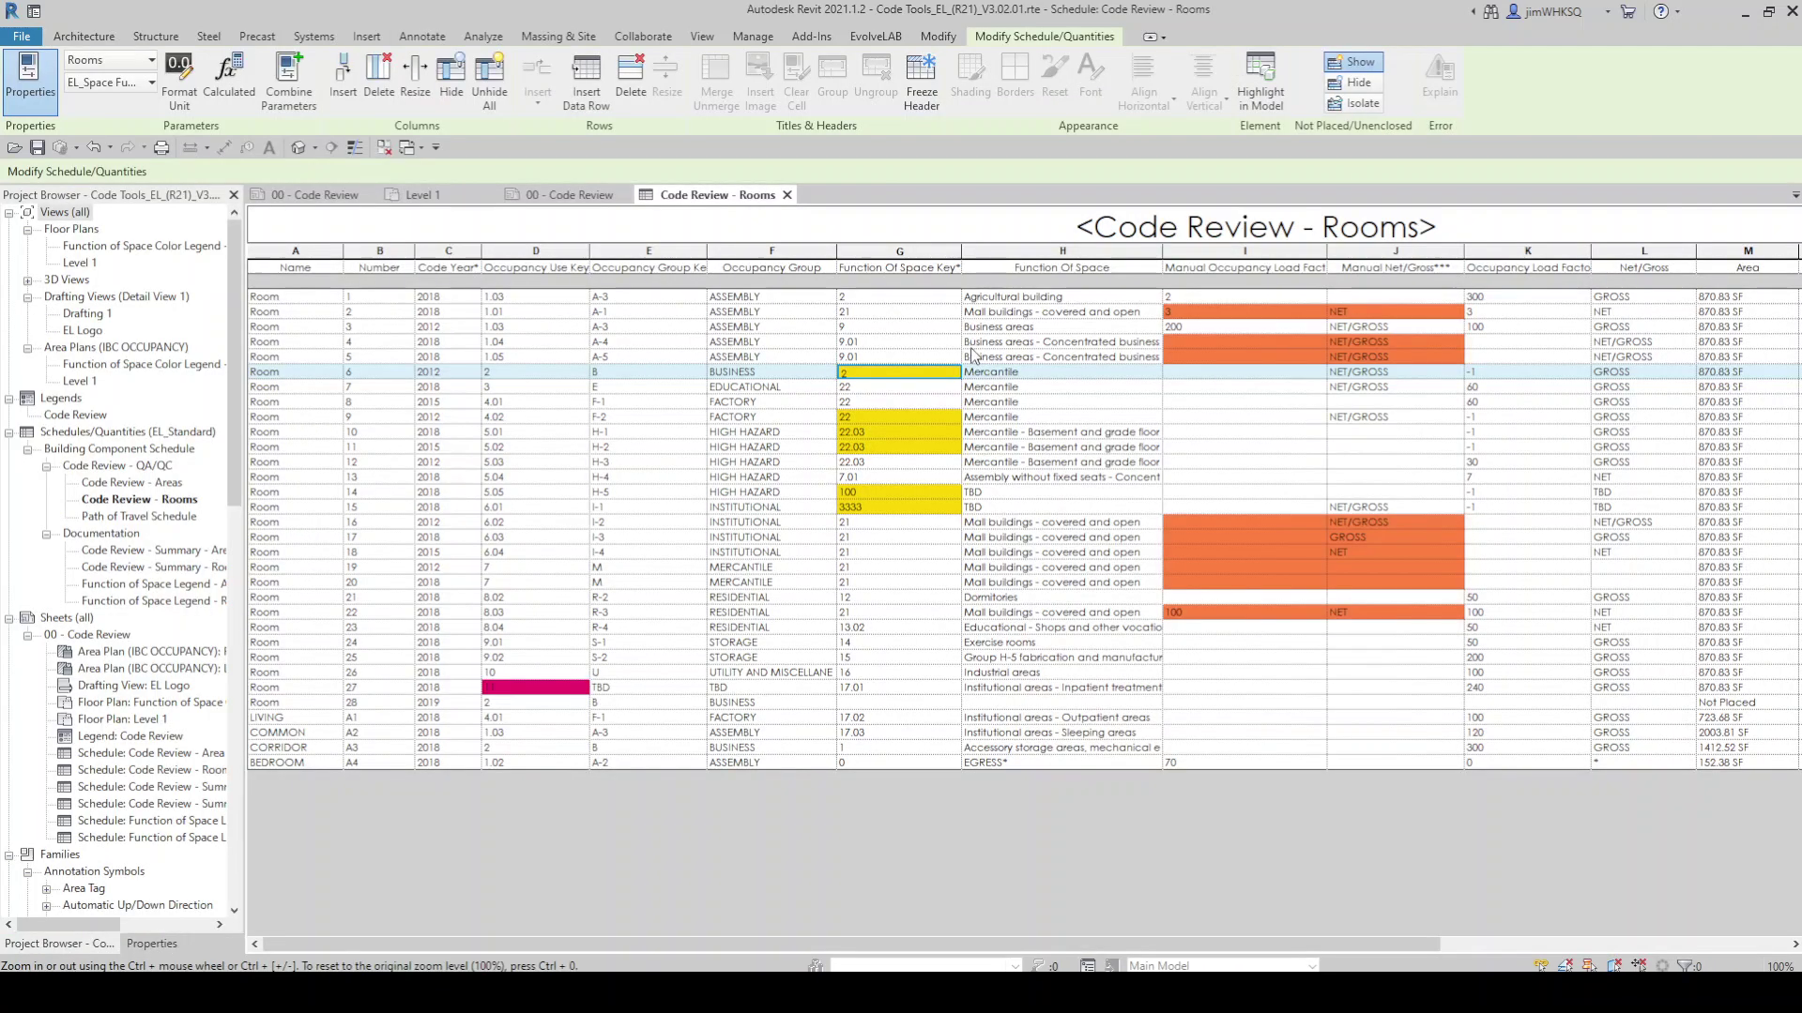
- Set room 4's manual occupancy load factor to 200 and its Manual Net/Gross value to GROSS
left_click(929, 342)
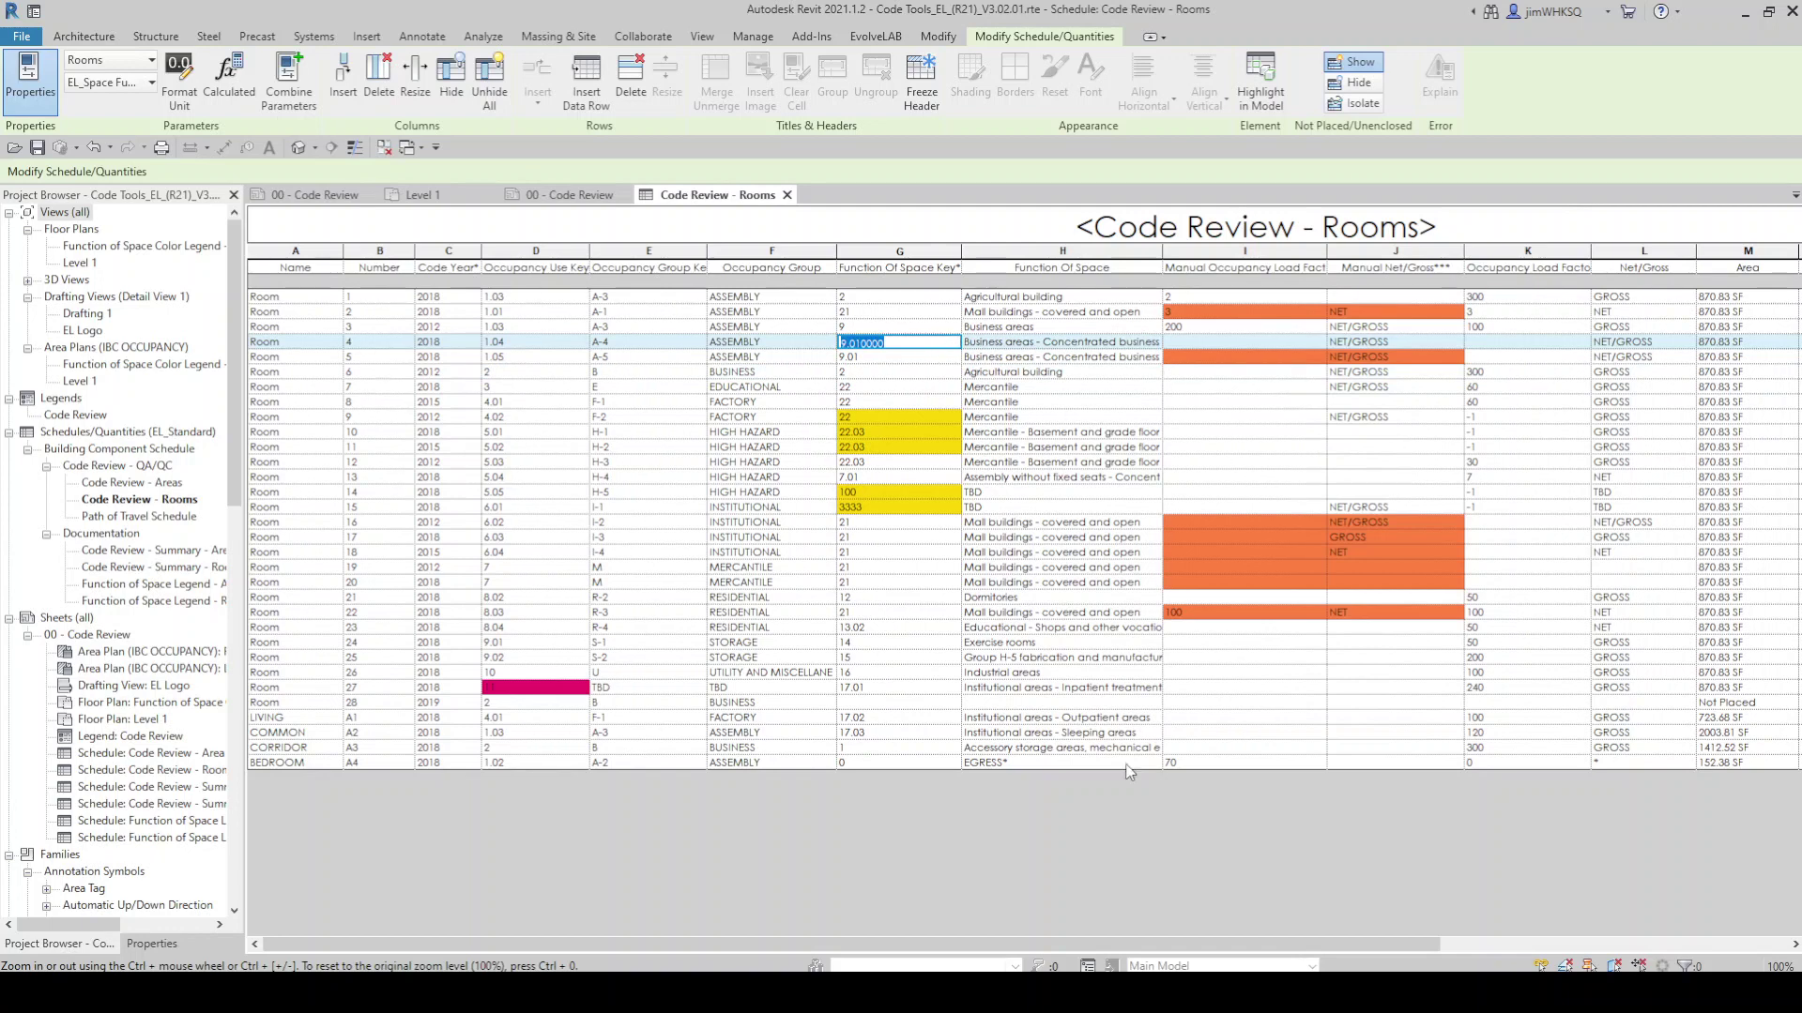
left_click_drag(1105, 943, 1460, 914)
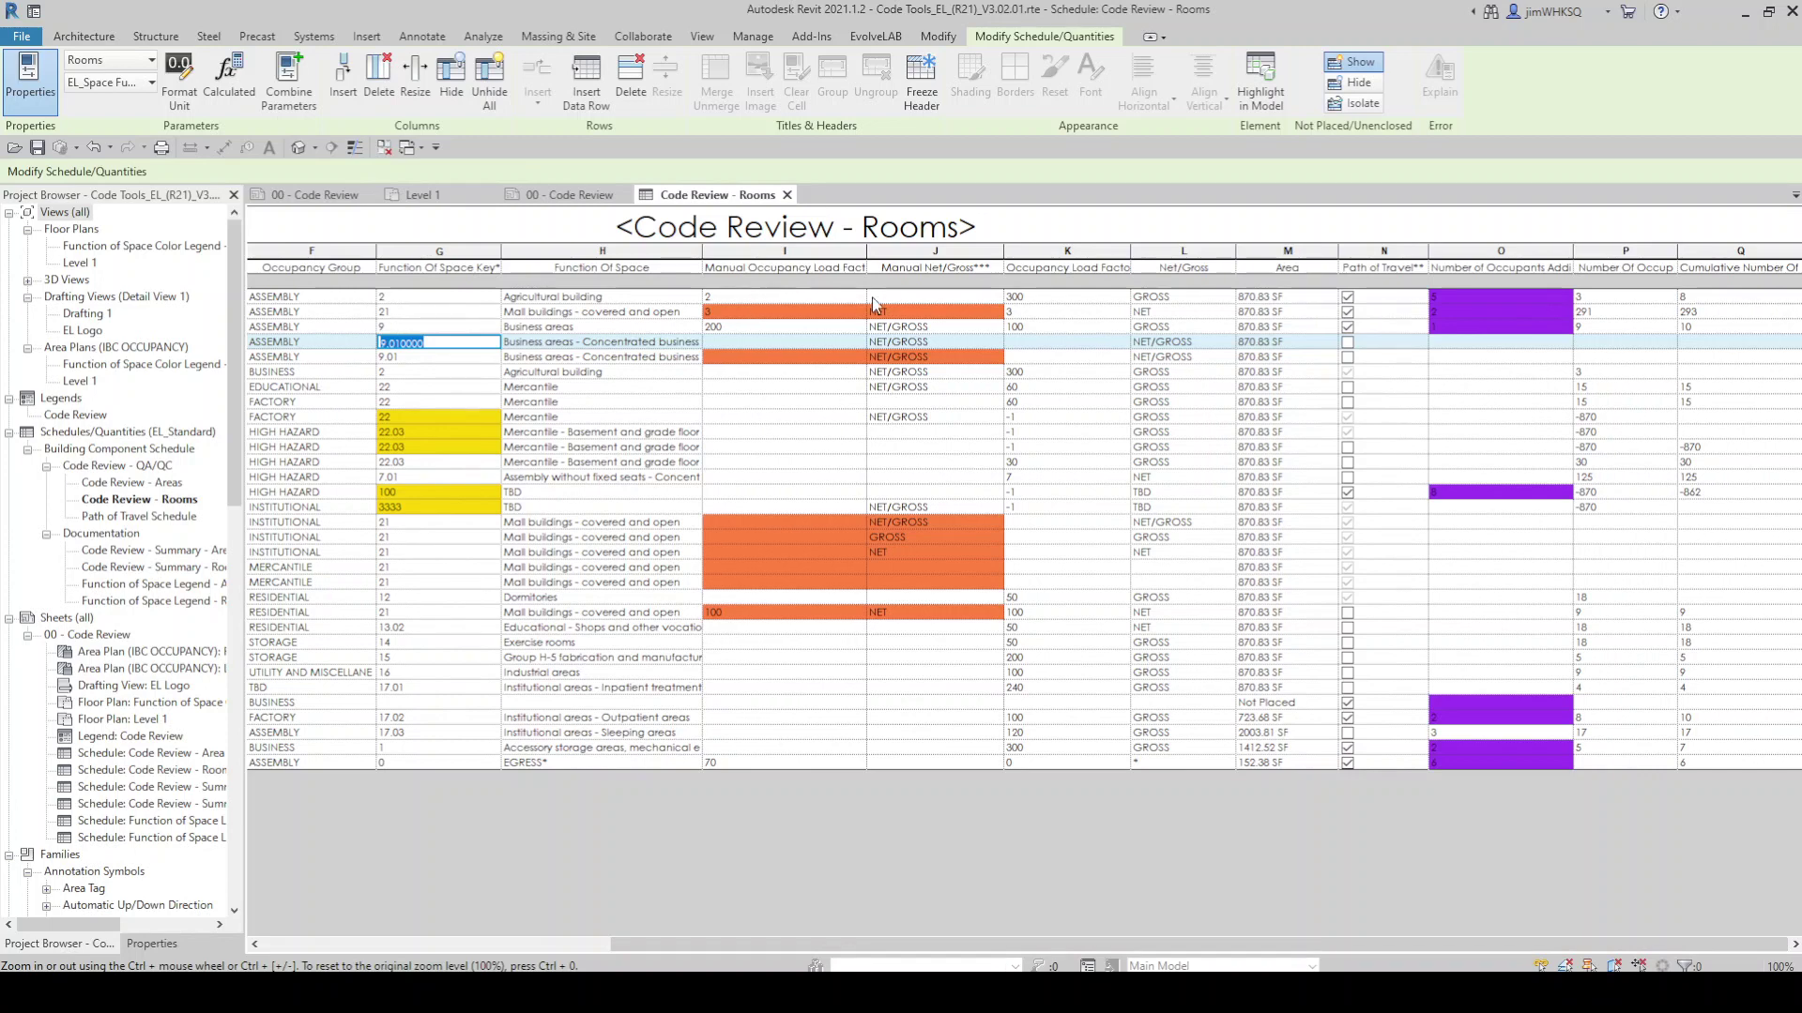
left_click(812, 311)
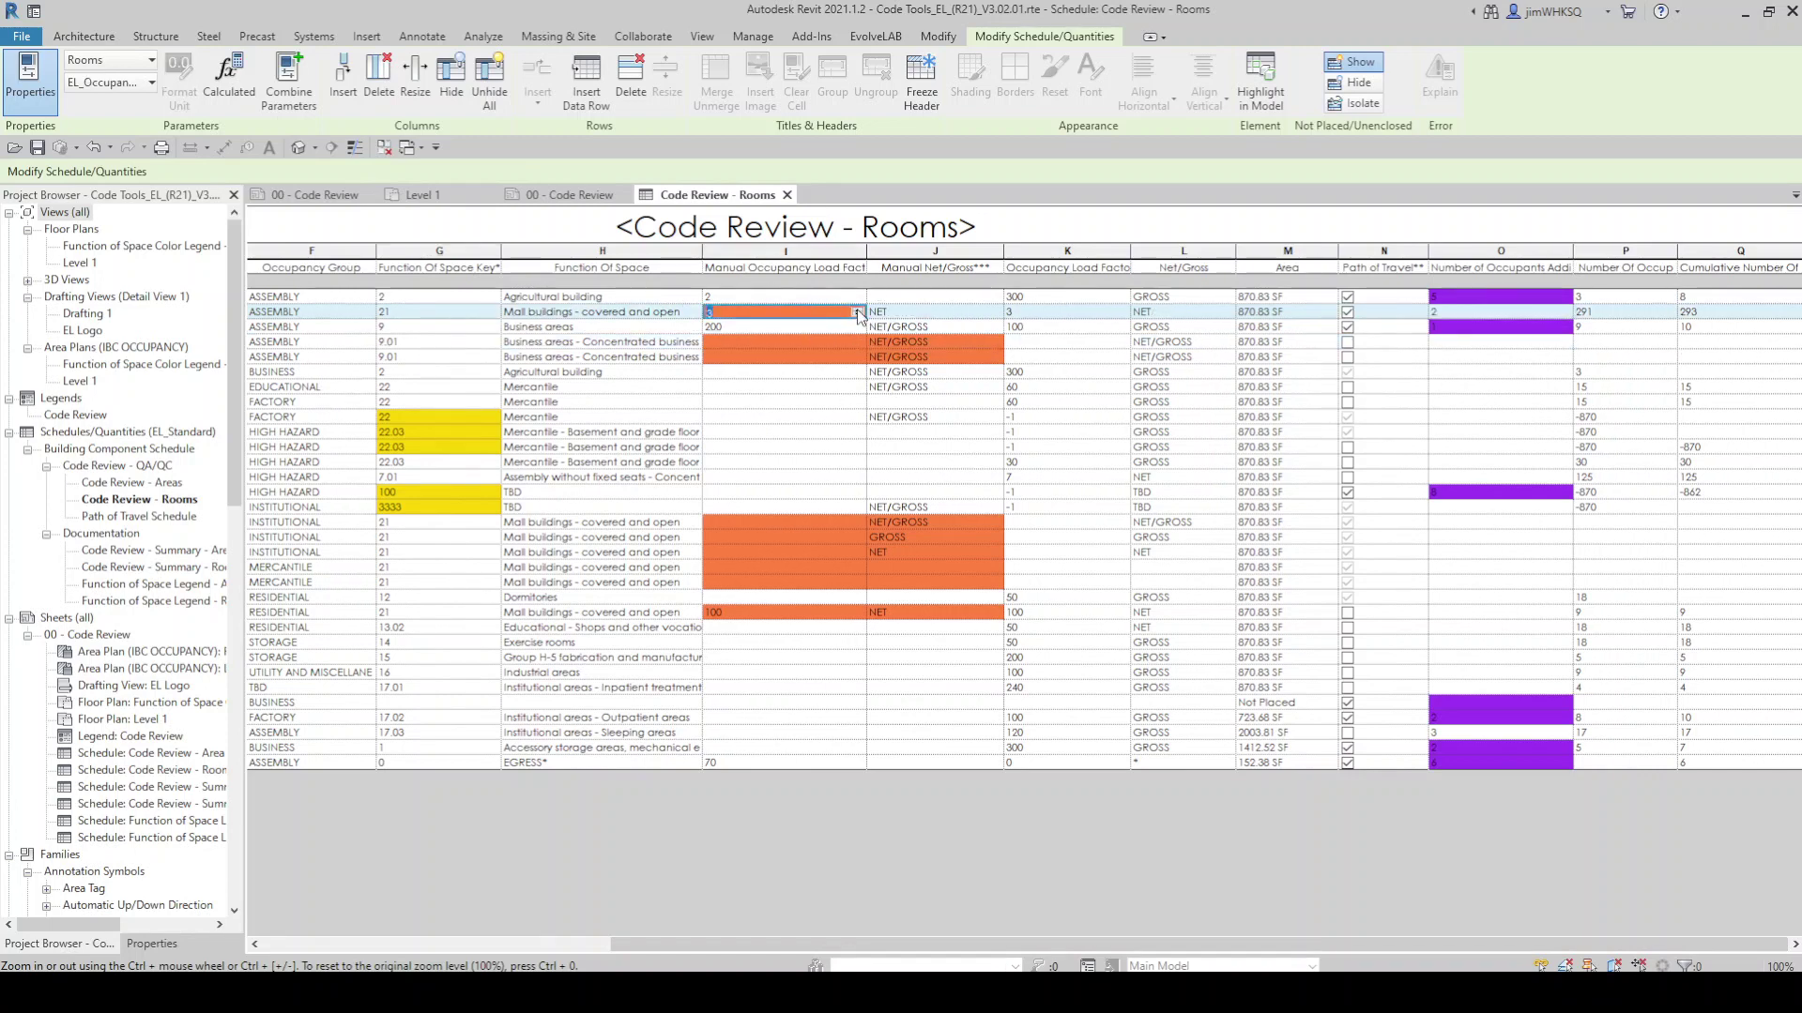
left_click(784, 342)
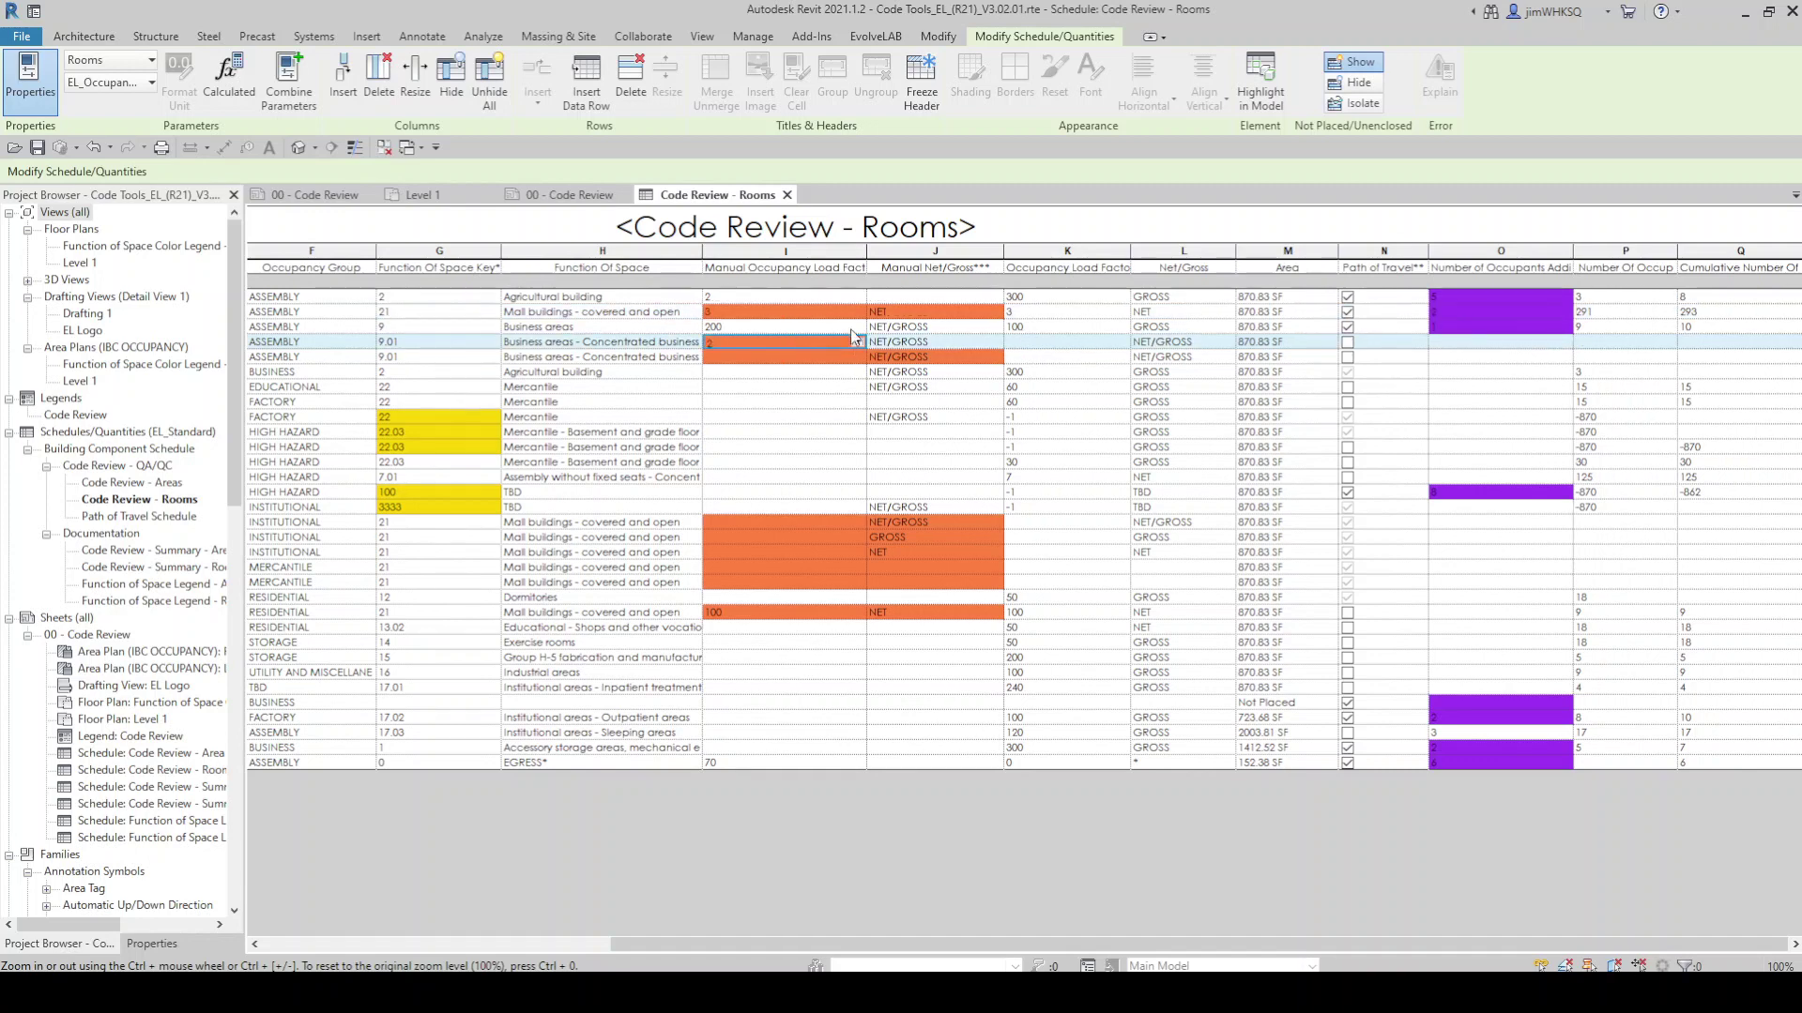
left_click(957, 360)
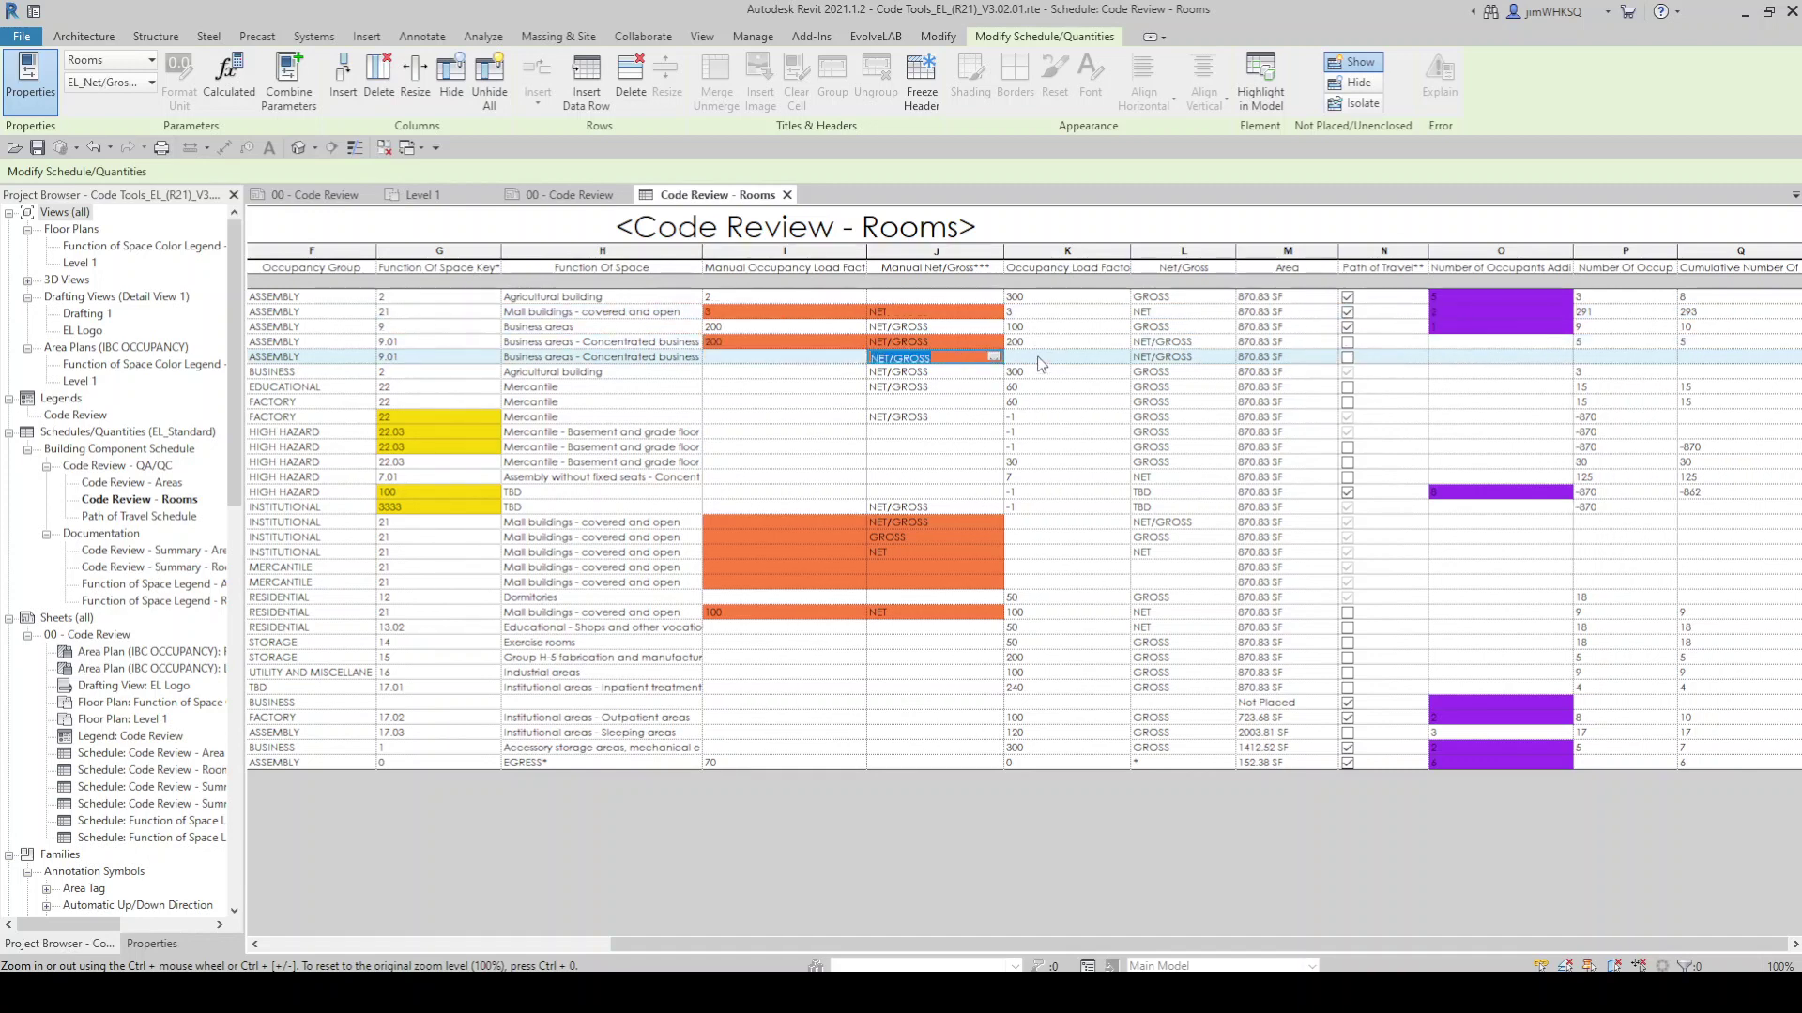
left_click(1001, 340)
left_click(995, 343)
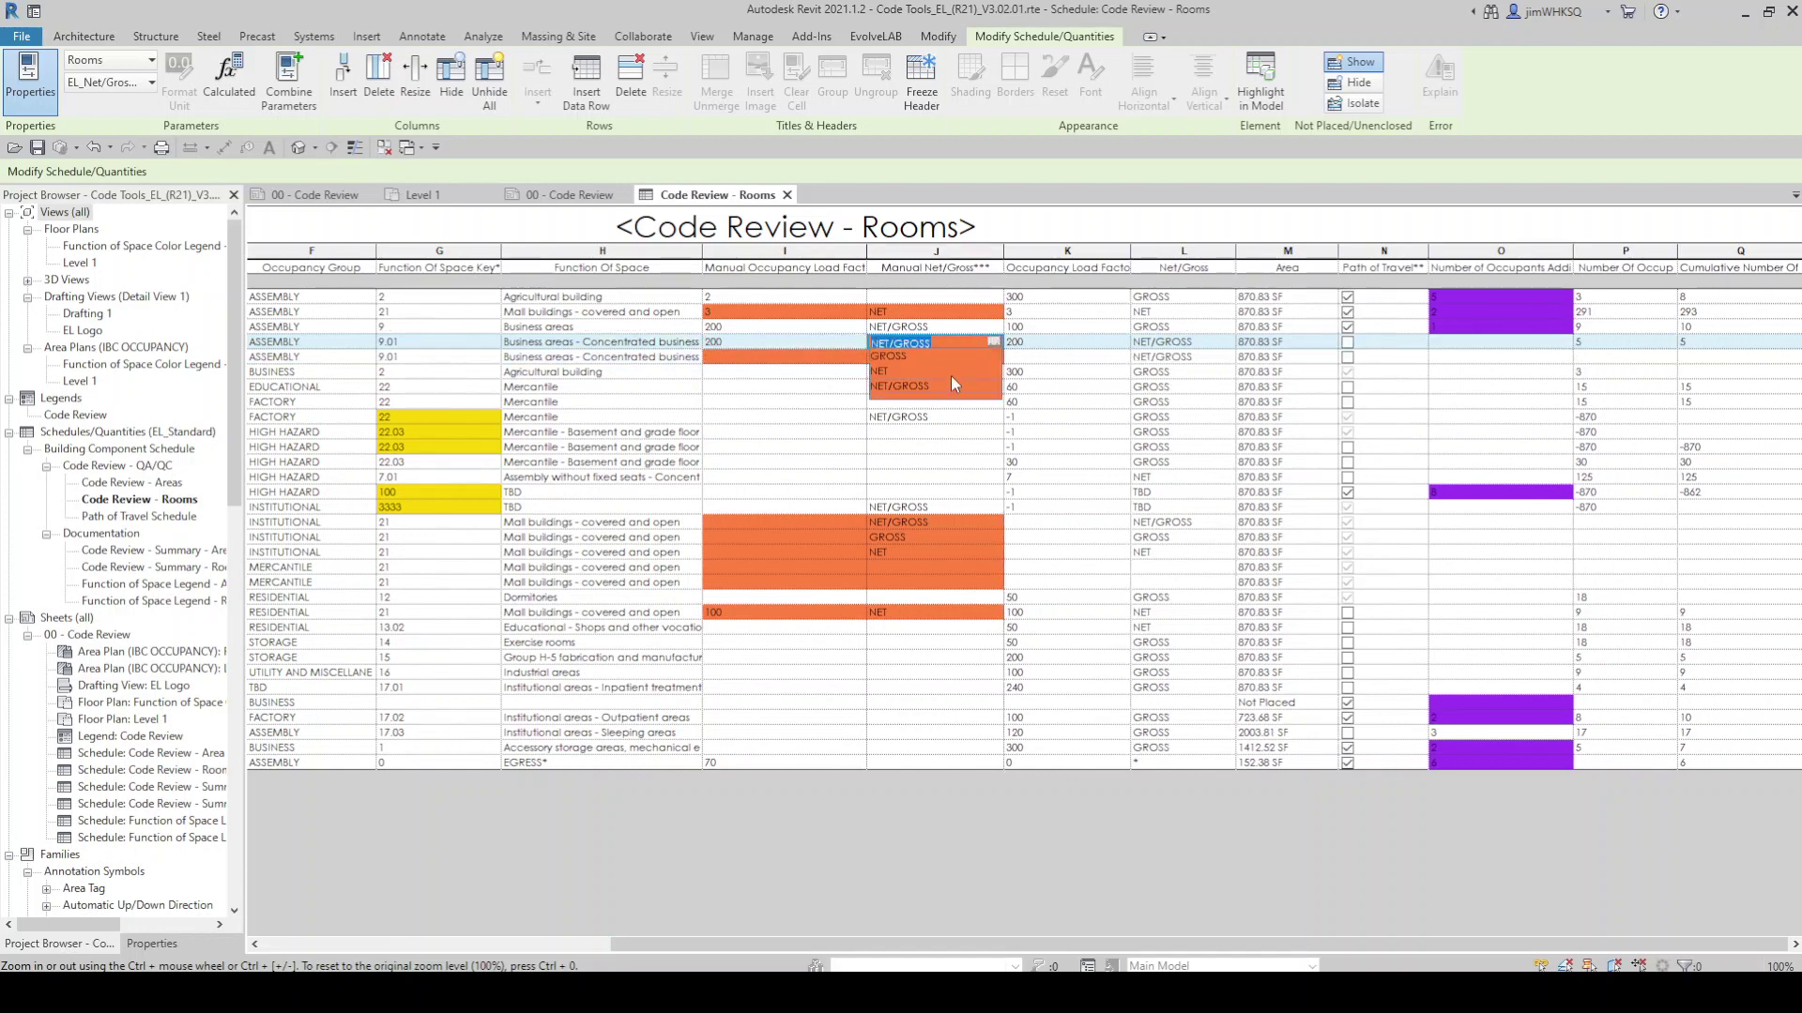
left_click(928, 357)
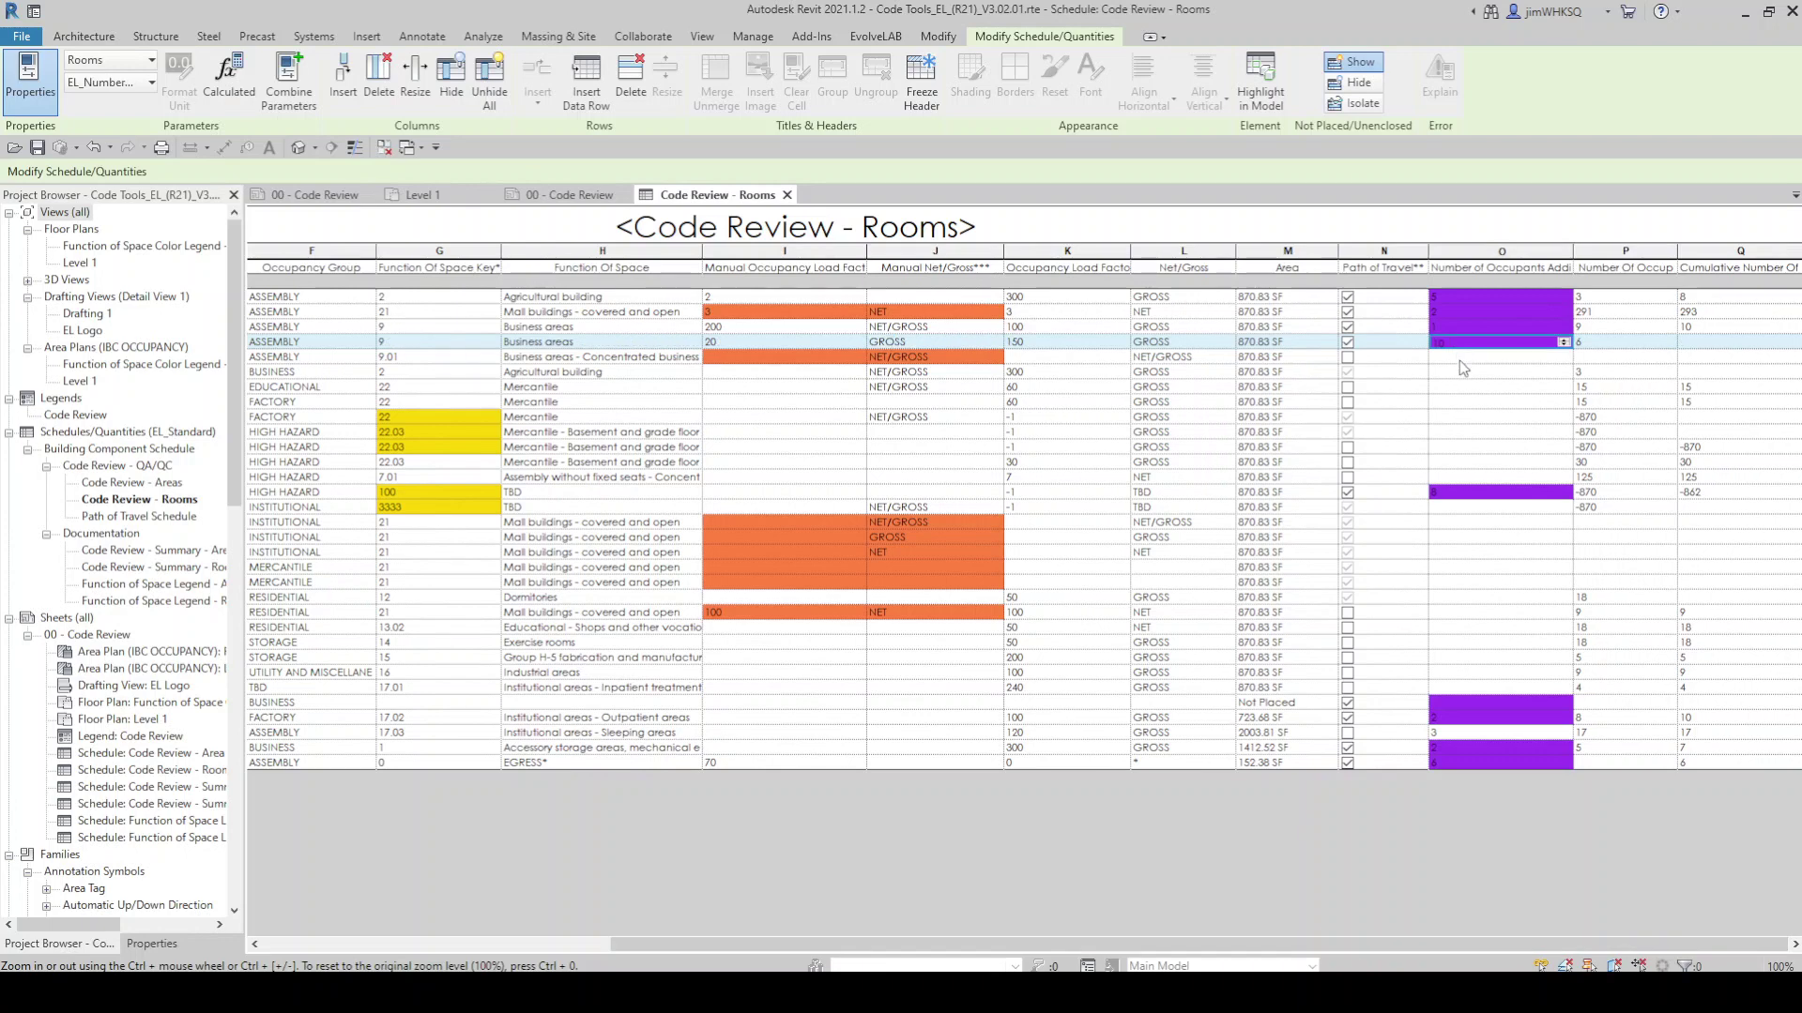
- Set room 4's number of occupants addition to 10 and toggle its Path of Travel option
left_click(1461, 359)
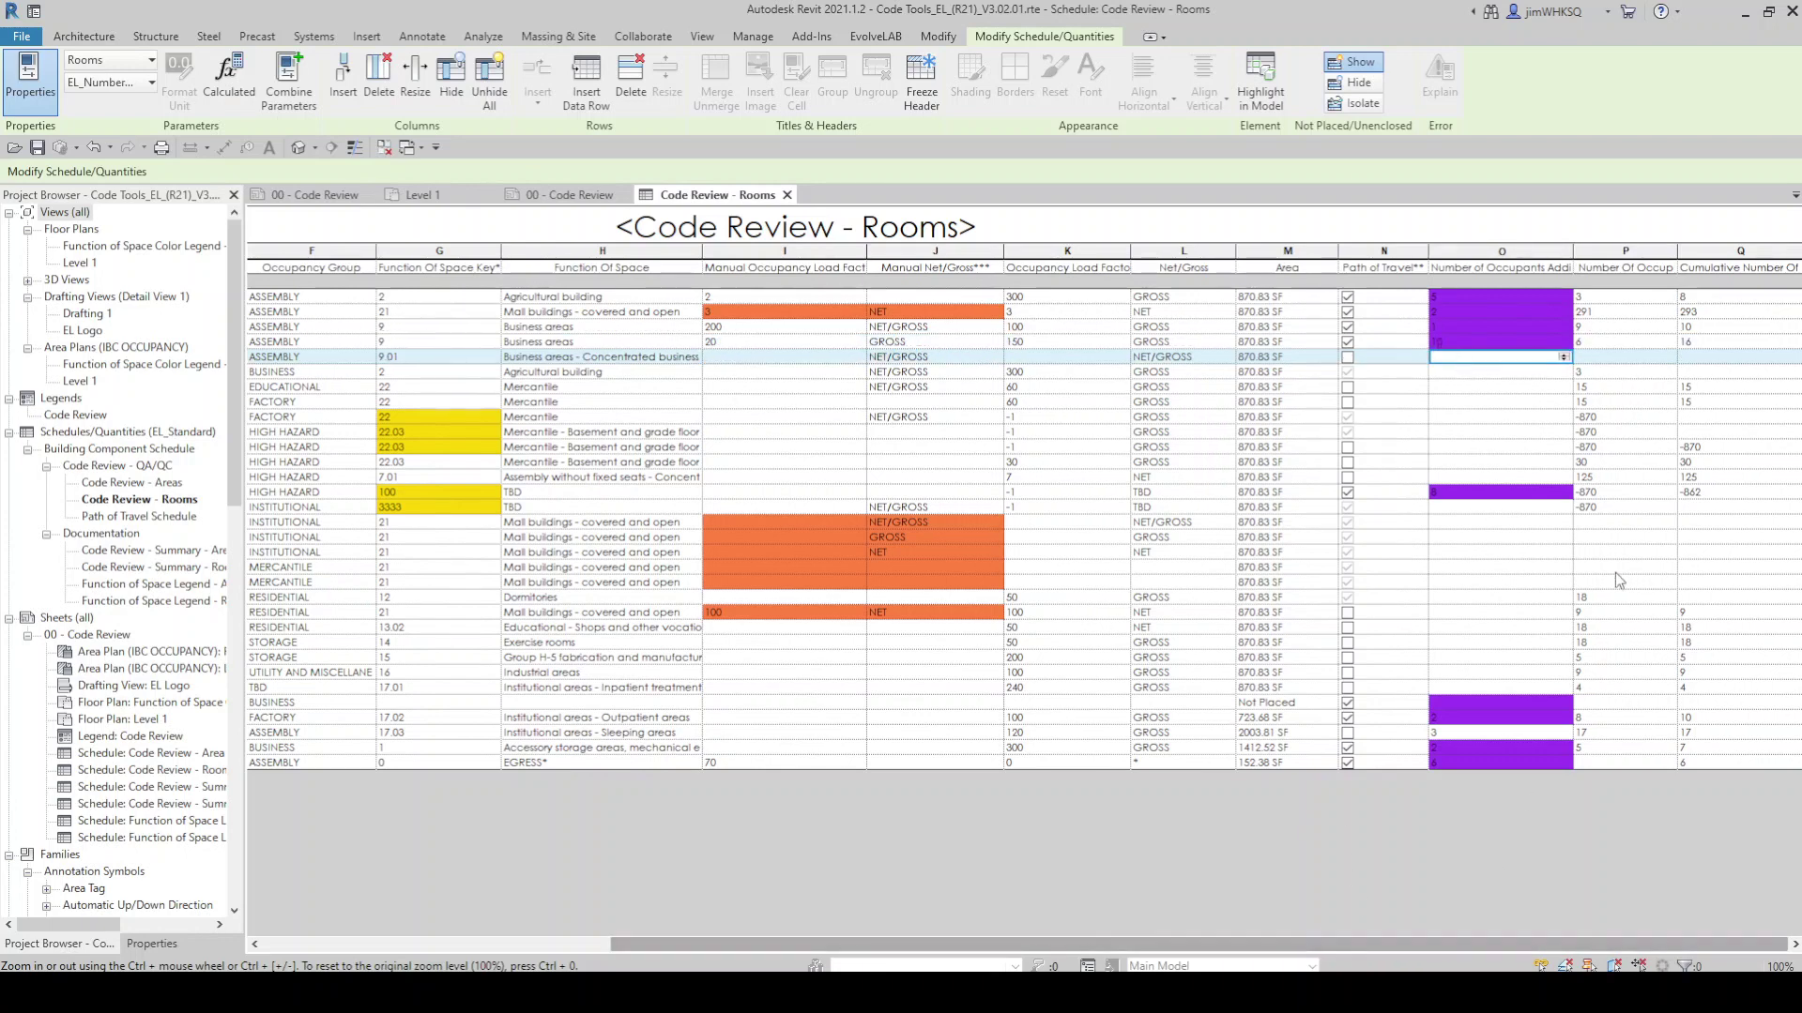
left_click(1666, 344)
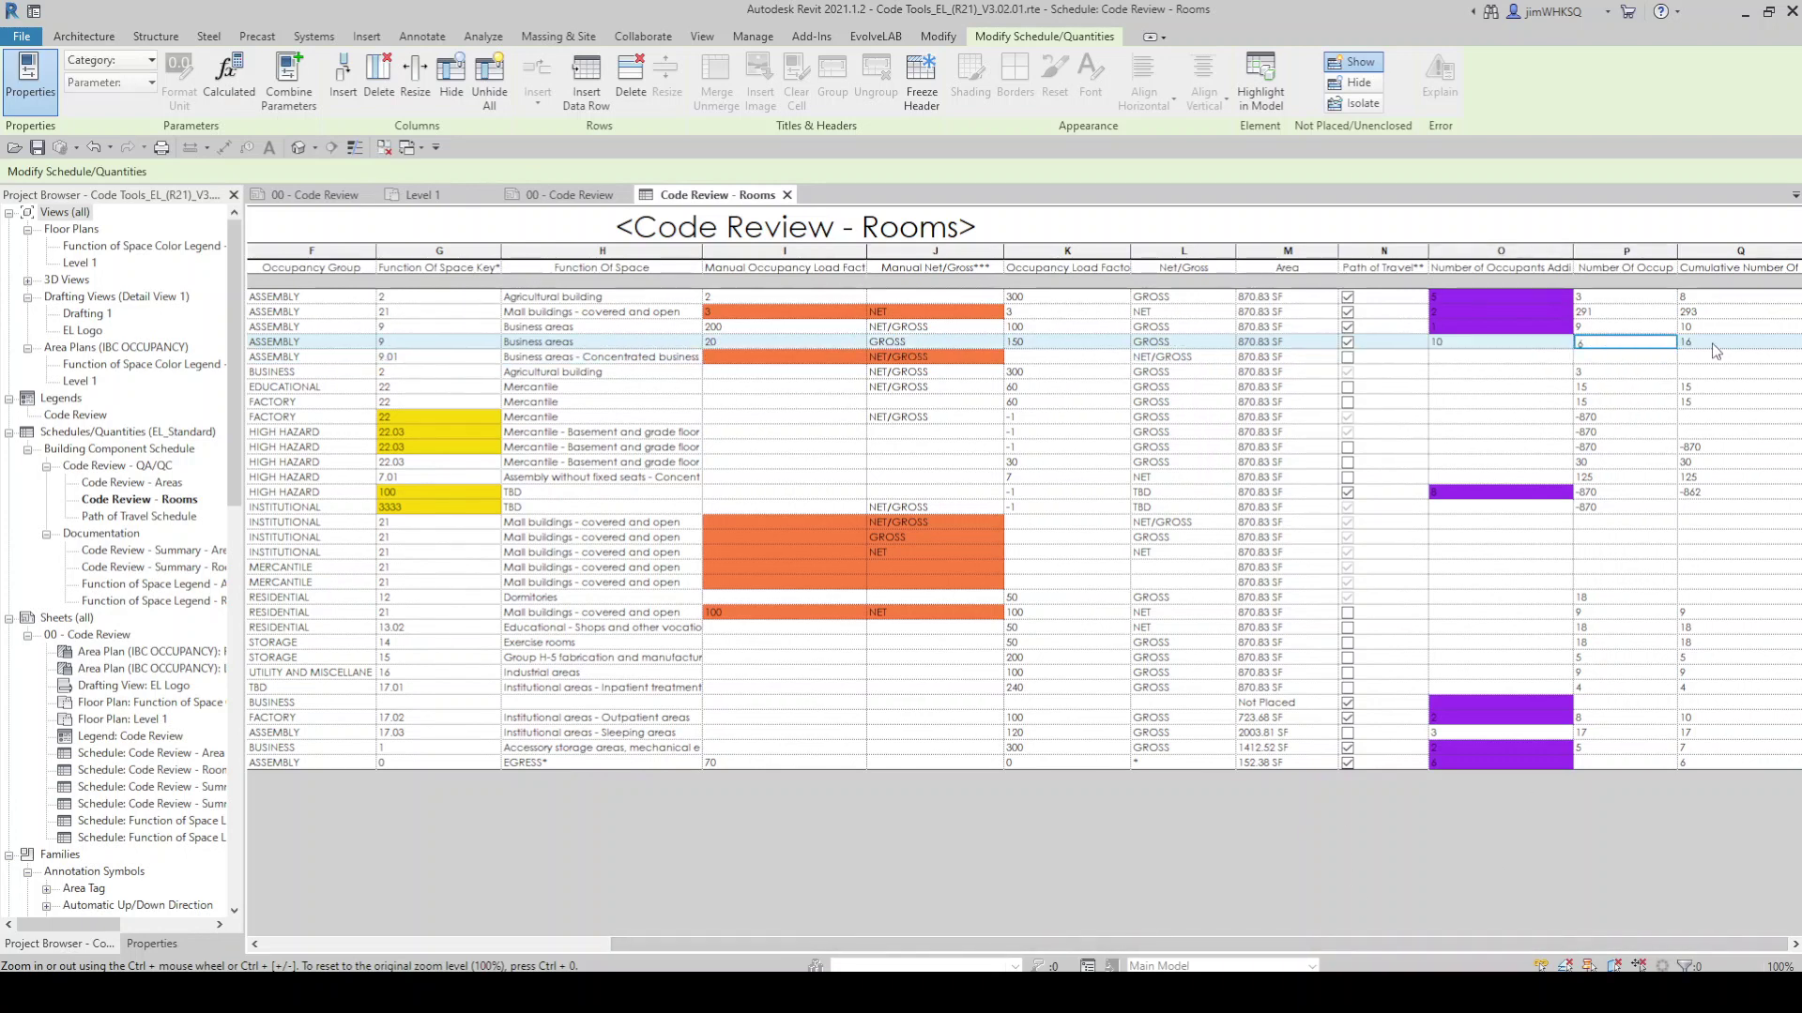
left_click(1348, 344)
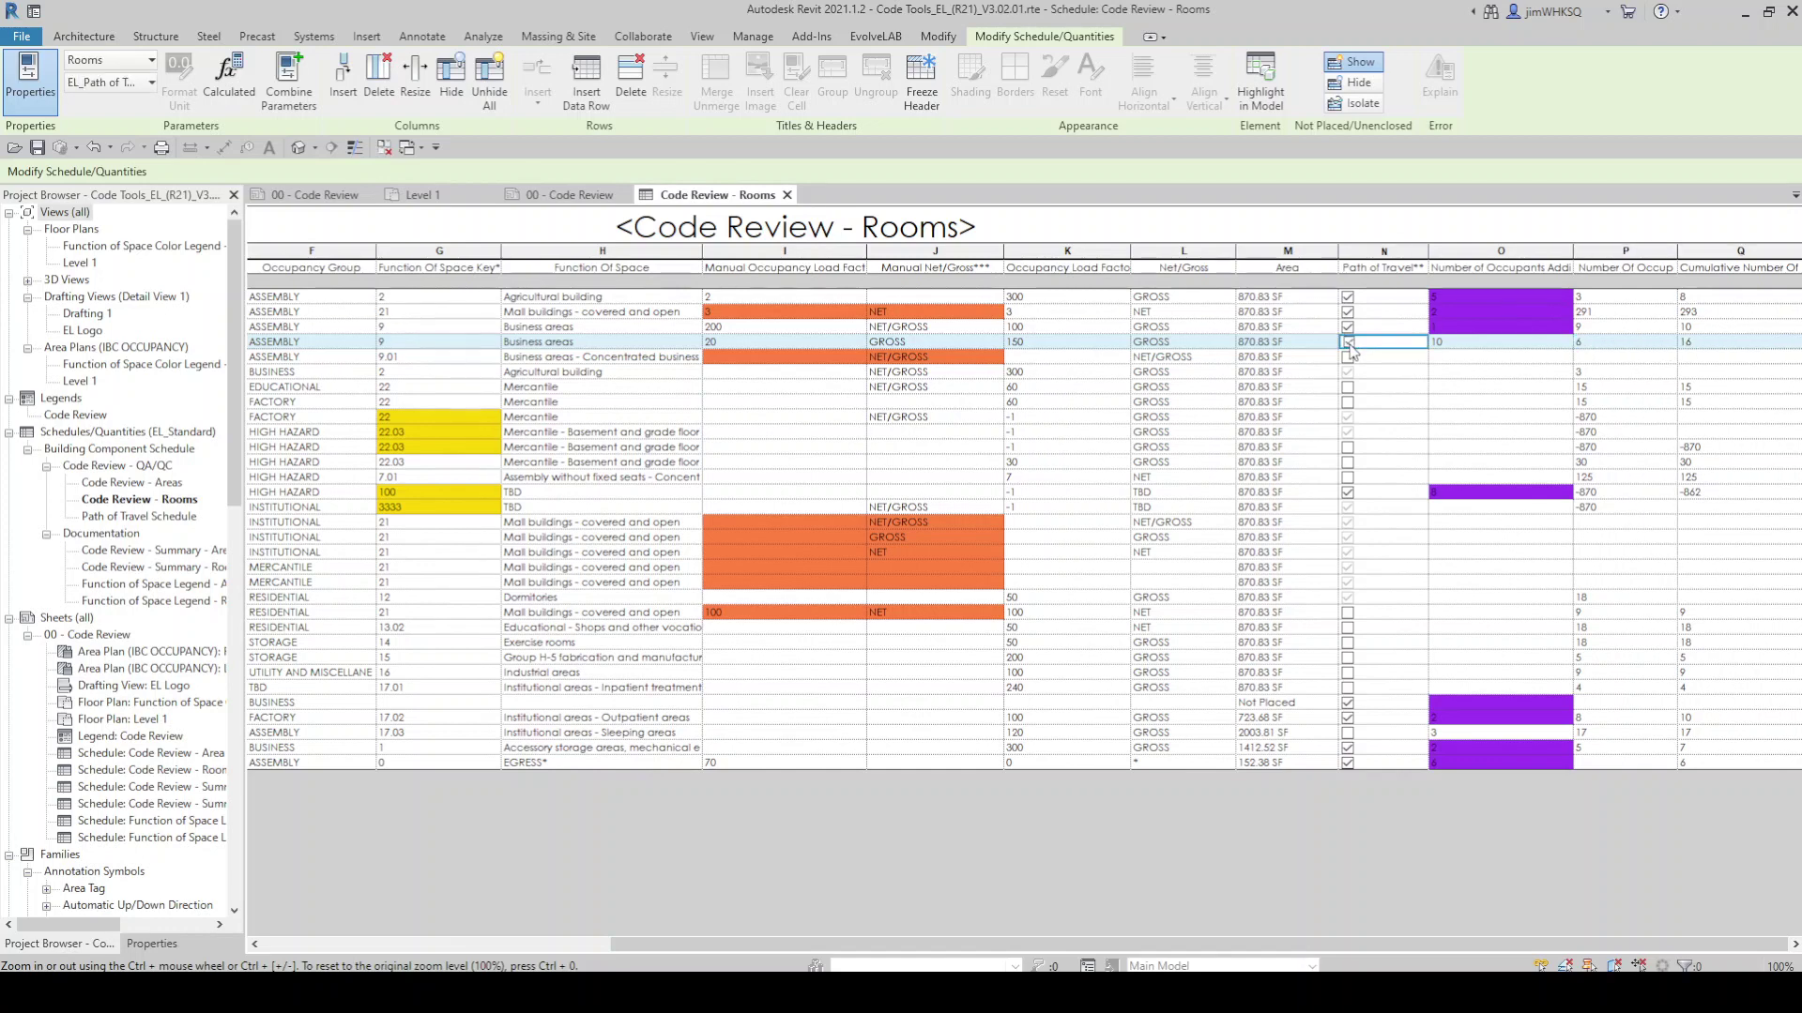
- Place a room in each of the six enclosed spaces of the Level 1 floor plan
left_click(423, 194)
left_click(85, 37)
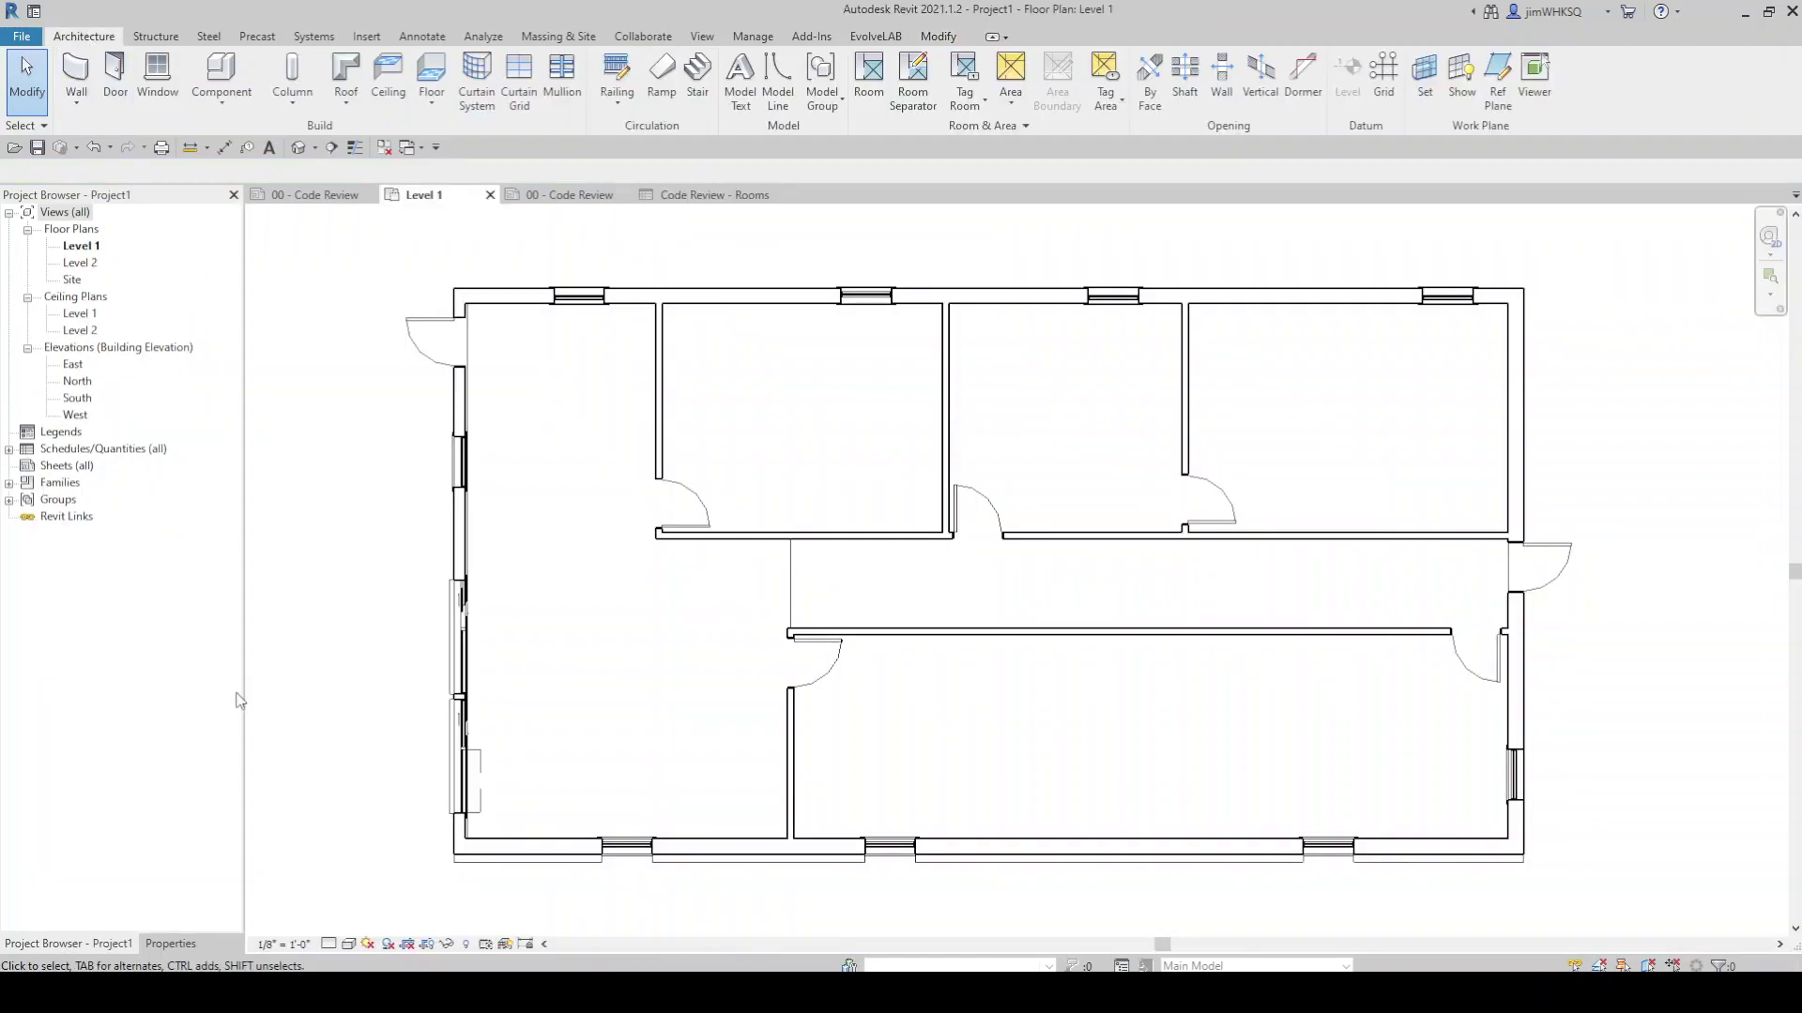
key("r")
key("m")
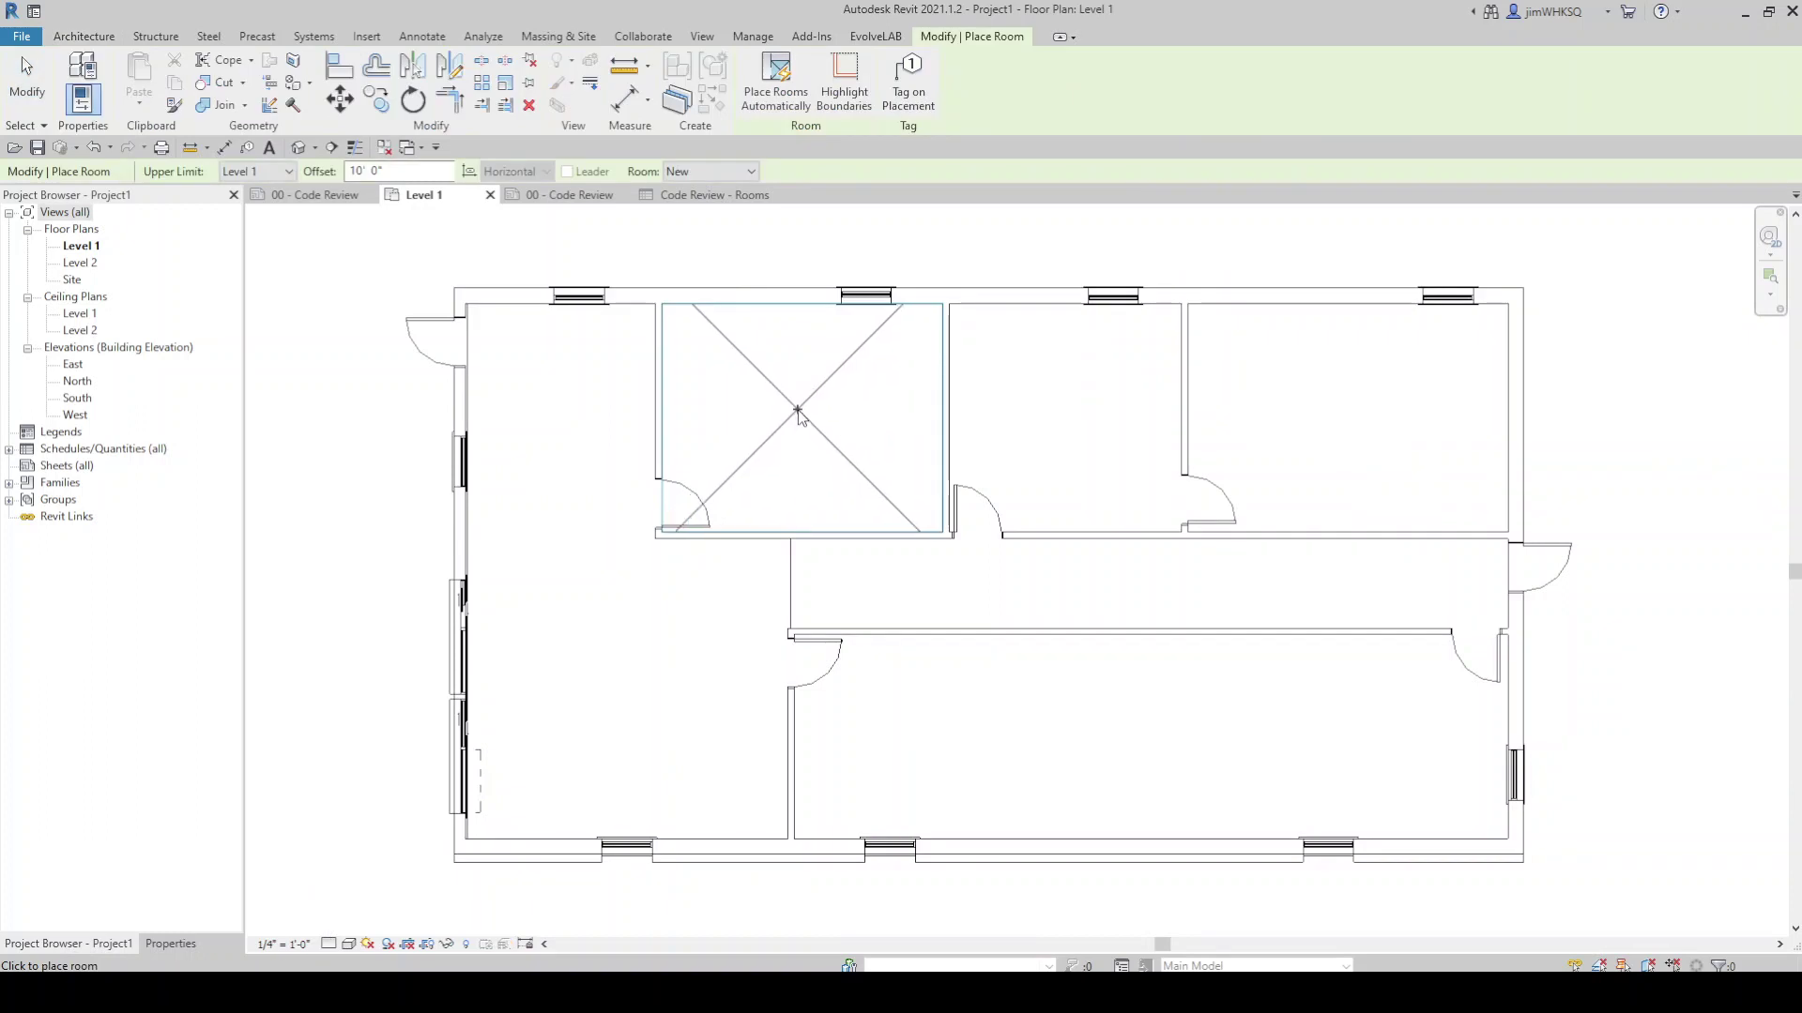
left_click(604, 601)
left_click(807, 413)
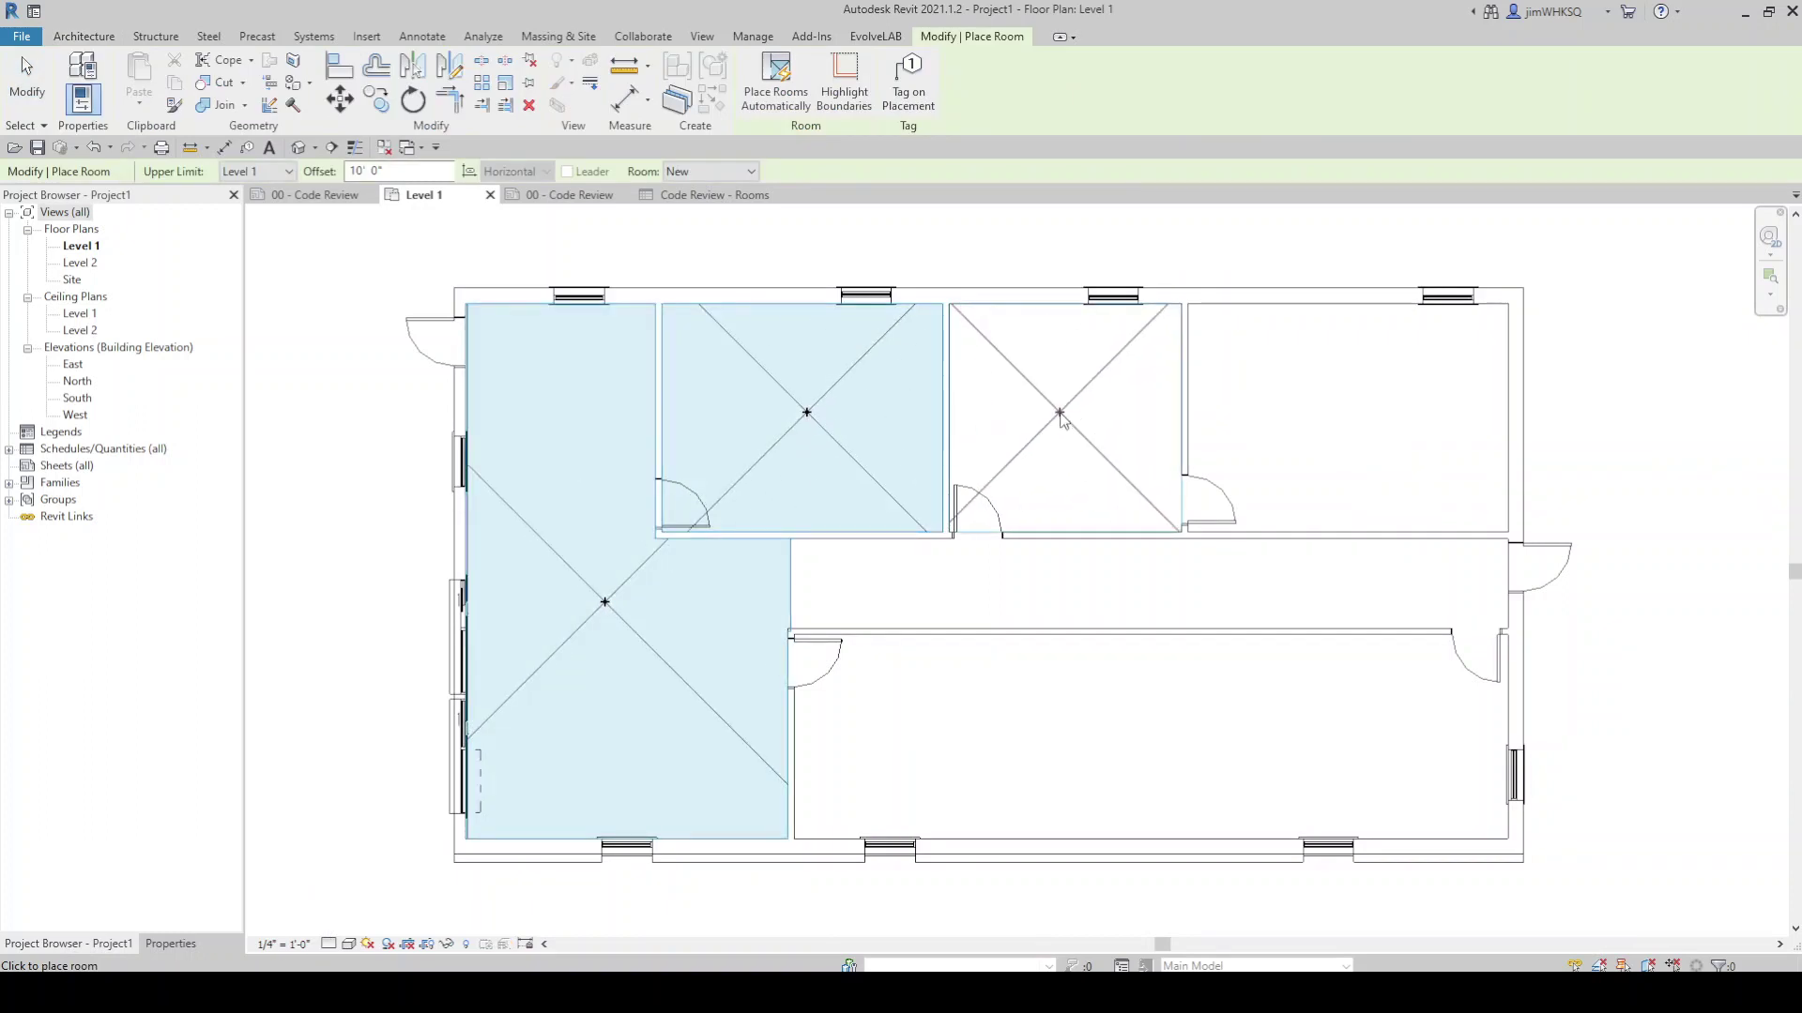
left_click(1063, 412)
left_click(1357, 413)
left_click(1149, 583)
left_click(1150, 738)
key("Escape")
key("Escape")
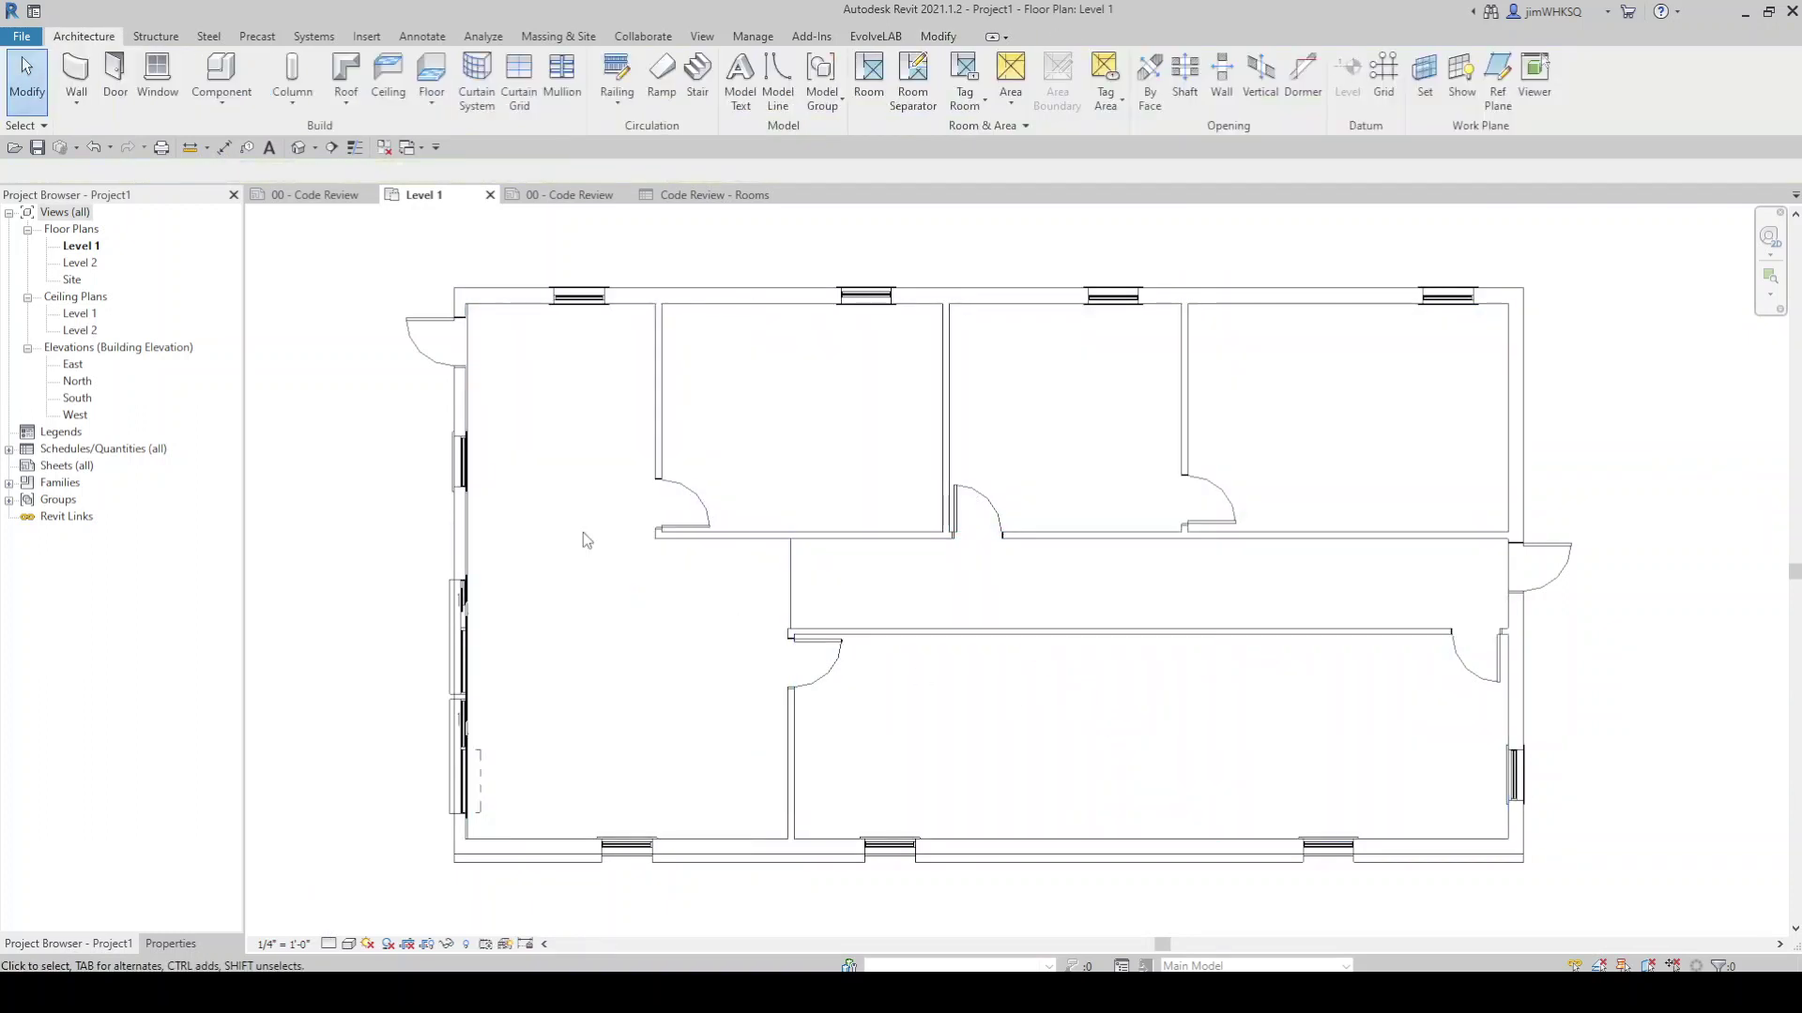
- Enable EL_Path of Travel_SP in the properties of the L-shaped room and review its other code parameters
left_click(563, 558)
left_click(171, 943)
left_click_drag(246, 732, 390, 728)
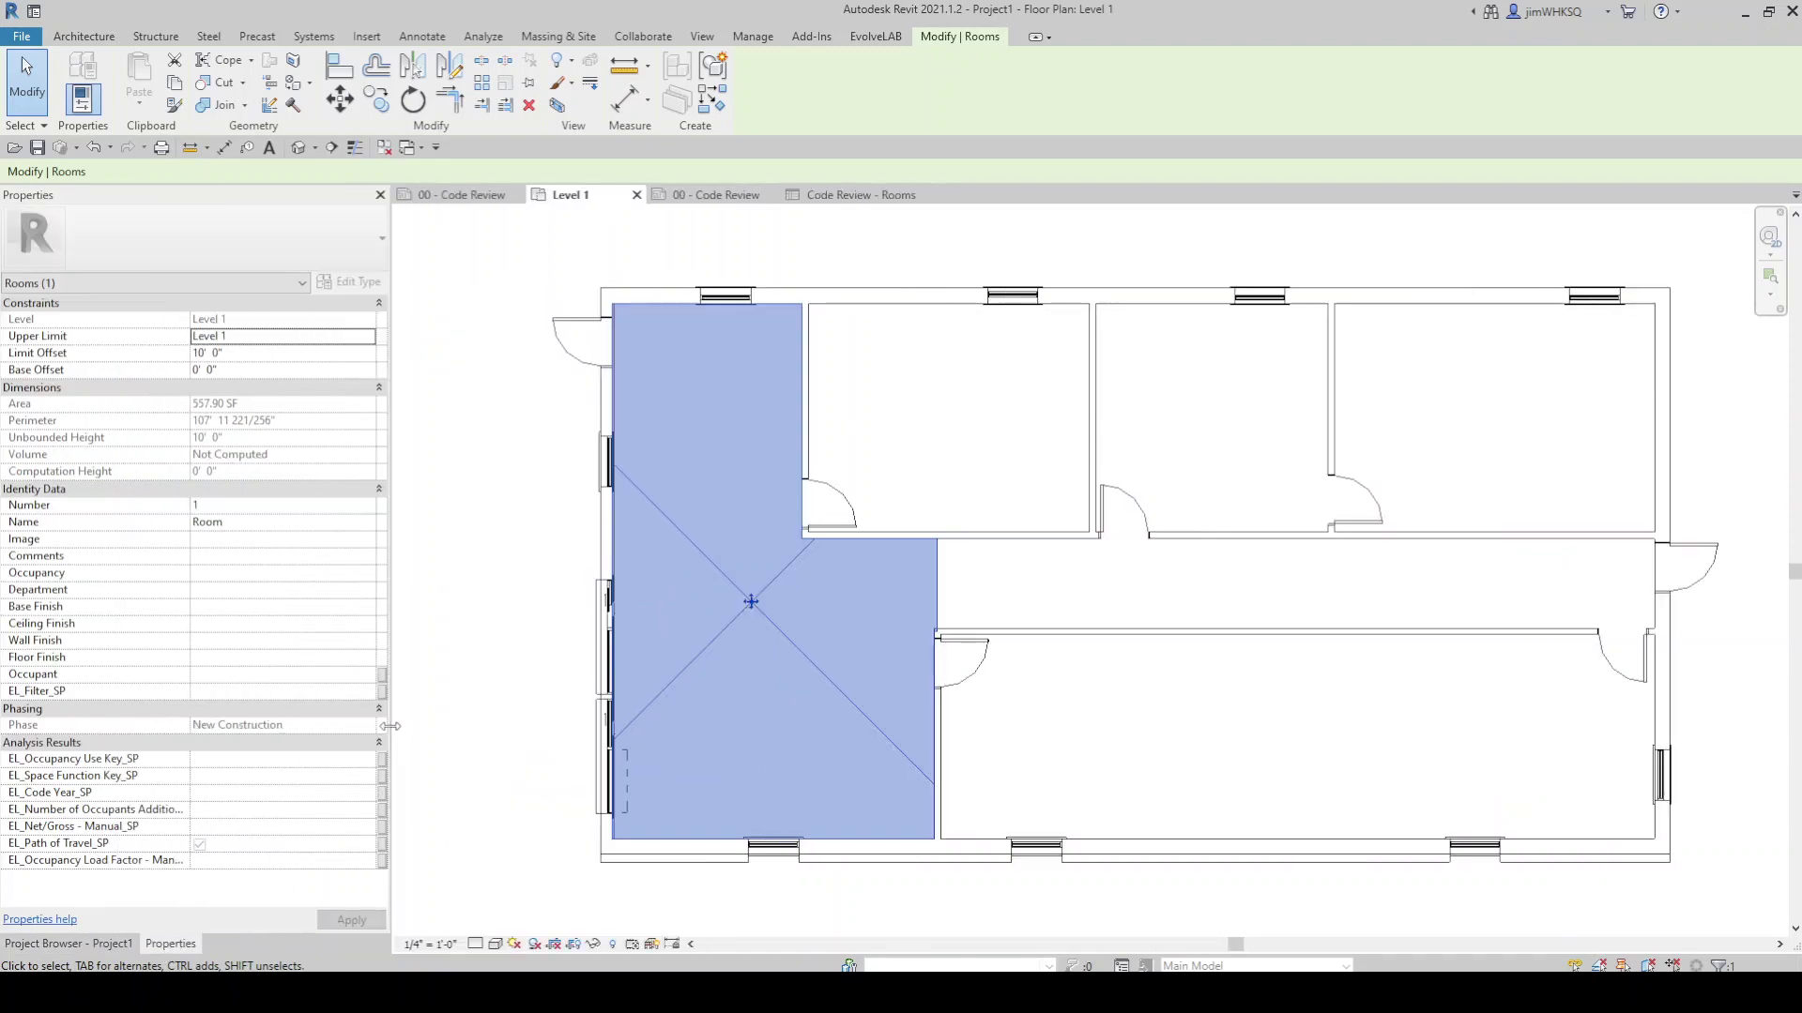
left_click(222, 775)
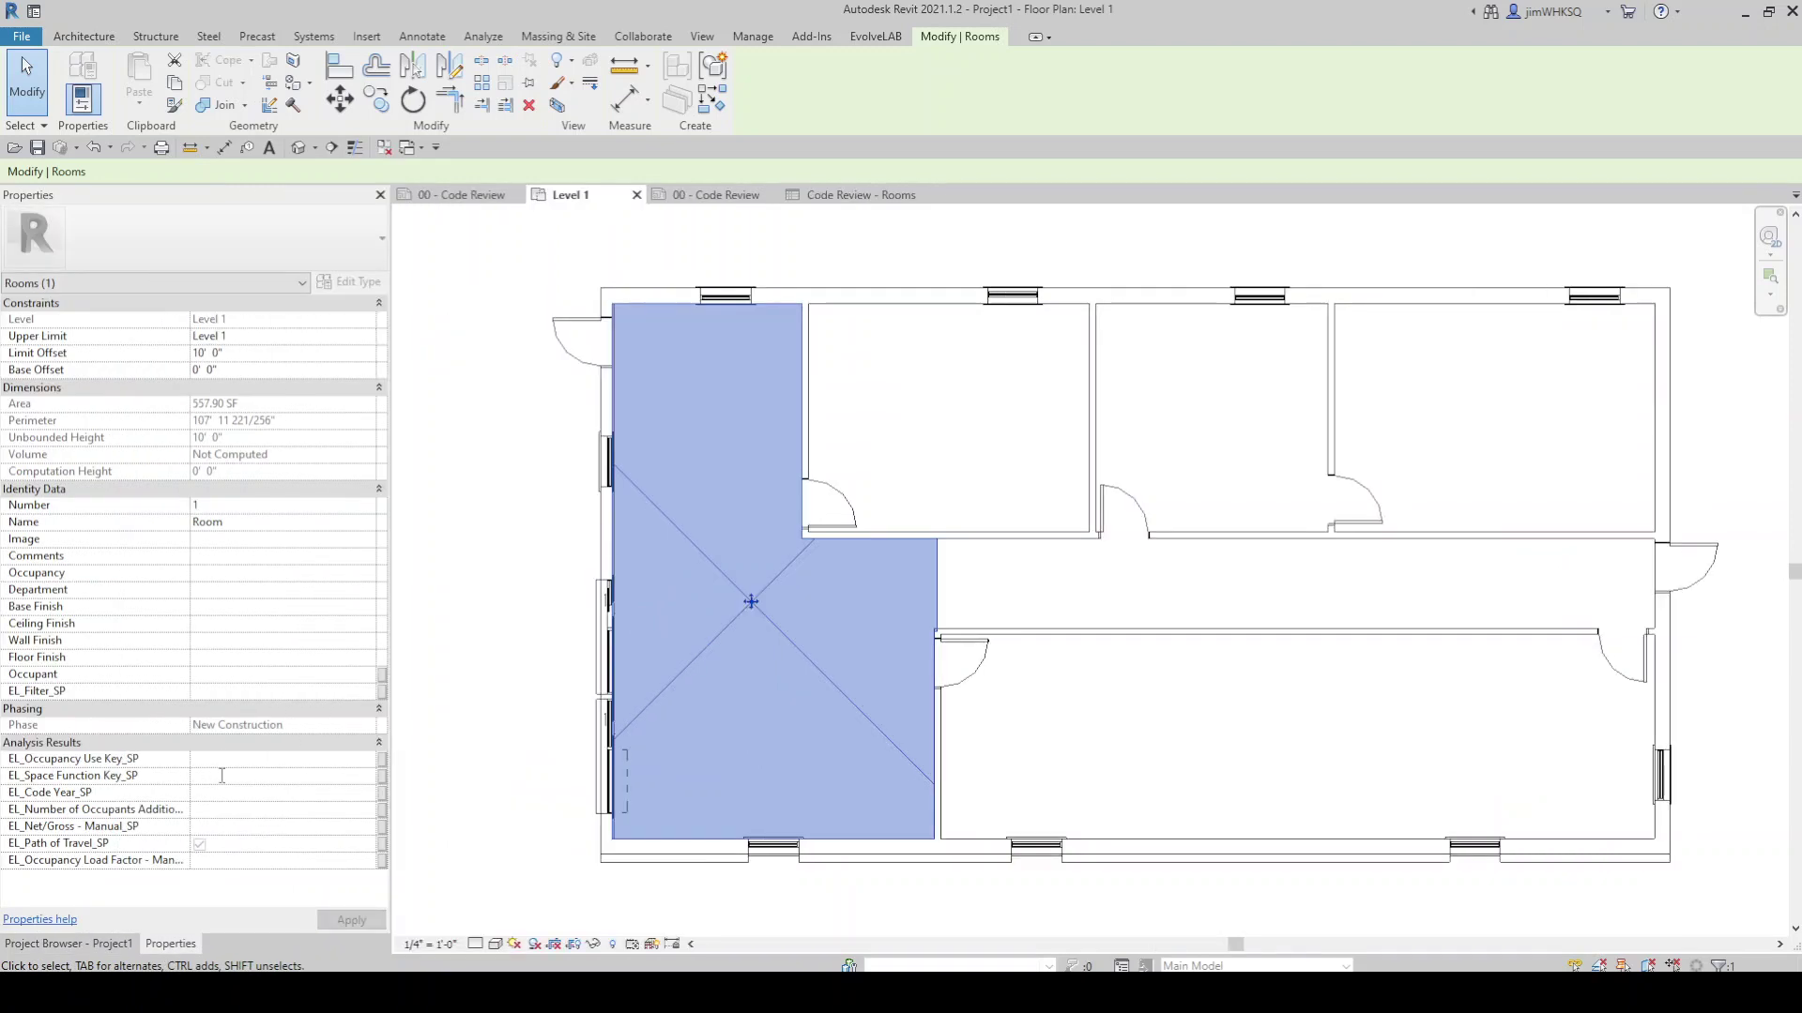
left_click(223, 793)
left_click(222, 849)
left_click(200, 844)
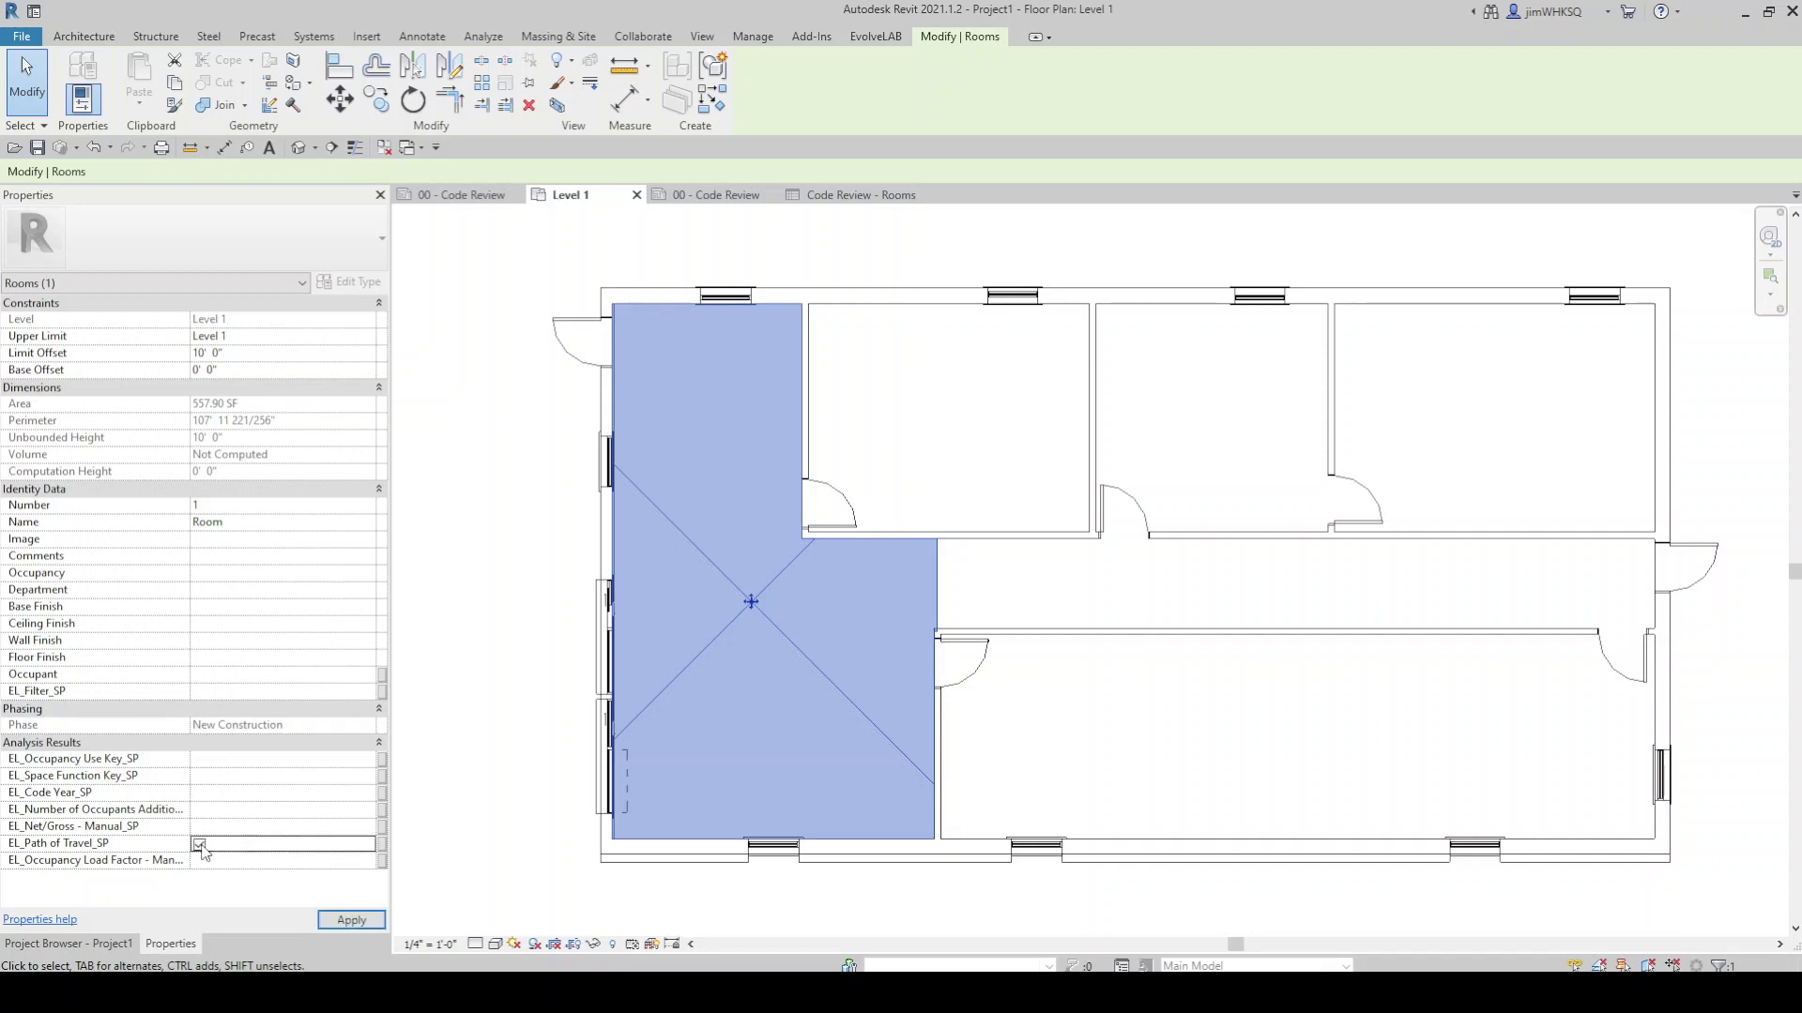
left_click(209, 860)
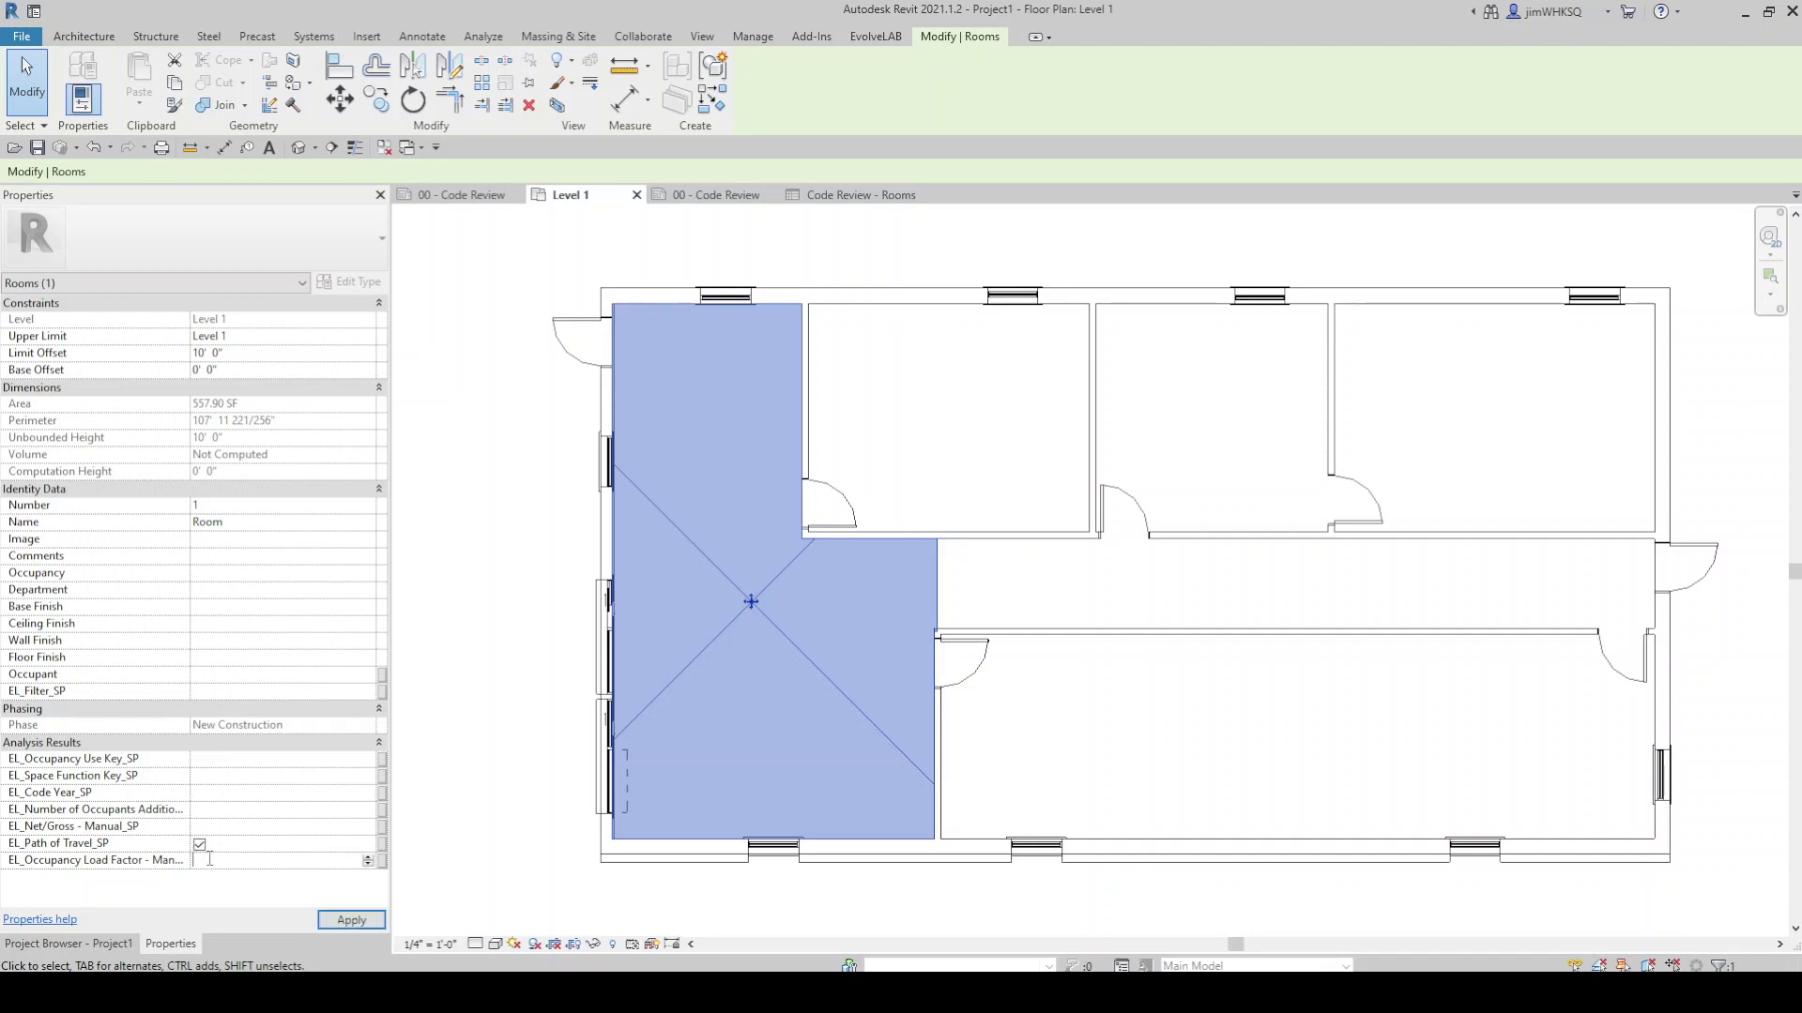
left_click(222, 779)
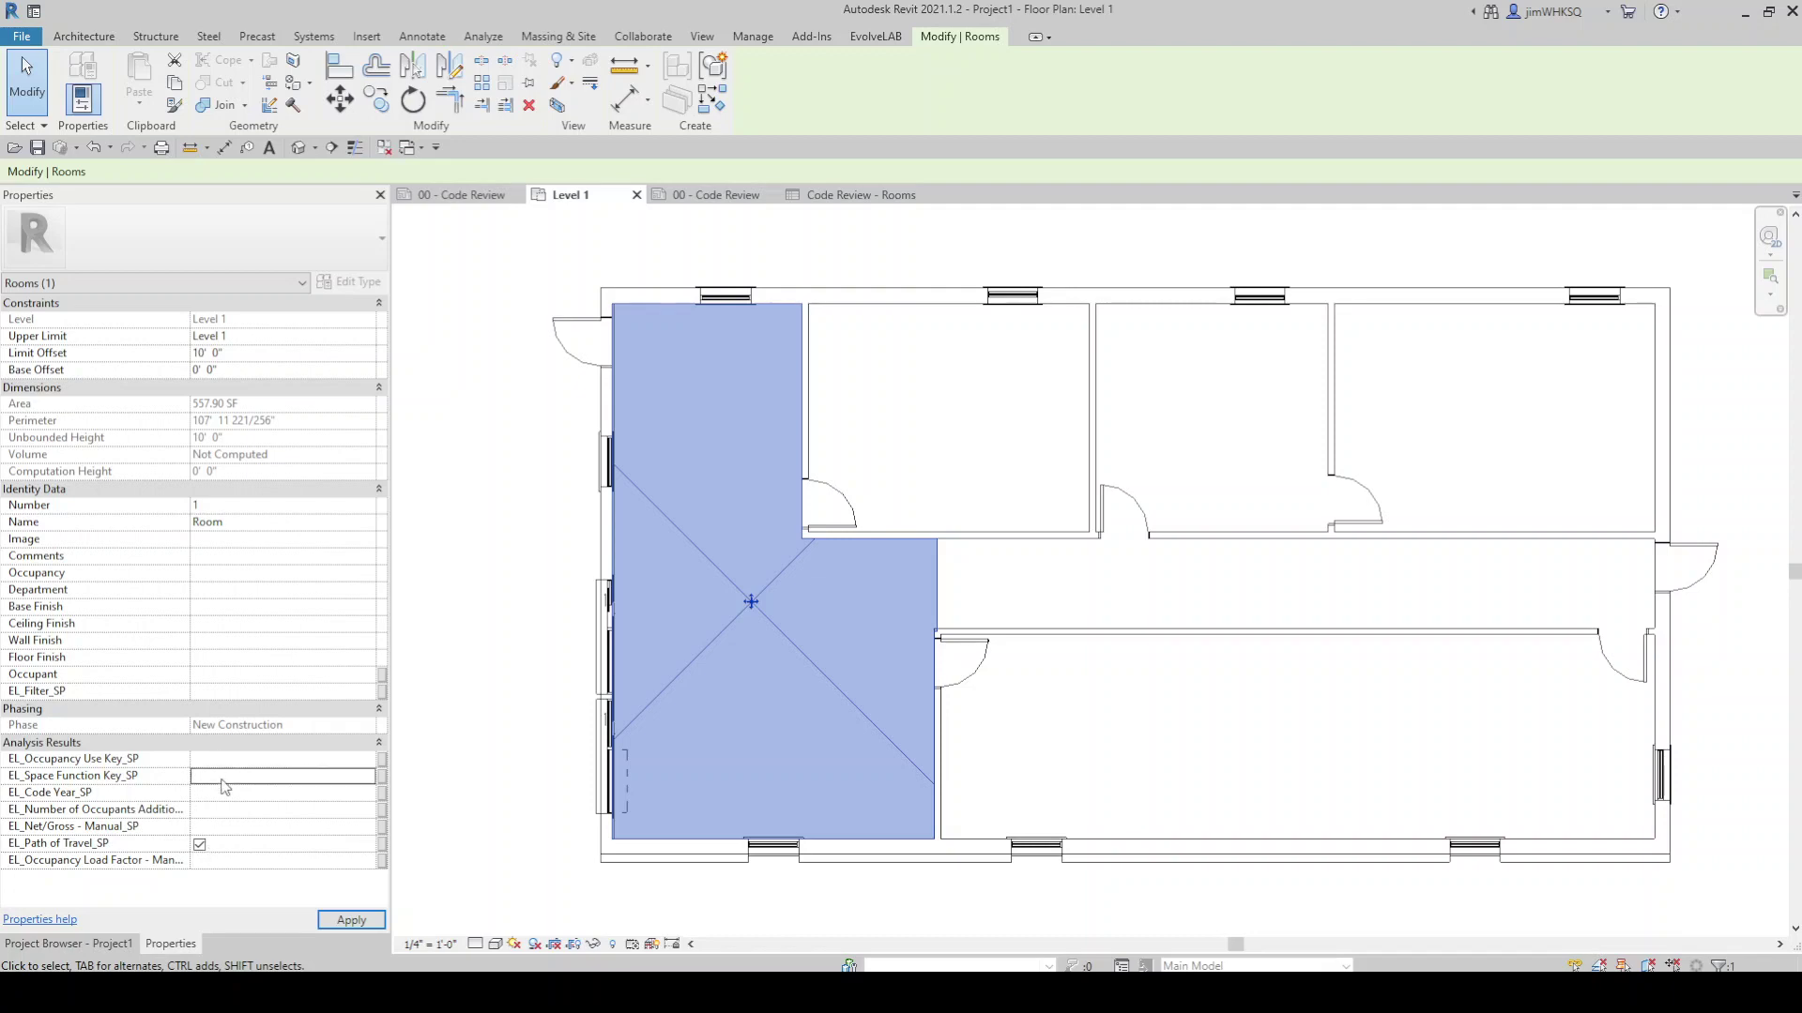
- Set the Code Year to 2018 for rooms 101 to 106 in the Code Review - Rooms schedule, copying the lobby's value
left_click(465, 194)
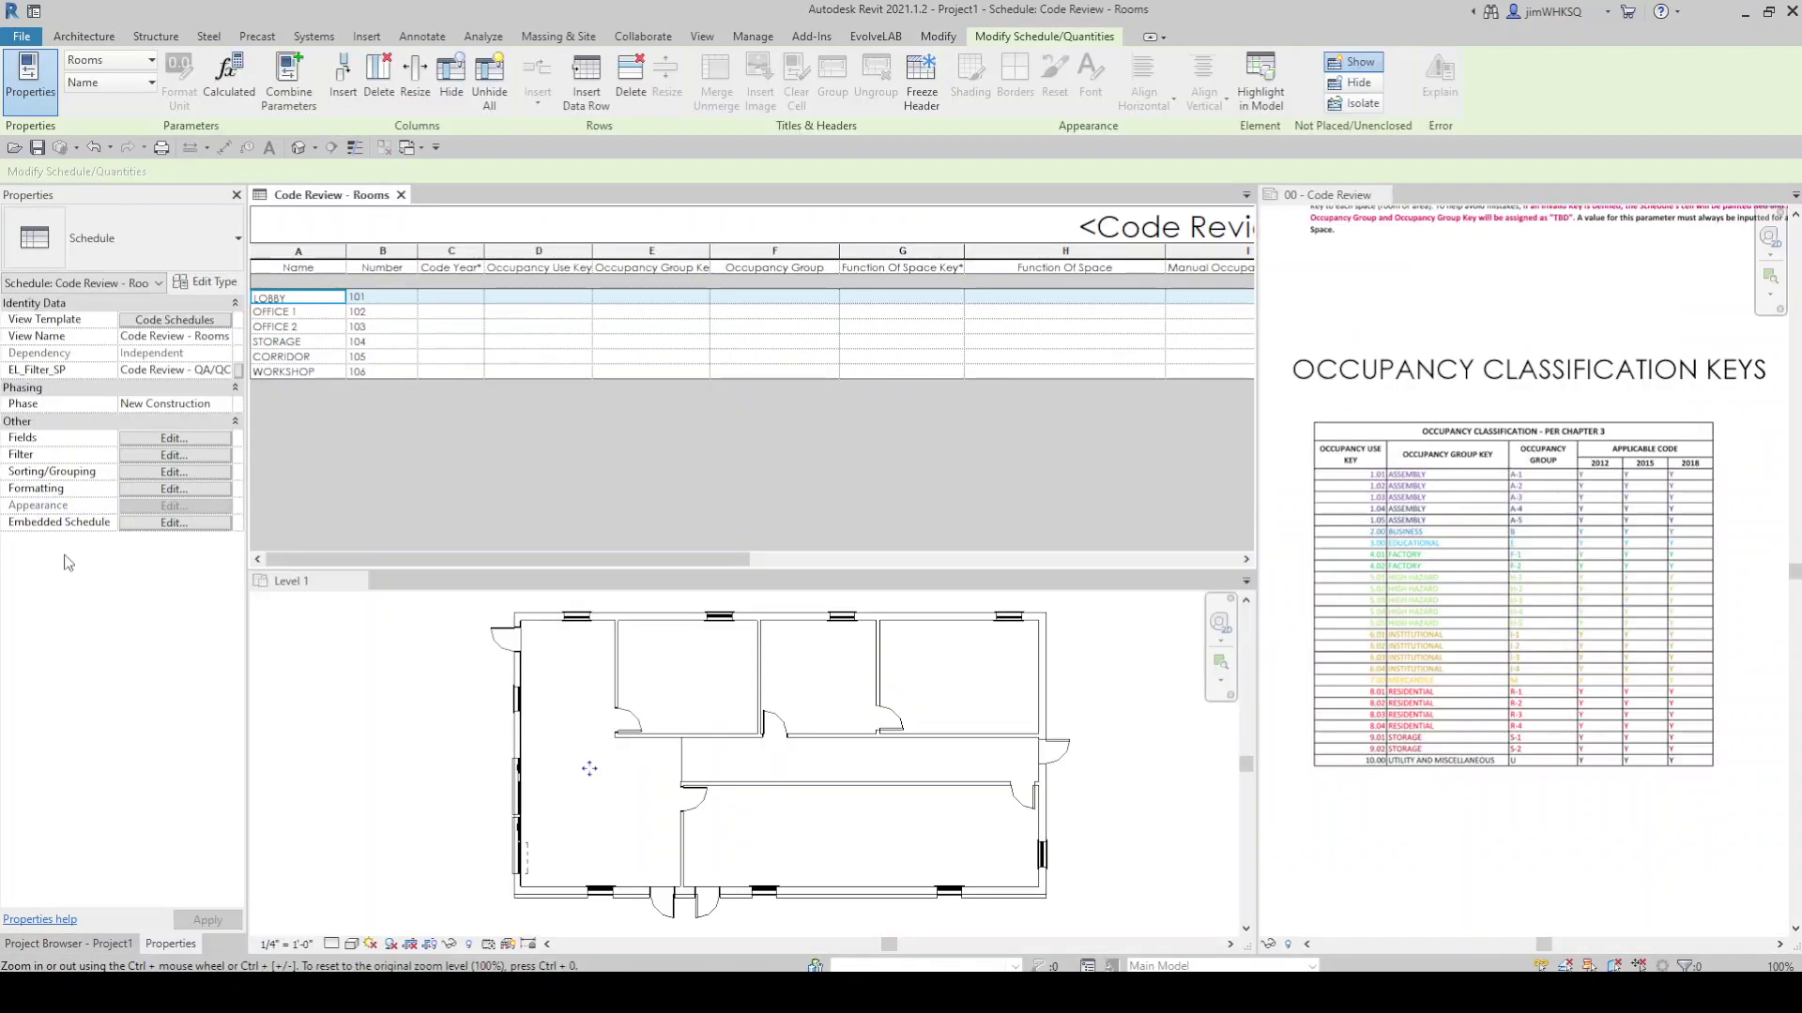
left_click(459, 297)
left_click(454, 311)
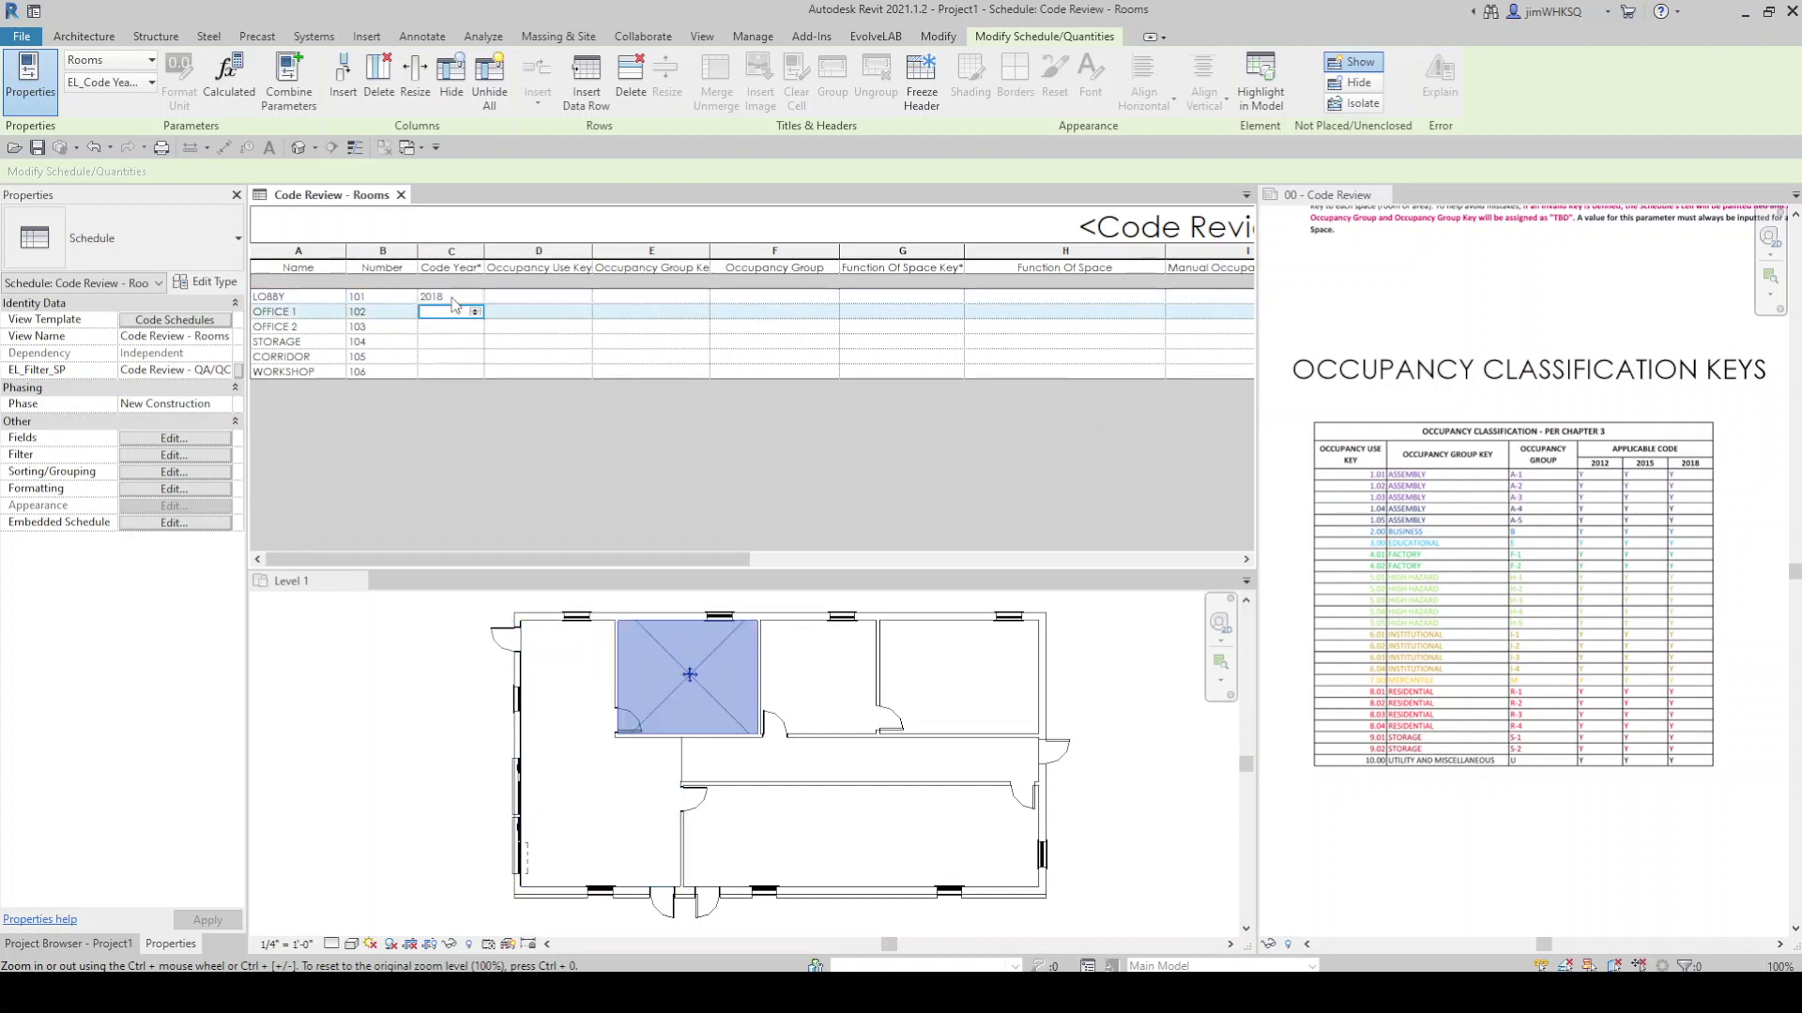
double_click(436, 298)
key("ctrl+c")
left_click(452, 312)
key("ctrl+v")
left_click(450, 328)
key("ctrl+v")
left_click(448, 343)
left_click(455, 372)
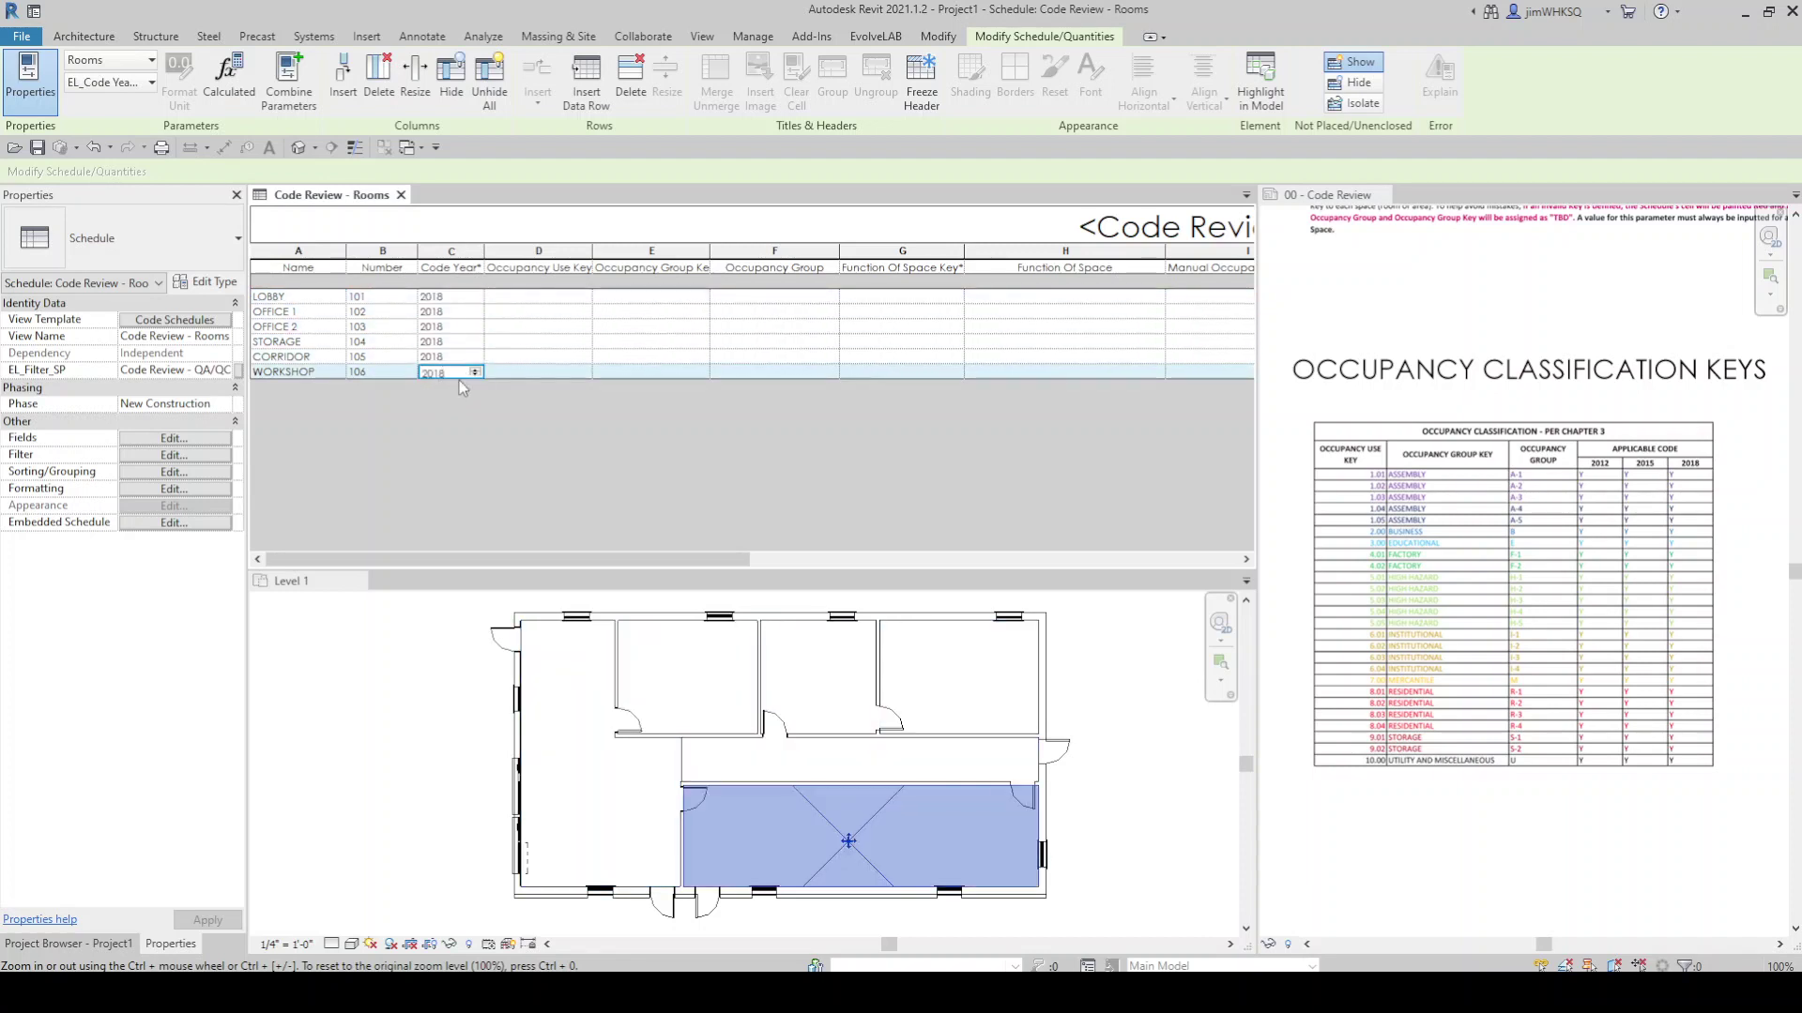
- Set the Occupancy Use Key to 2 for the lobby, Office 1 and Office 2 in the rooms schedule
left_click(554, 296)
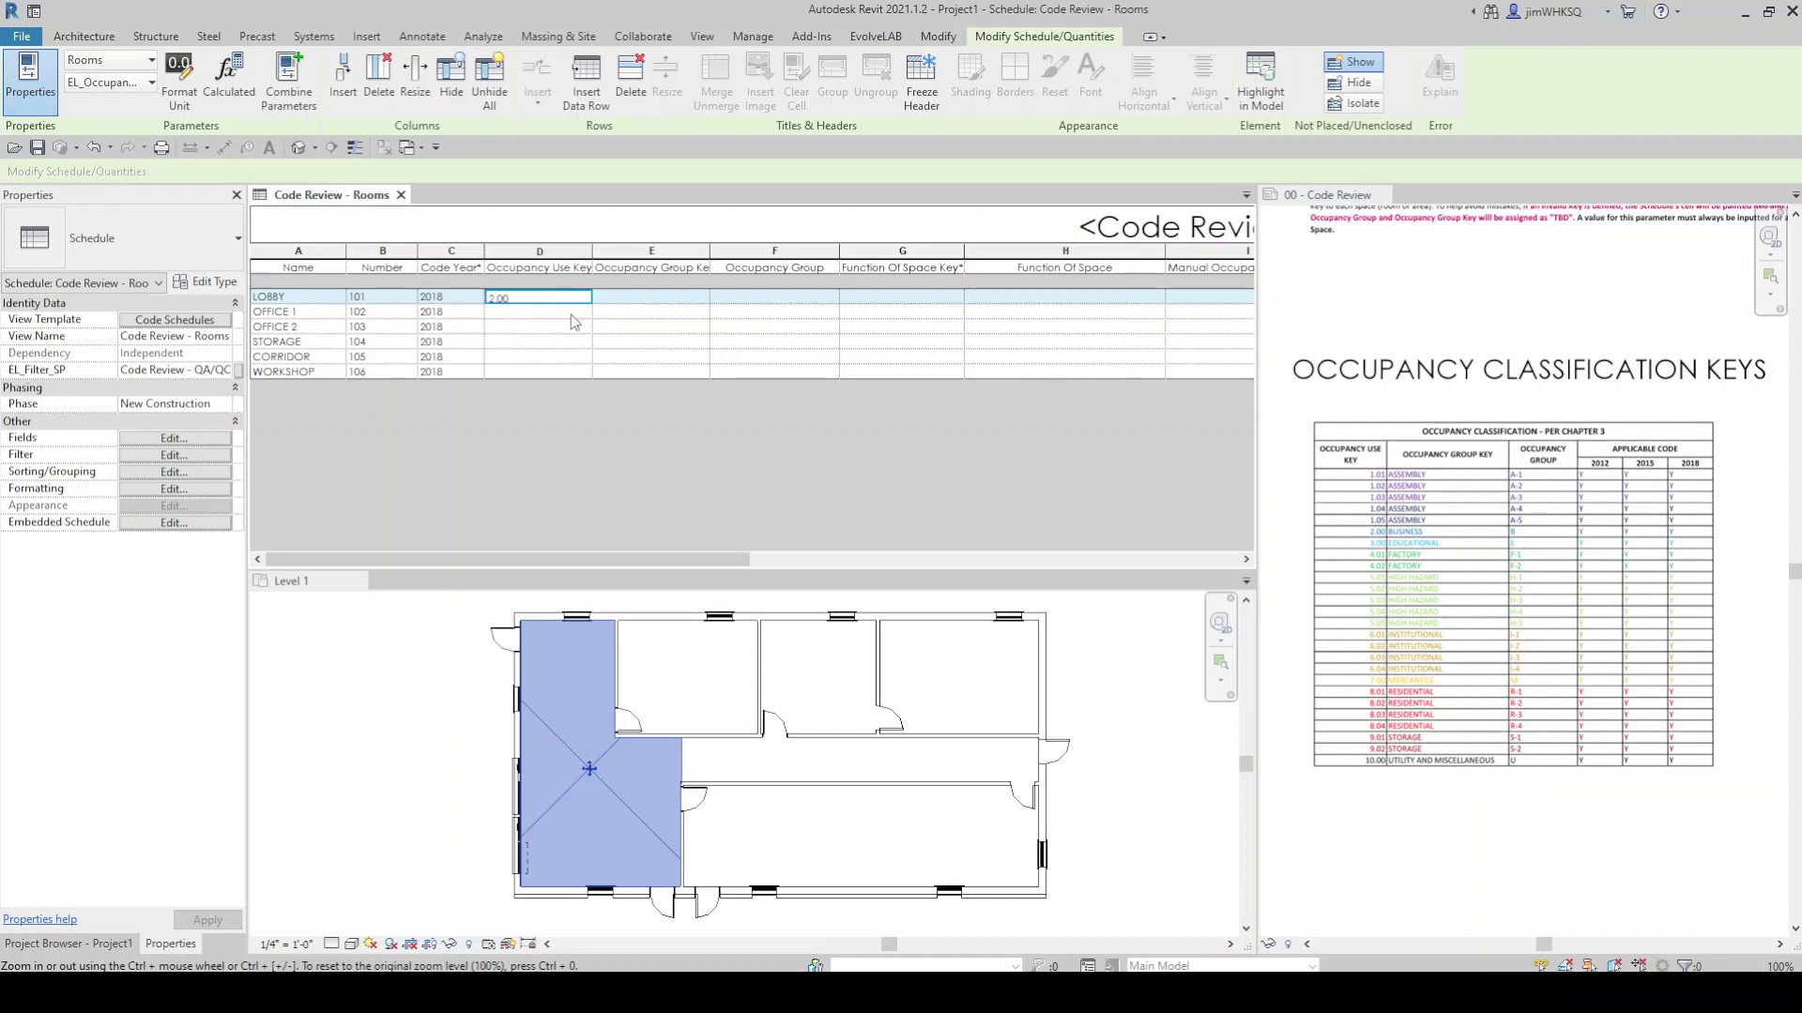
type("2.00")
key("Return")
key("ctrl+c")
left_click(547, 312)
key("ctrl+v")
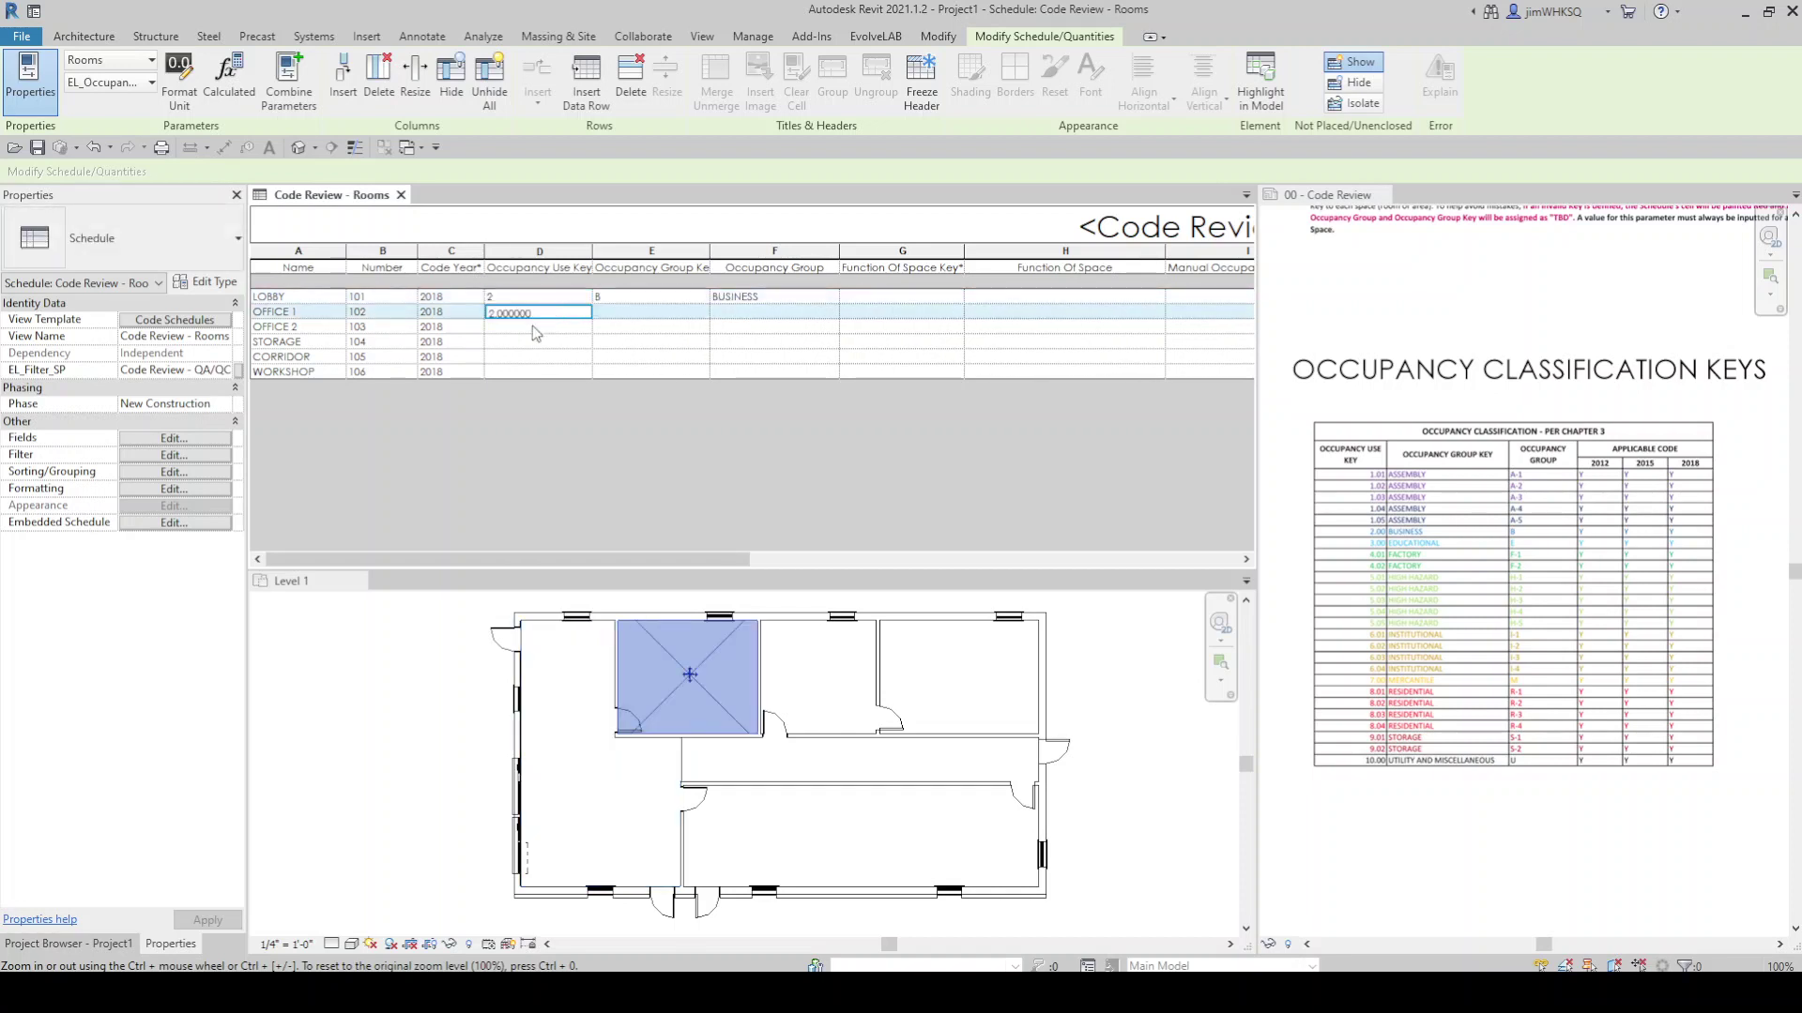
left_click(532, 326)
key("ctrl+v")
- Set the Occupancy Use Key to 9.01 for the storage room, 2 for the corridor and 5.01 for the workshop
left_click(534, 342)
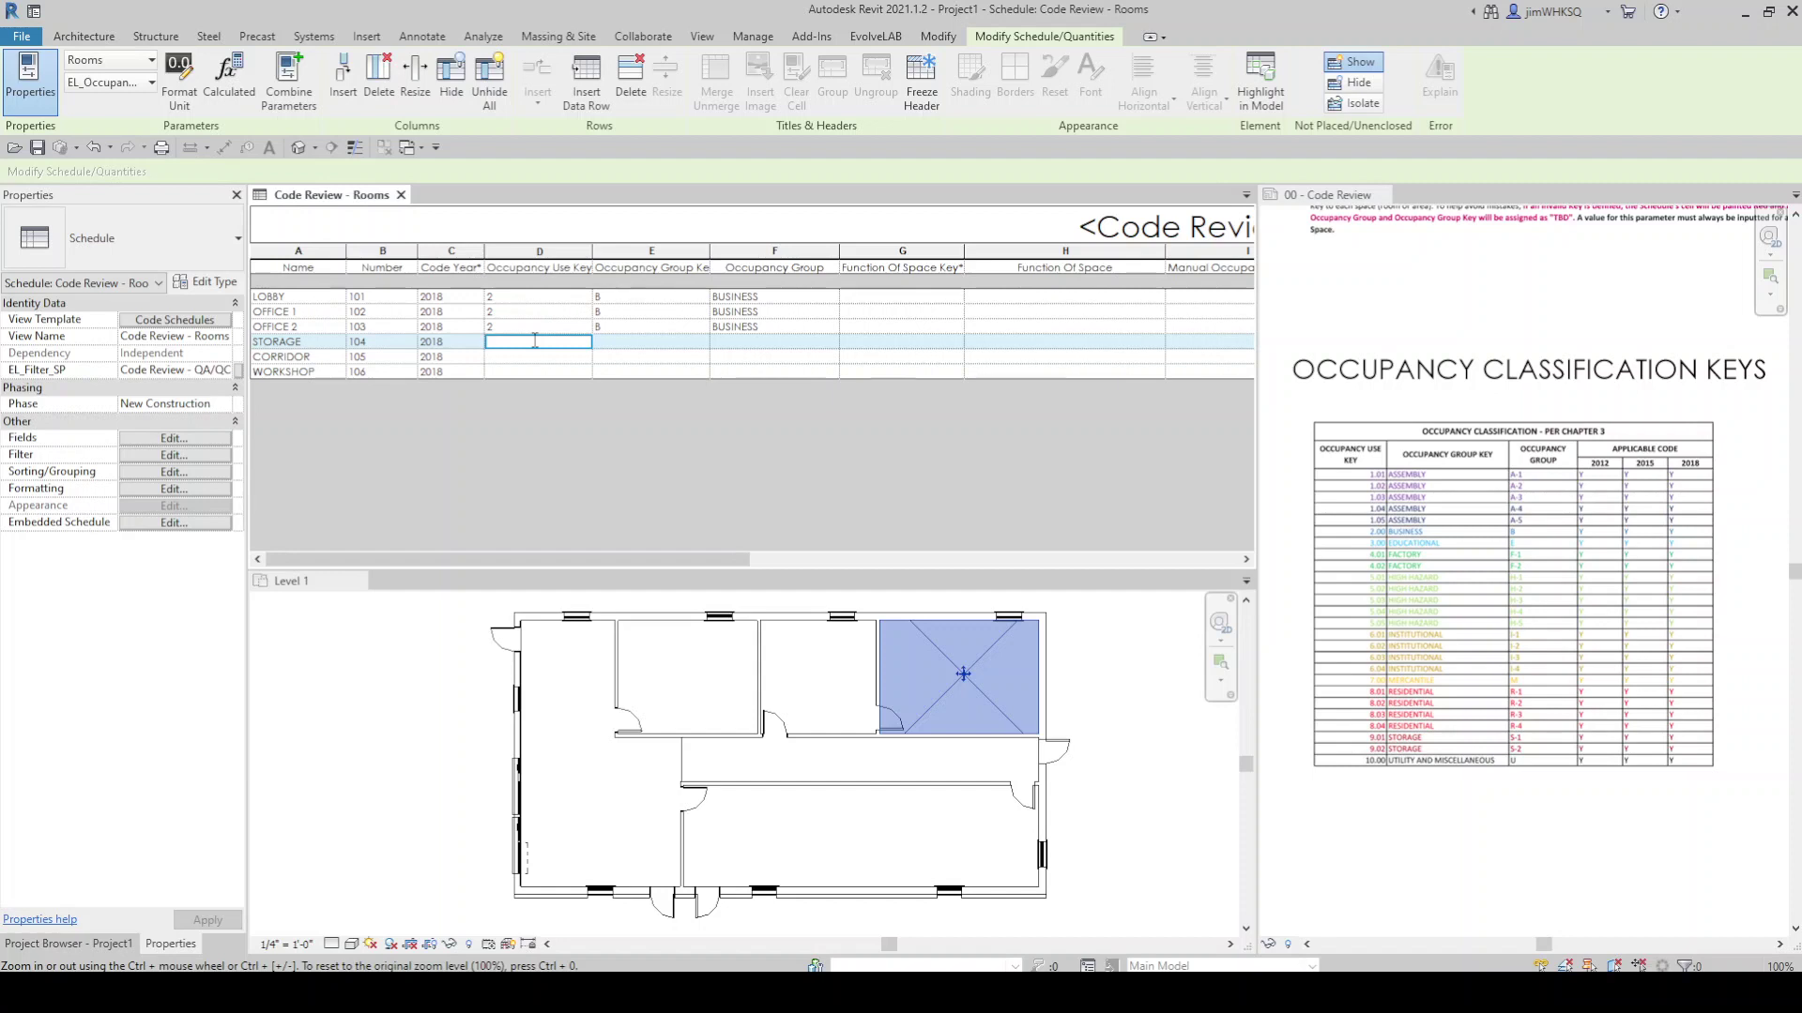
type("9.01")
left_click(547, 356)
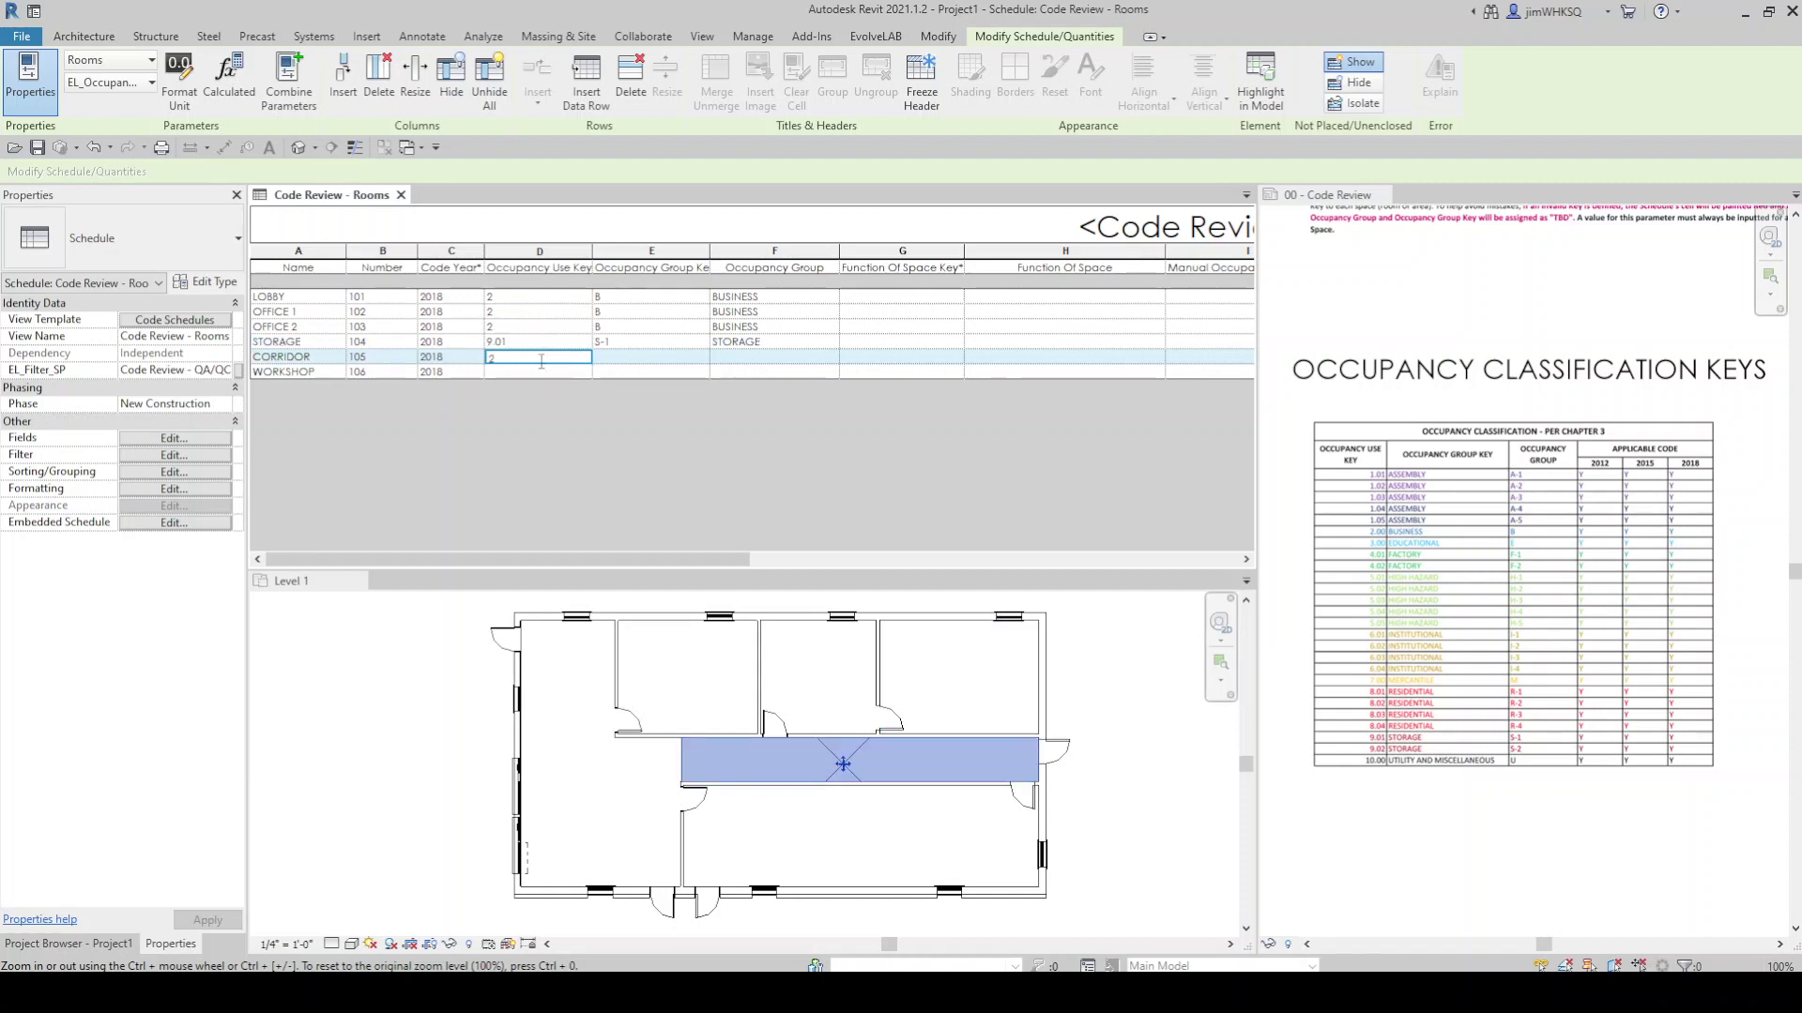
type("2")
left_click(540, 373)
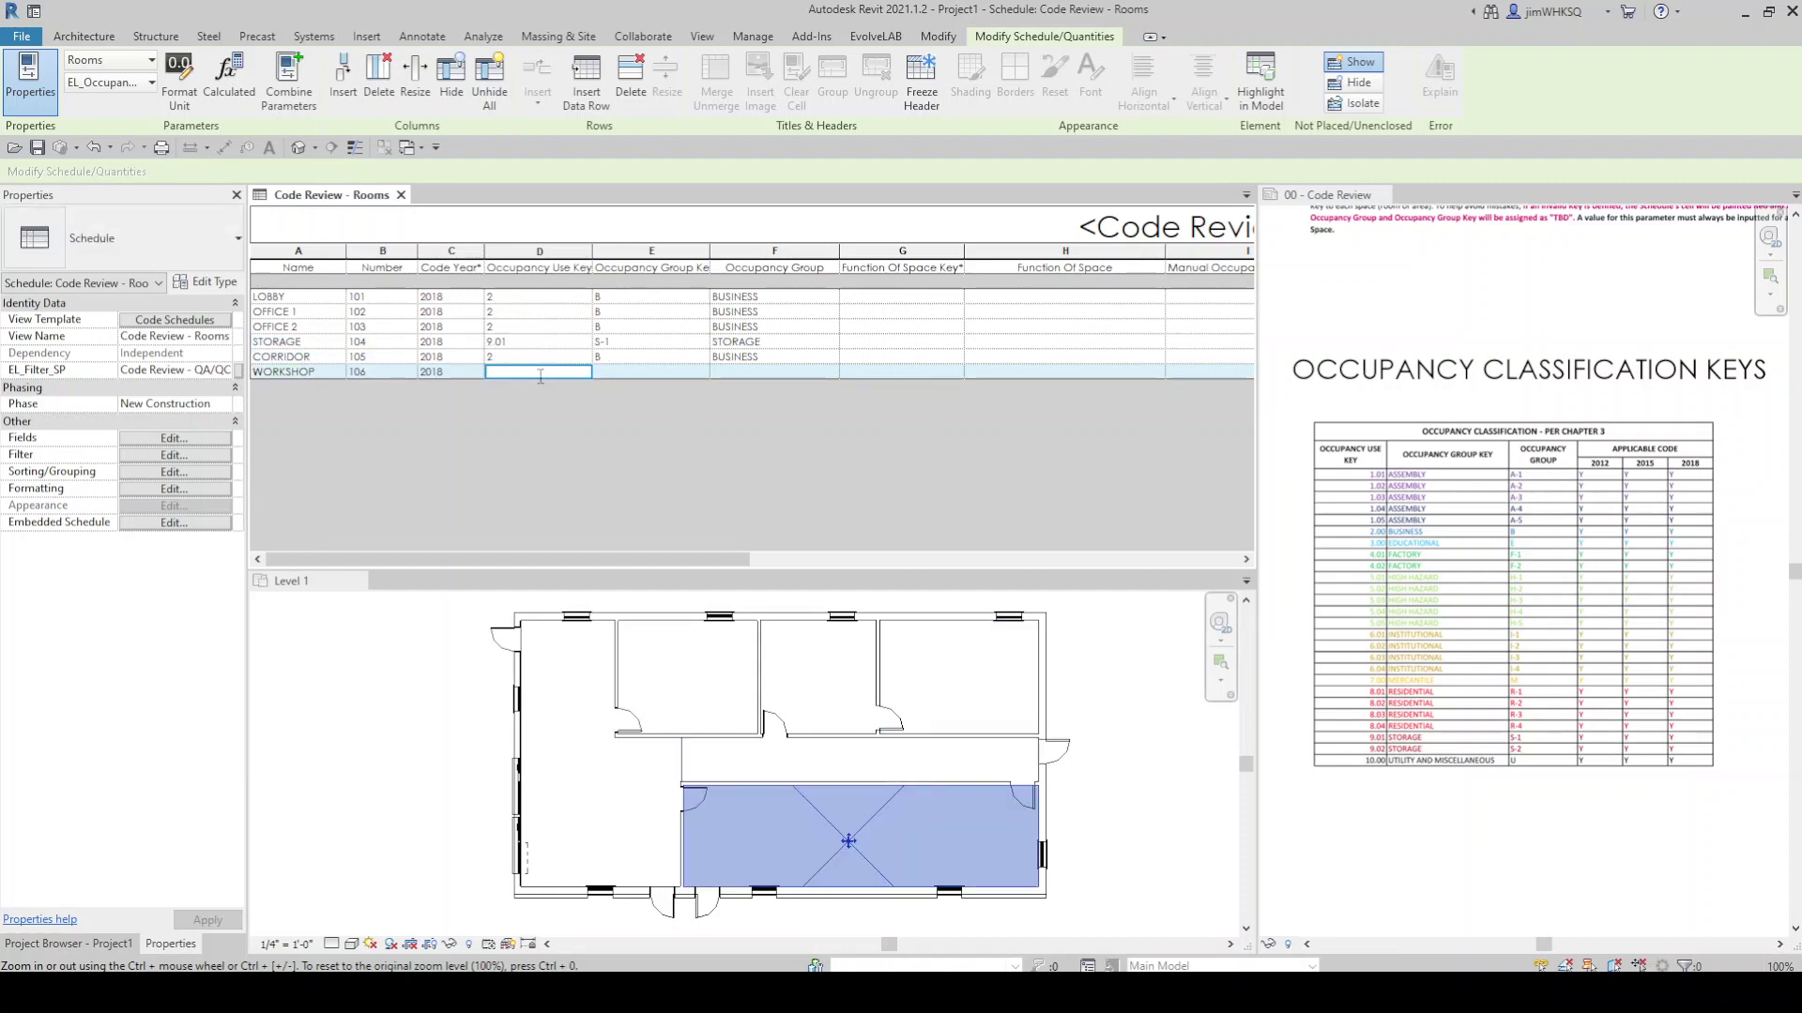
type("5.01")
left_click(627, 373)
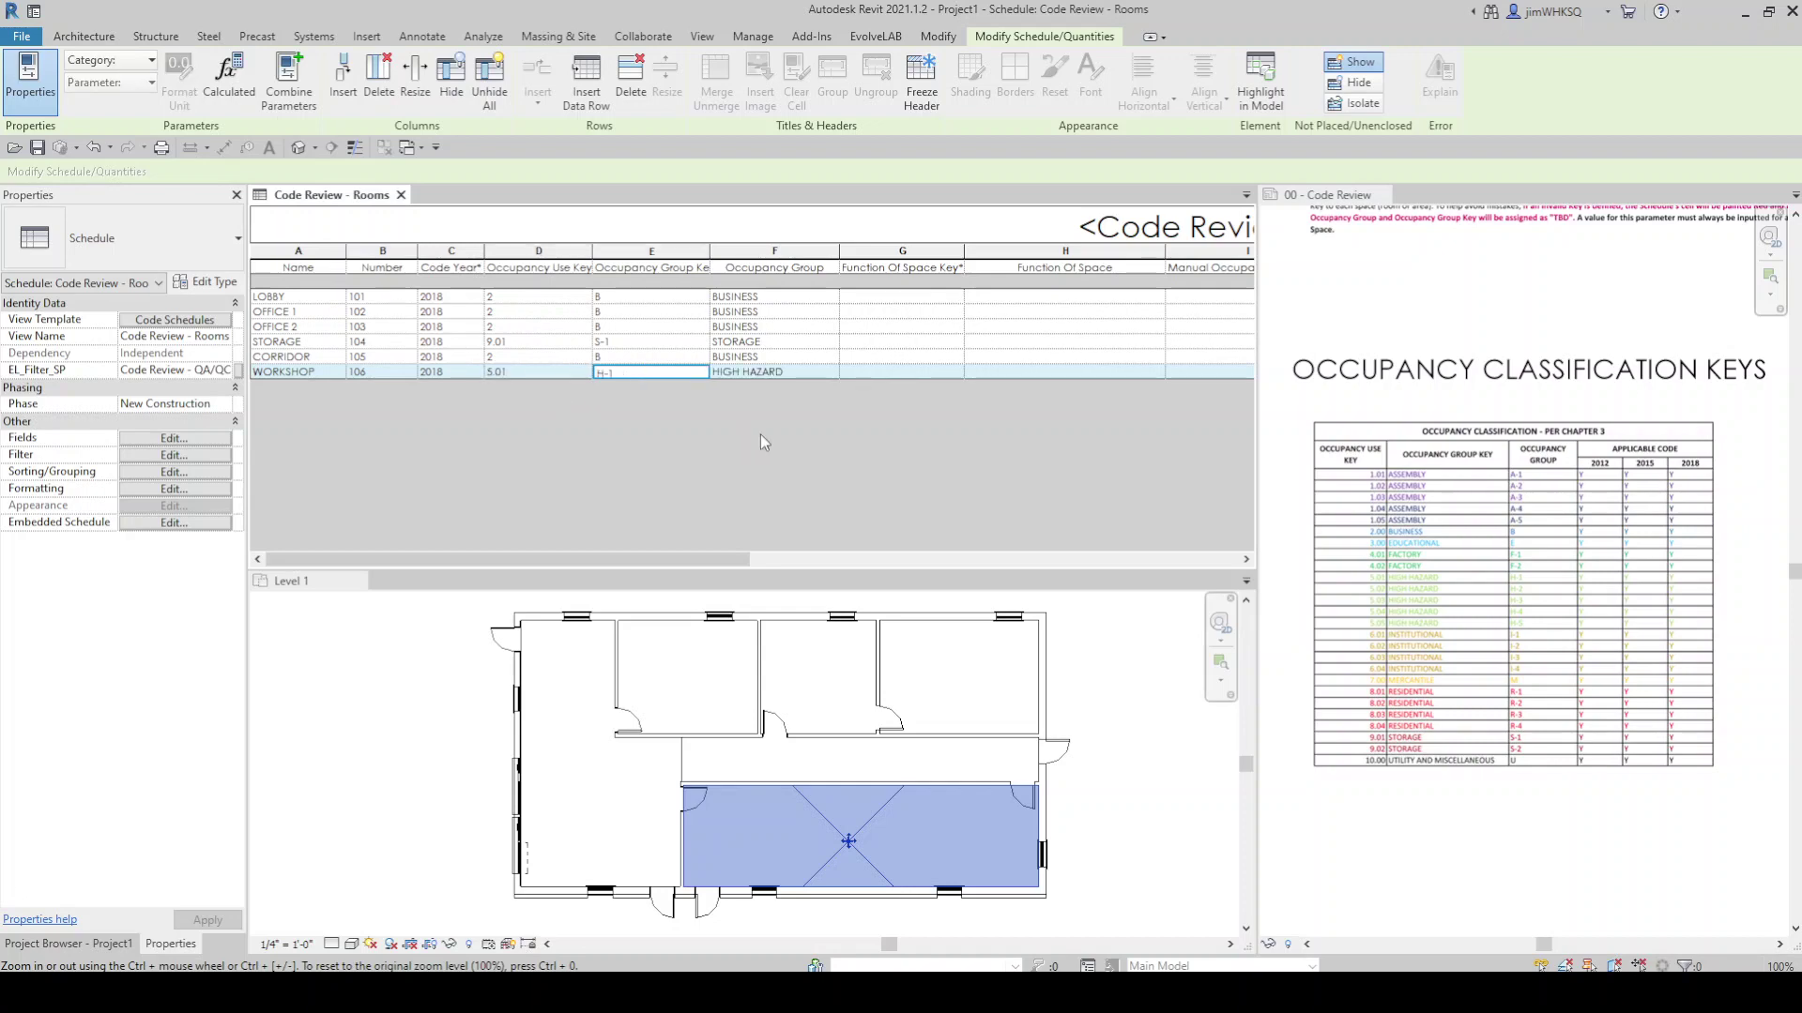
- Consult the sheet's function of space keys and set the Function Of Space Key to 9 for the lobby and Office 1, 9.01 for Office 2
left_click(1557, 323)
middle_click_drag(1630, 424, 1348, 428)
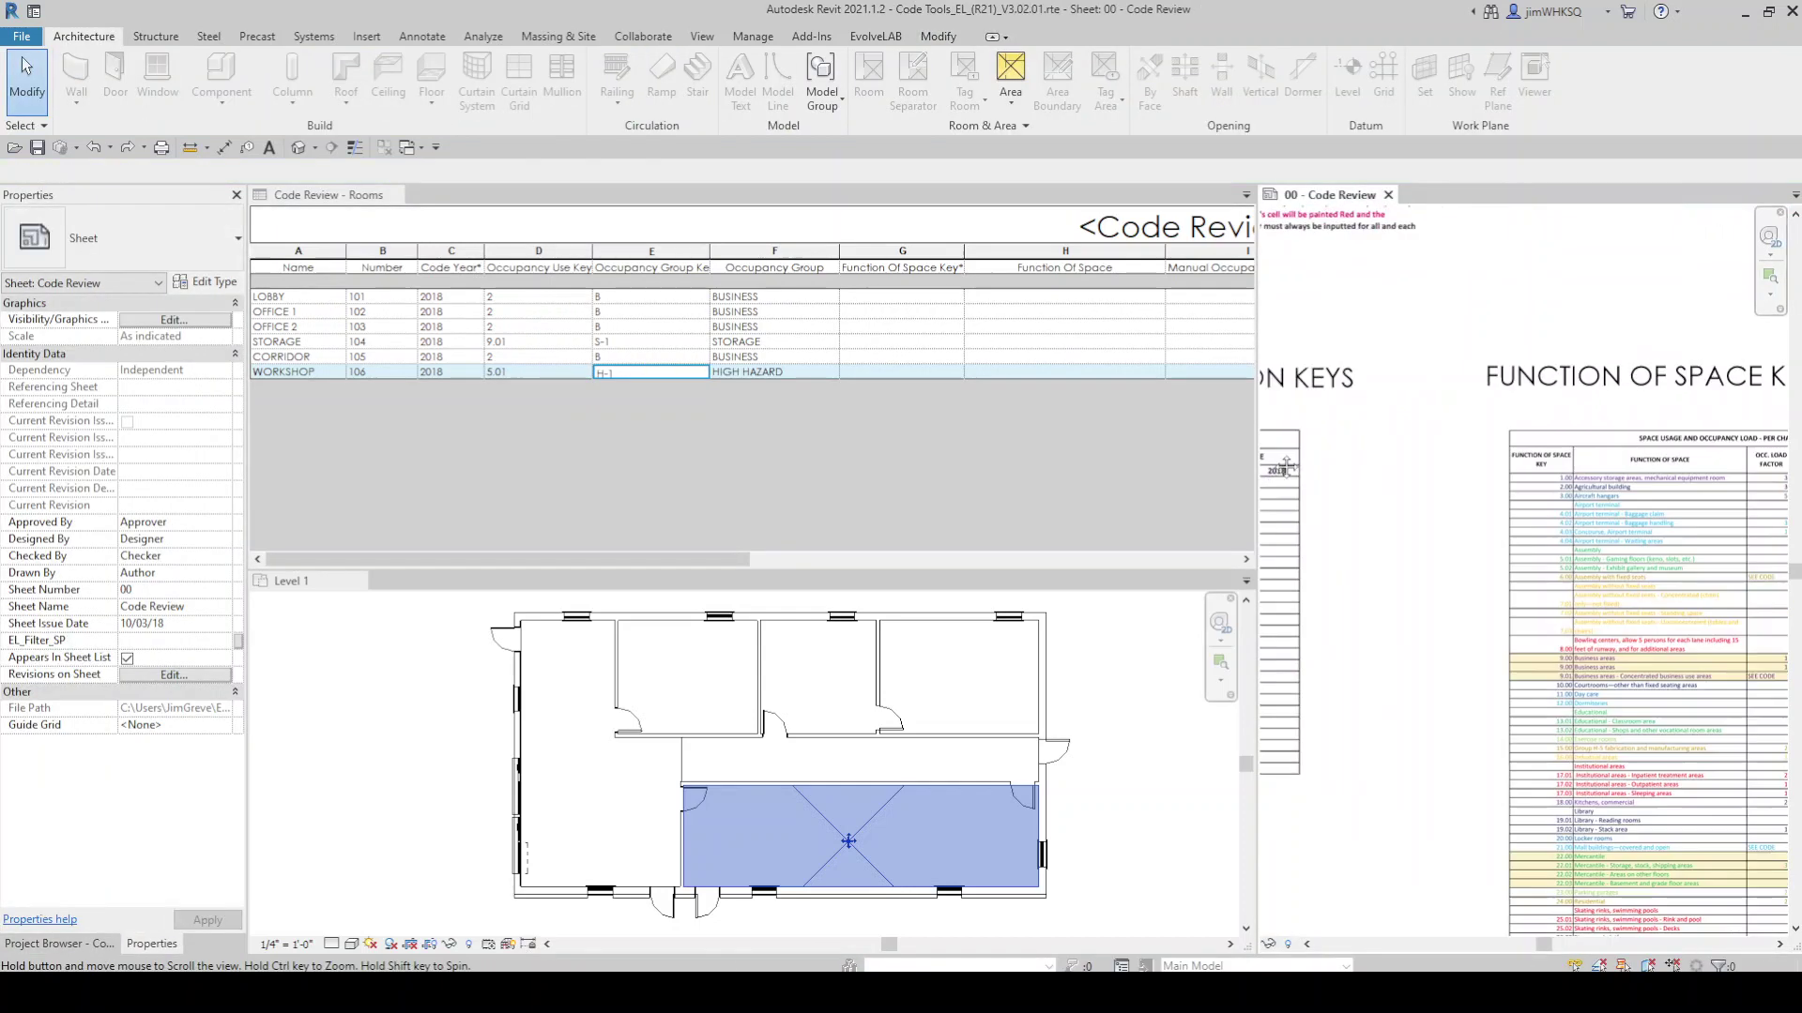
middle_click_drag(1653, 551, 1436, 360)
left_click(905, 301)
type("9")
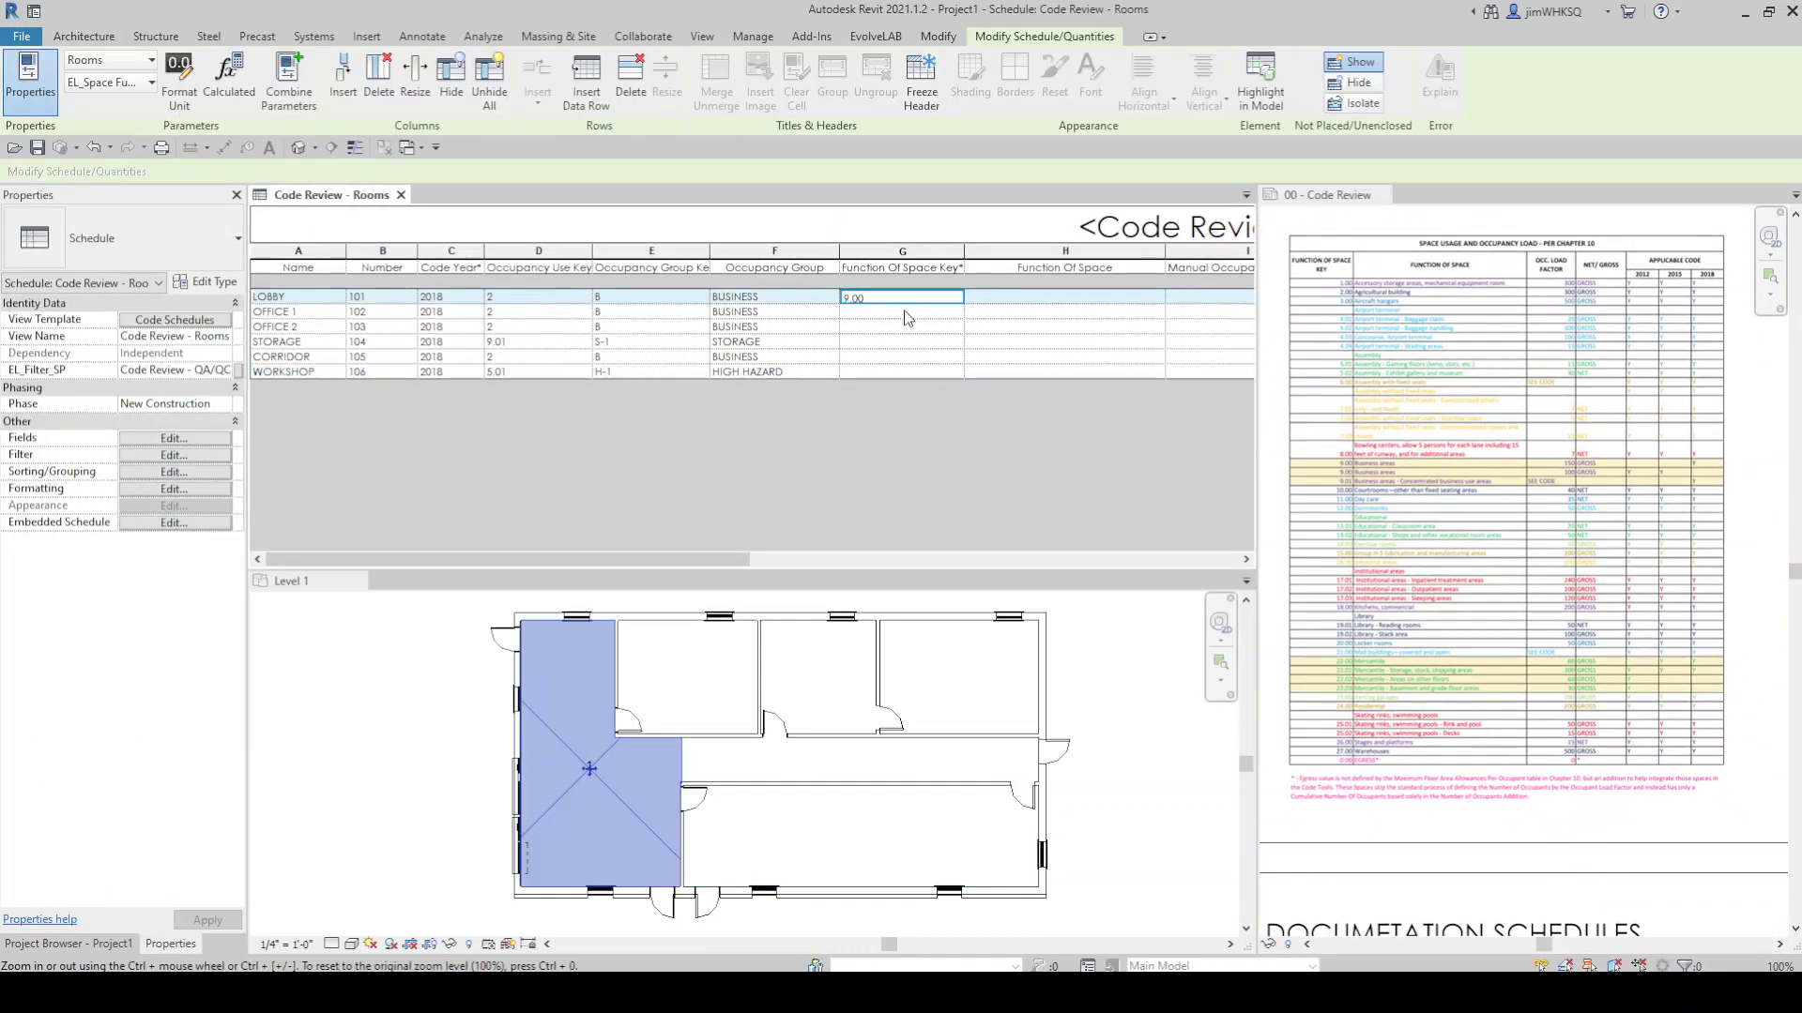
left_click(905, 311)
type("9")
left_click(906, 327)
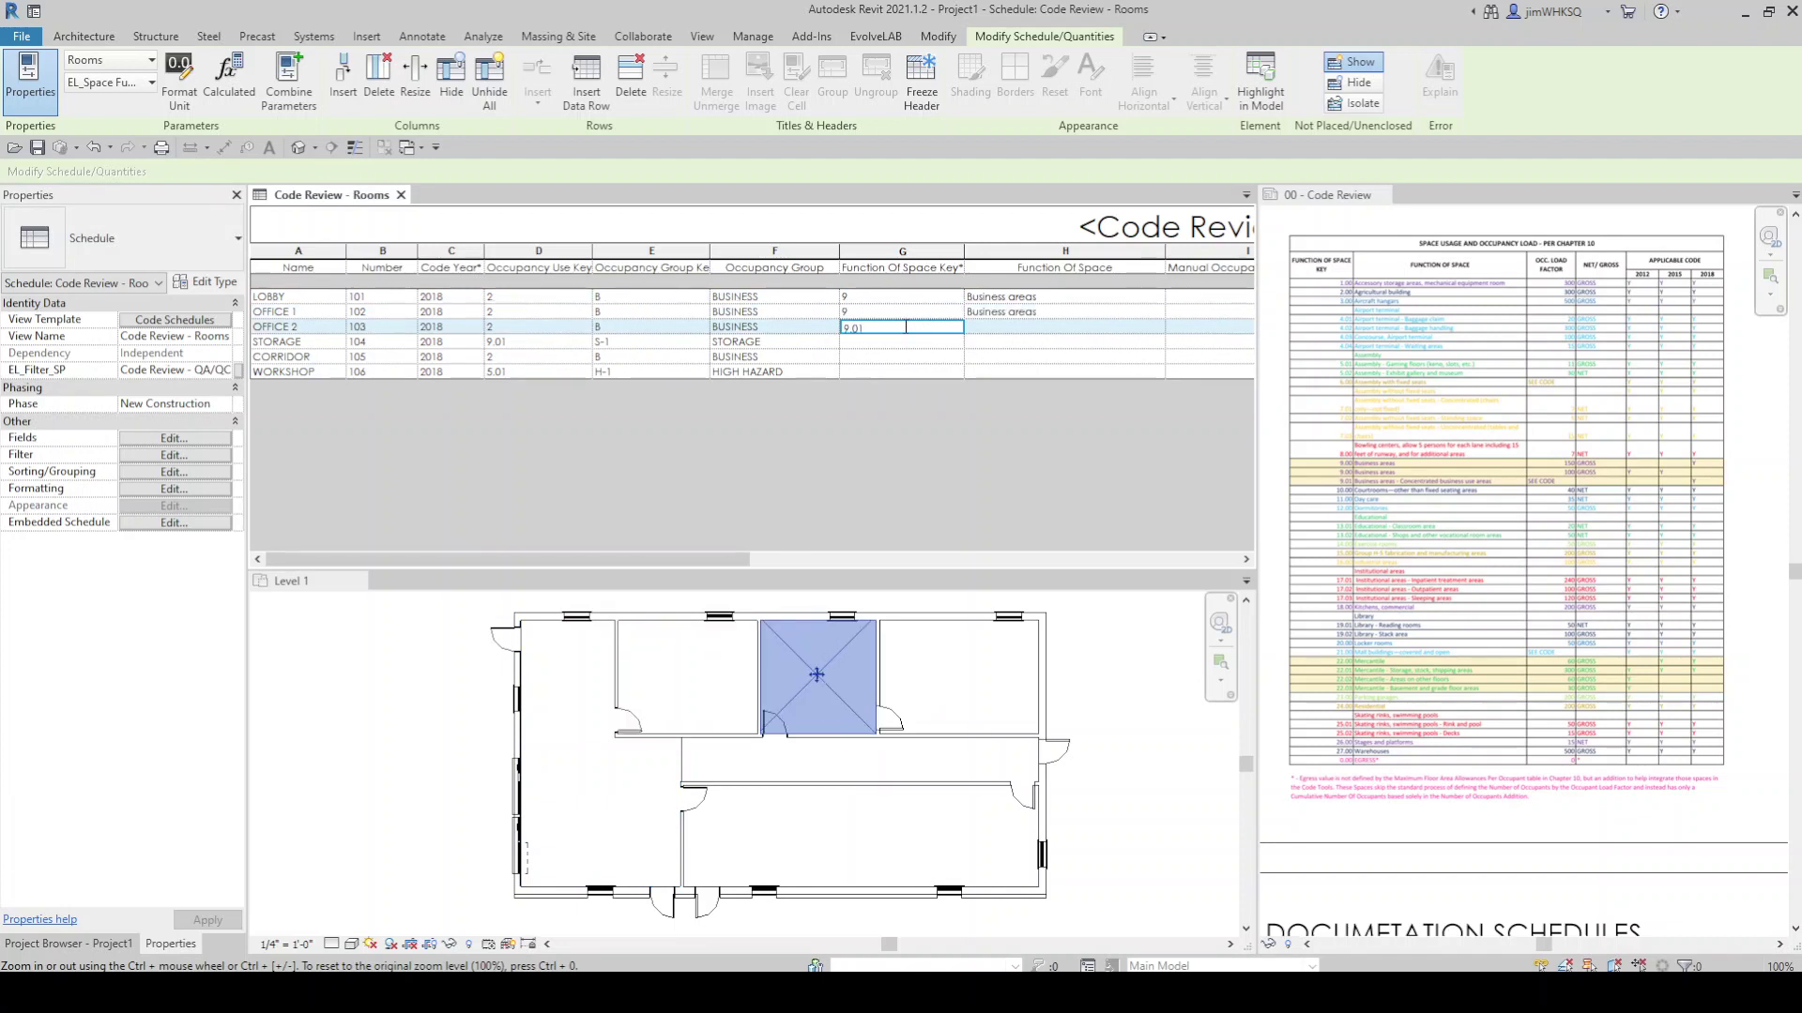
- Set the Function Of Space Key to 1 for the storage room, 9 for the corridor and 15 for the workshop
left_click(906, 341)
type("1")
left_click(903, 357)
type("9")
left_click(896, 372)
type("1")
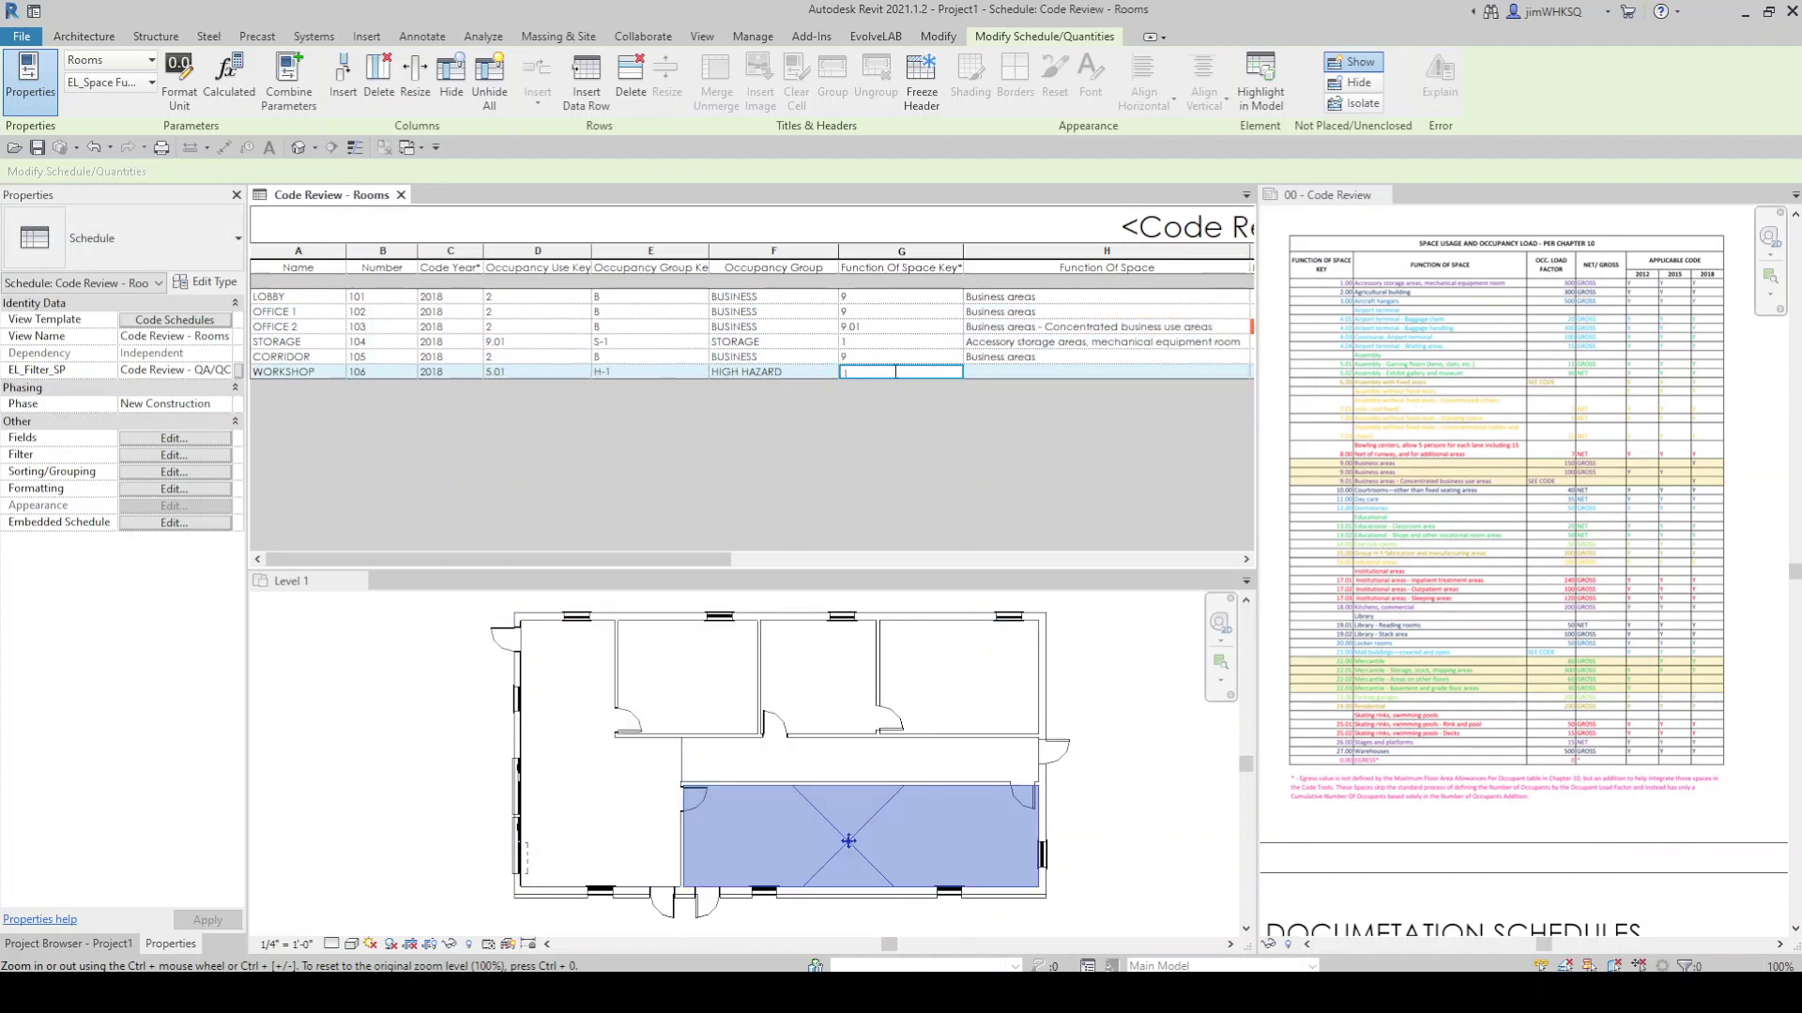
type("5")
left_click(767, 357)
left_click(862, 373)
- Set Office 2's Manual Occupancy Load Factor to 100 and its Manual Net/Gross value to GROSS
left_click_drag(708, 559, 949, 546)
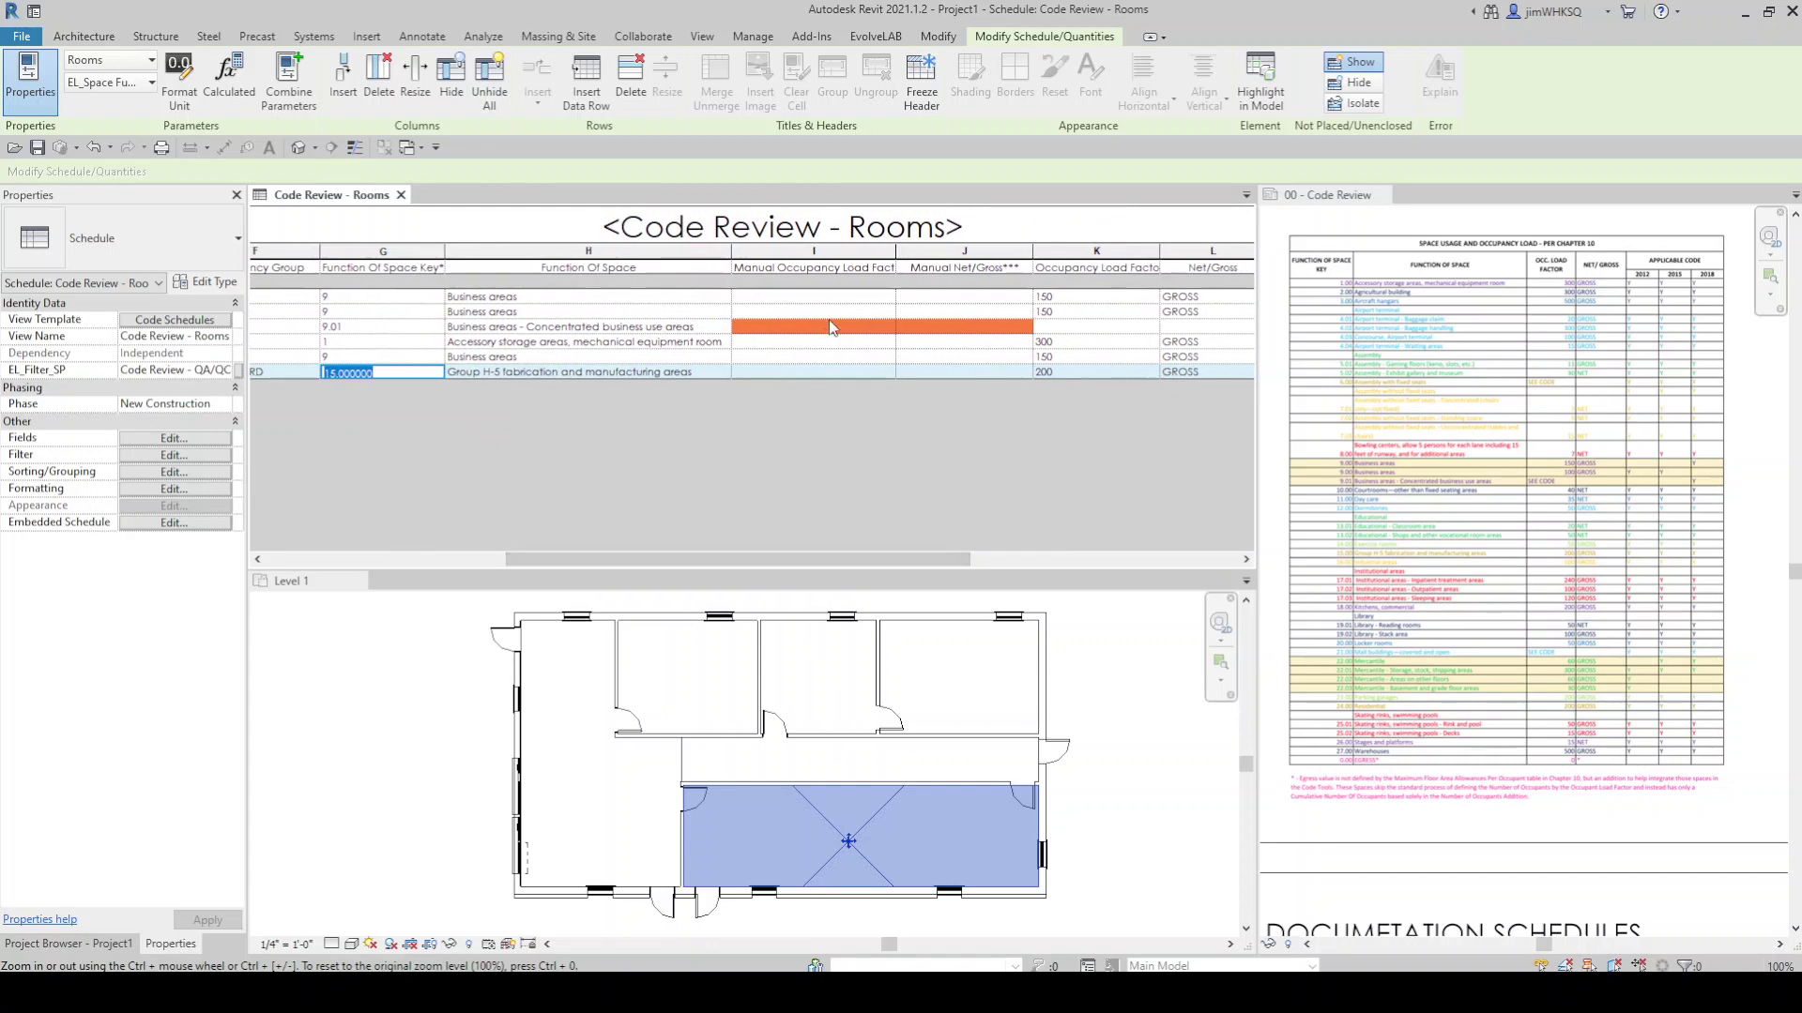
left_click(830, 327)
type("100")
key("Return")
left_click(1058, 330)
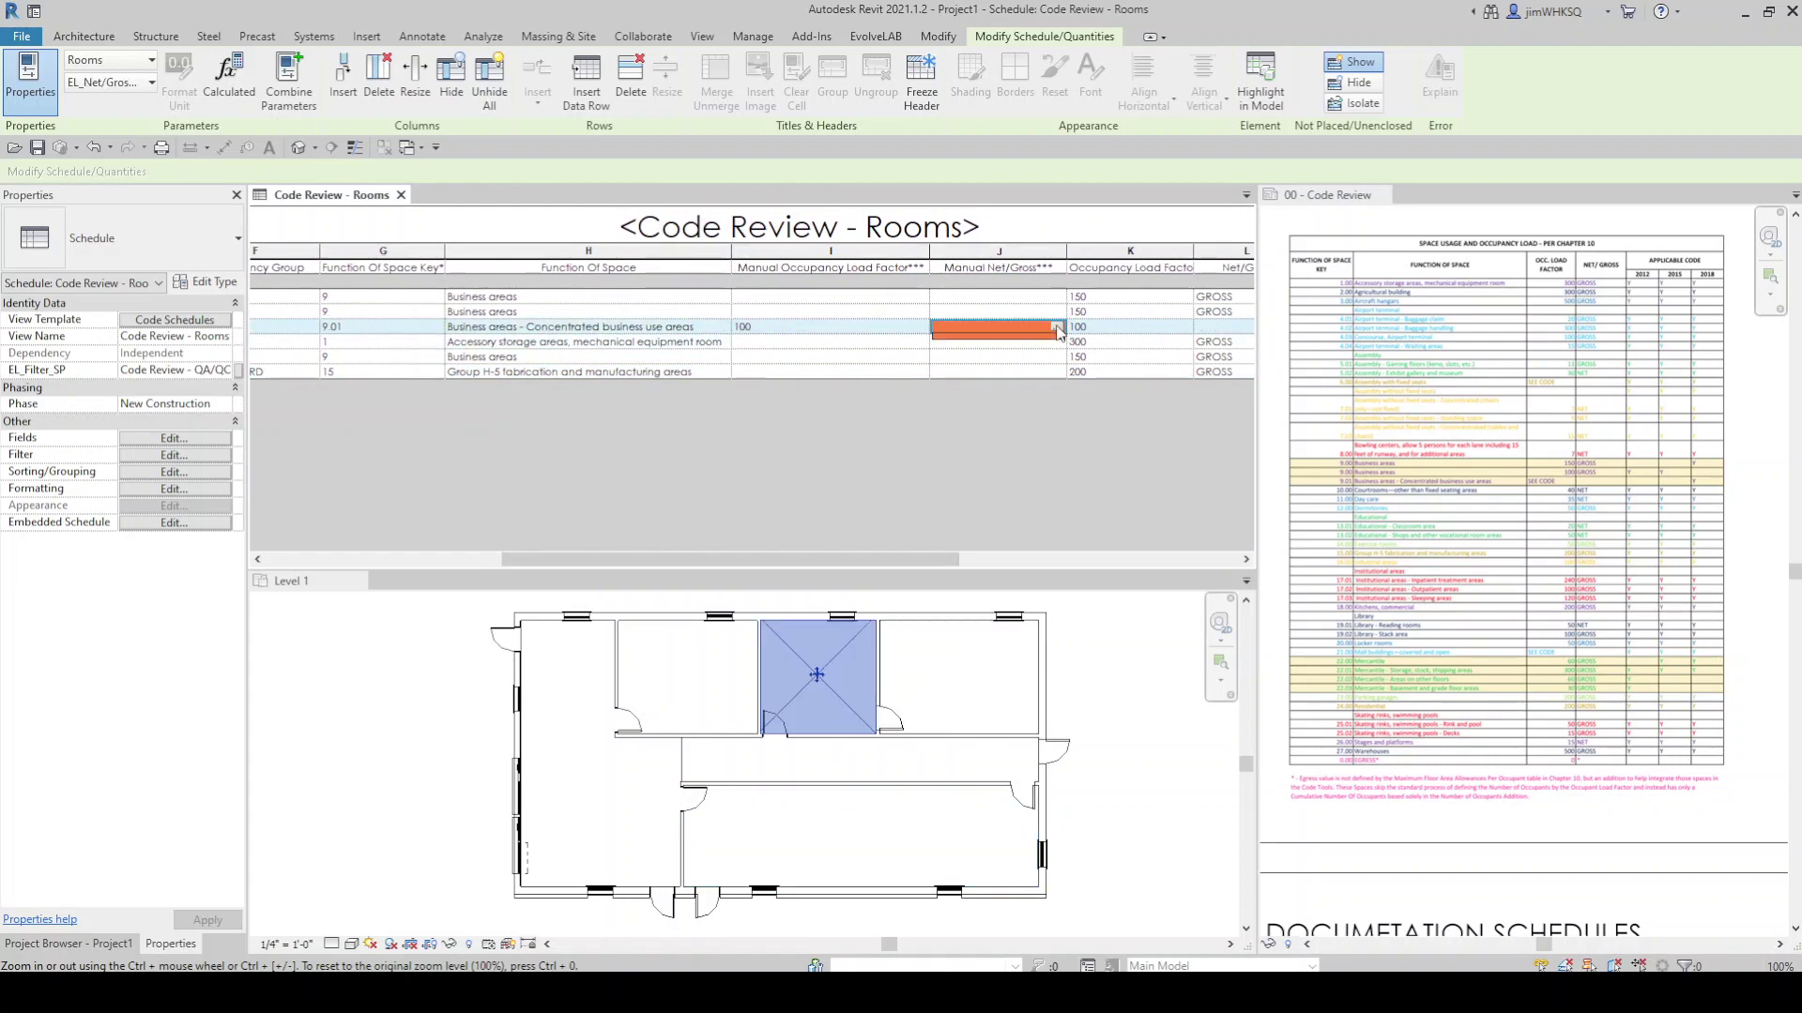
left_click(1039, 326)
type("GROSS")
left_click(1004, 372)
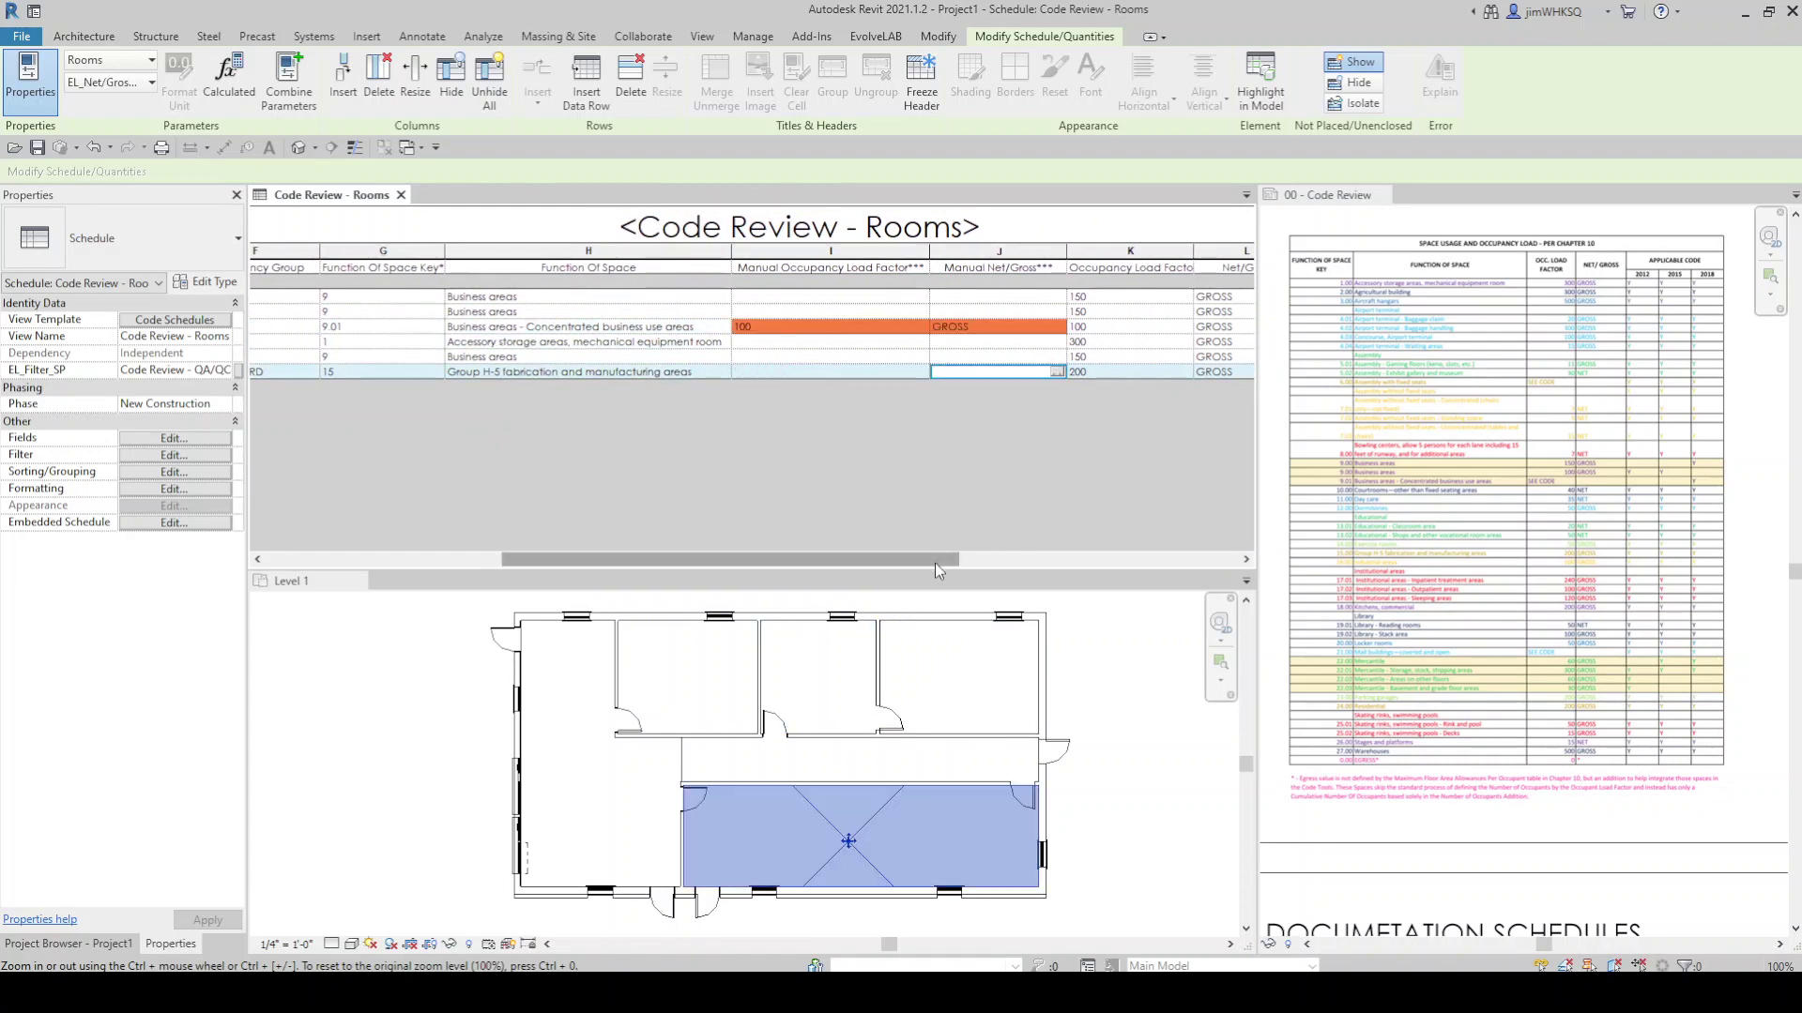
- Enable Path of Travel for the lobby and set its Number of Occupants Addition to 3
left_click_drag(934, 561, 1216, 553)
left_click(283, 326)
left_click(798, 297)
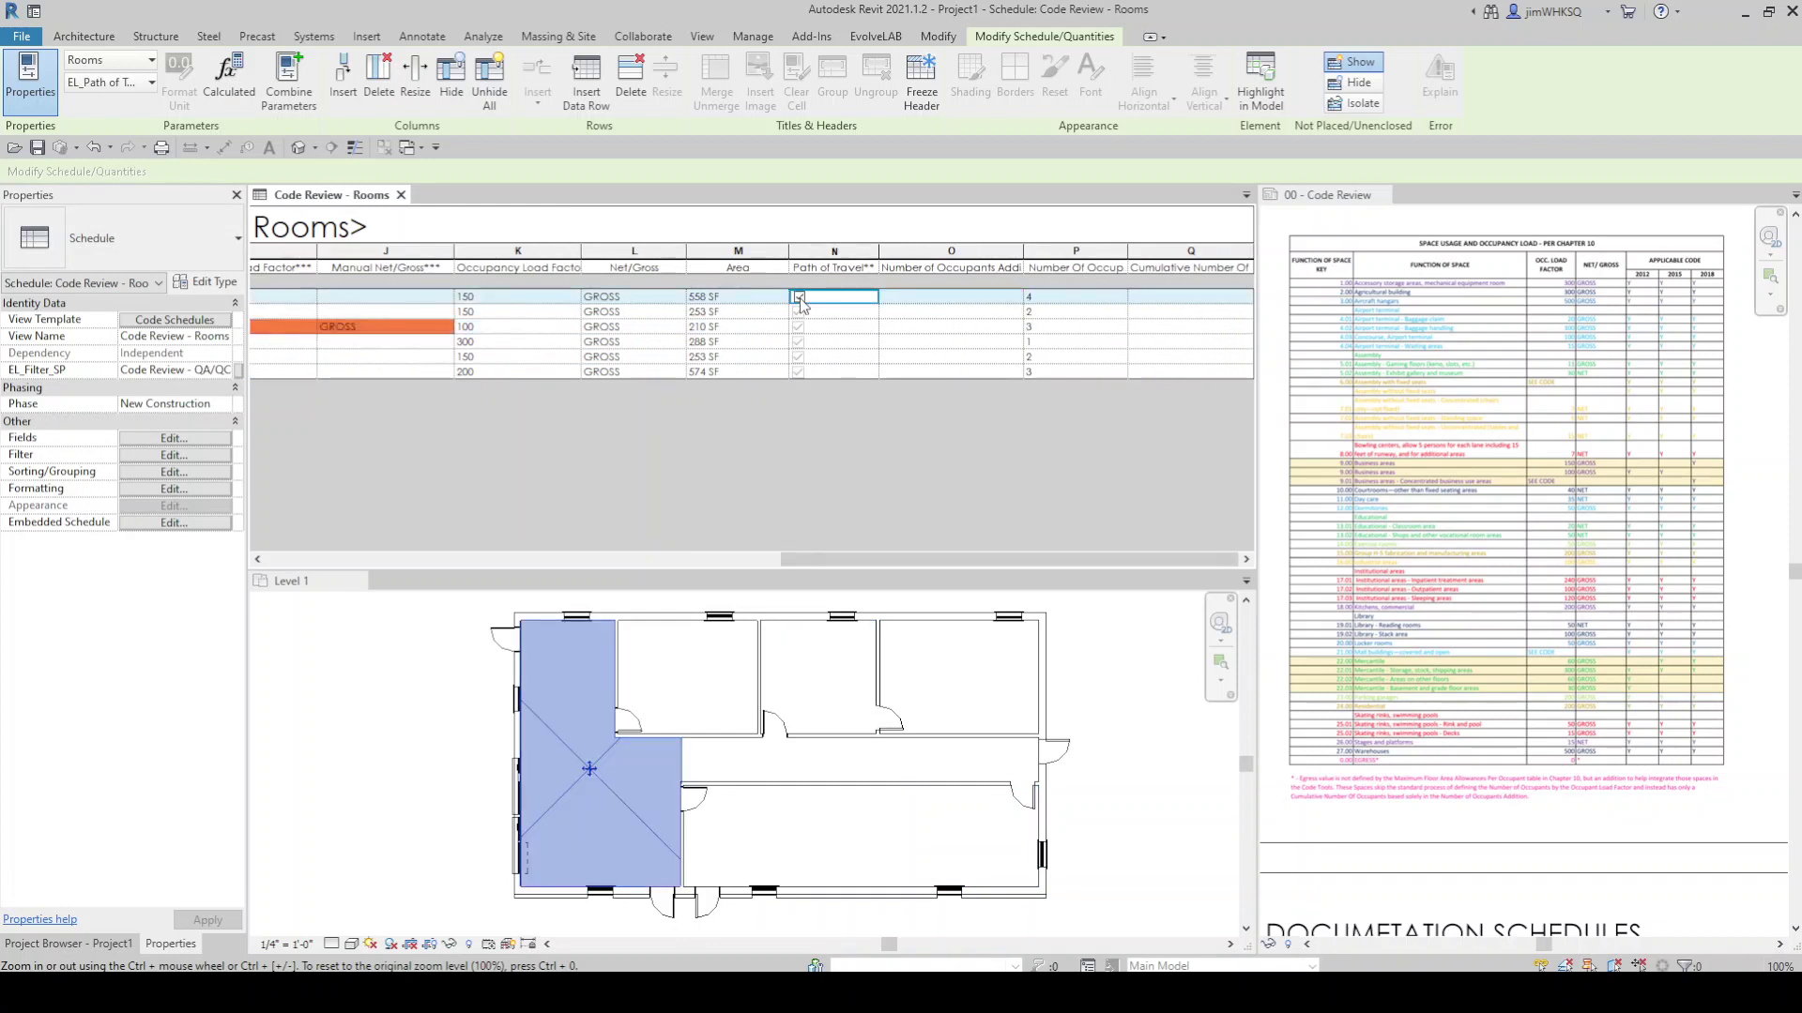
left_click(927, 298)
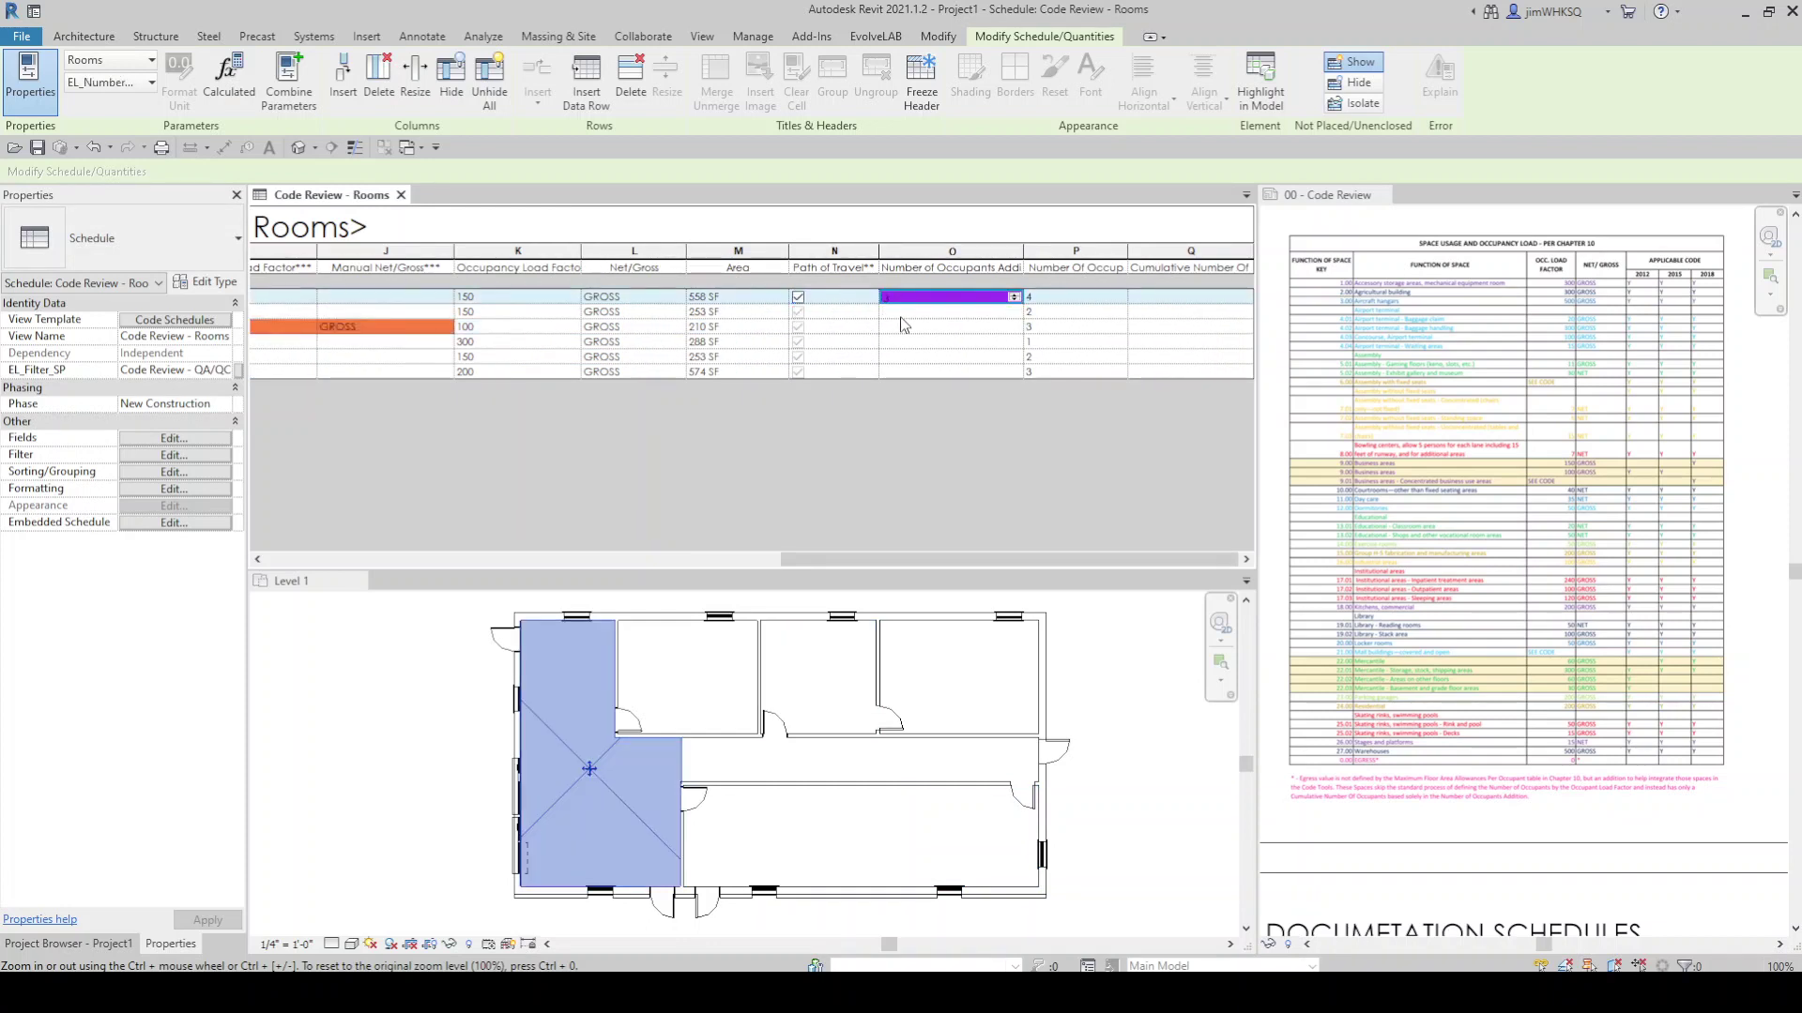
left_click(901, 315)
left_click(901, 326)
- Enable Path of Travel for Office 2 and set its Number of Occupants Addition to 1
left_click(798, 327)
left_click(899, 328)
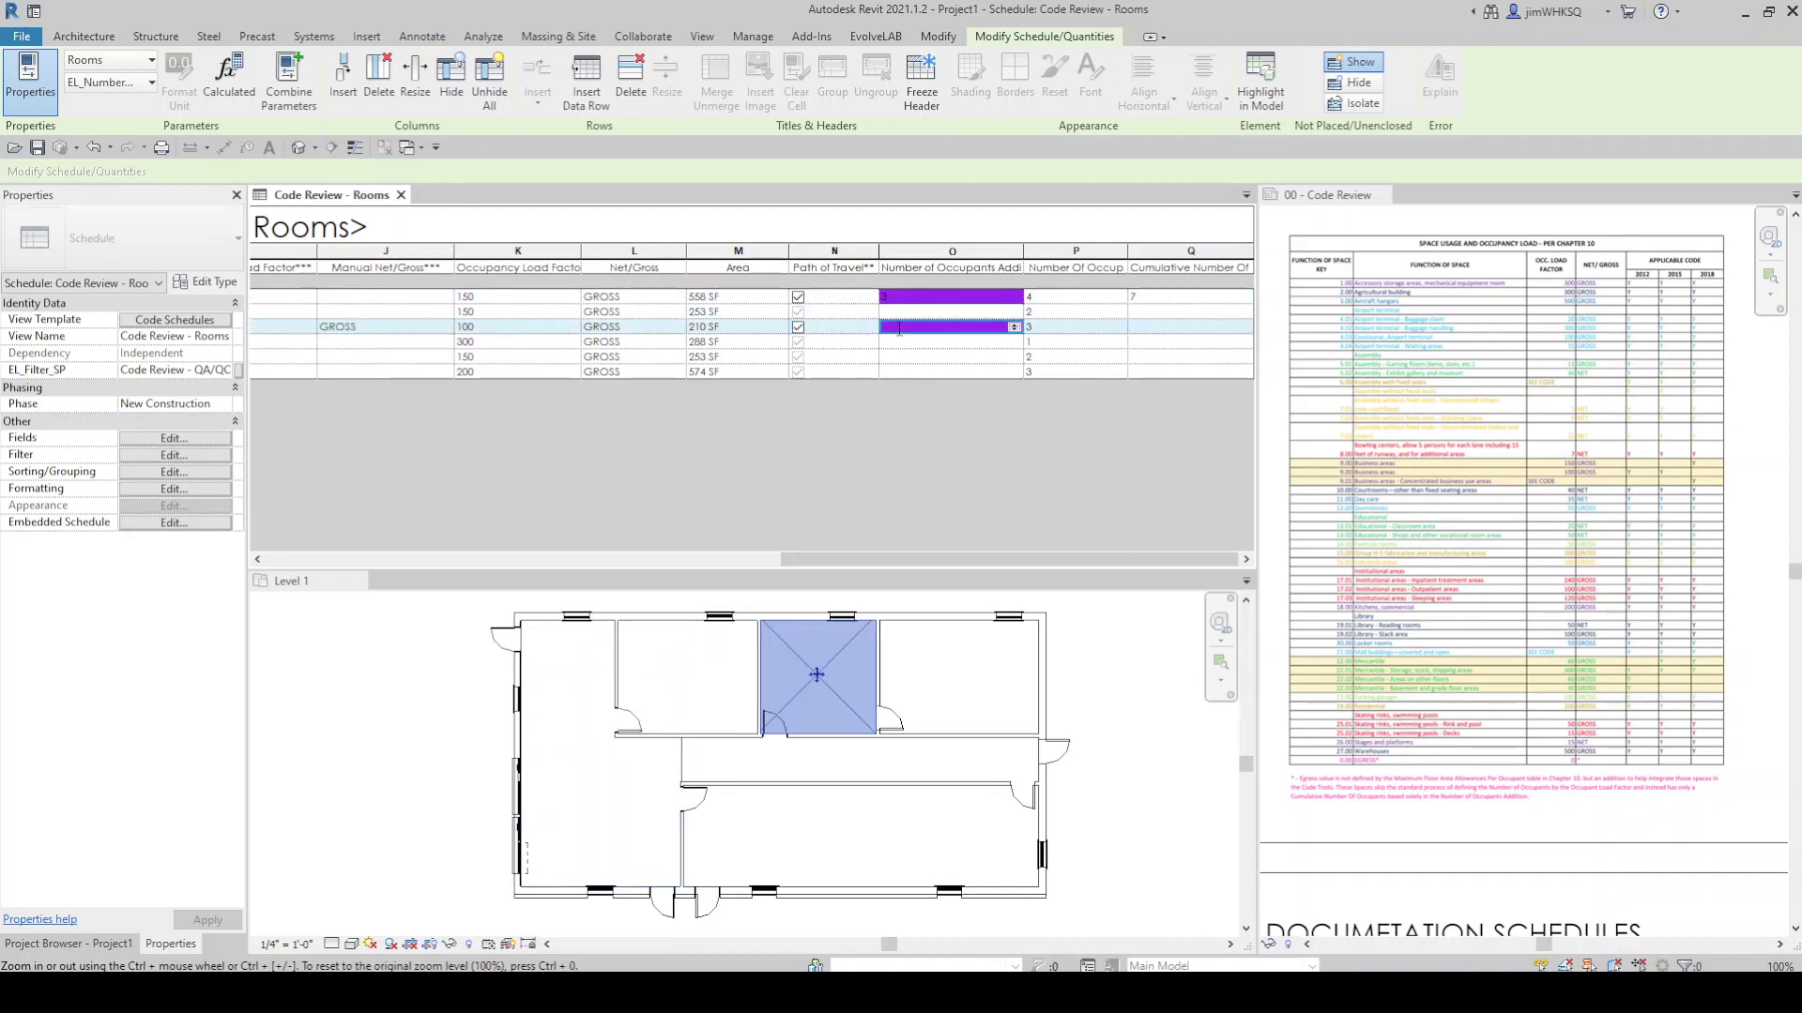
type("1")
key("Return")
- Enable Path of Travel for the corridor and set its Number of Occupants Addition to 3
left_click(799, 358)
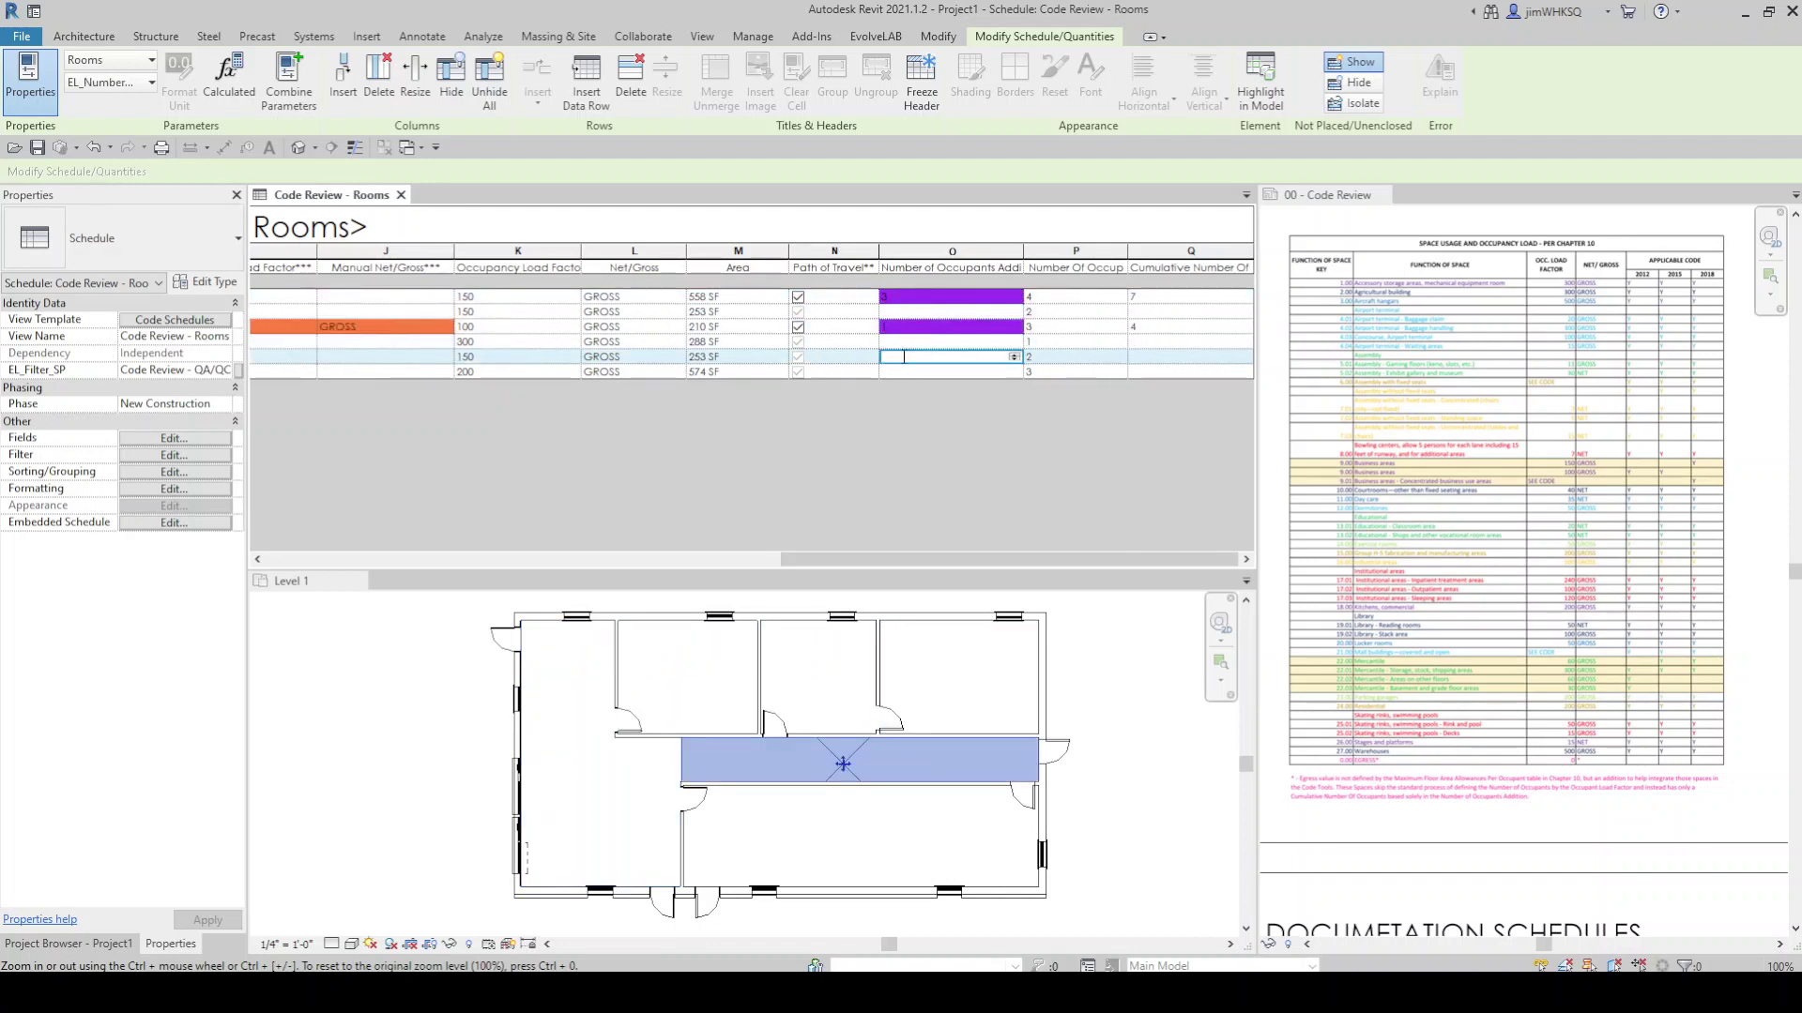
left_click(798, 358)
left_click(910, 357)
type("3")
left_click(908, 373)
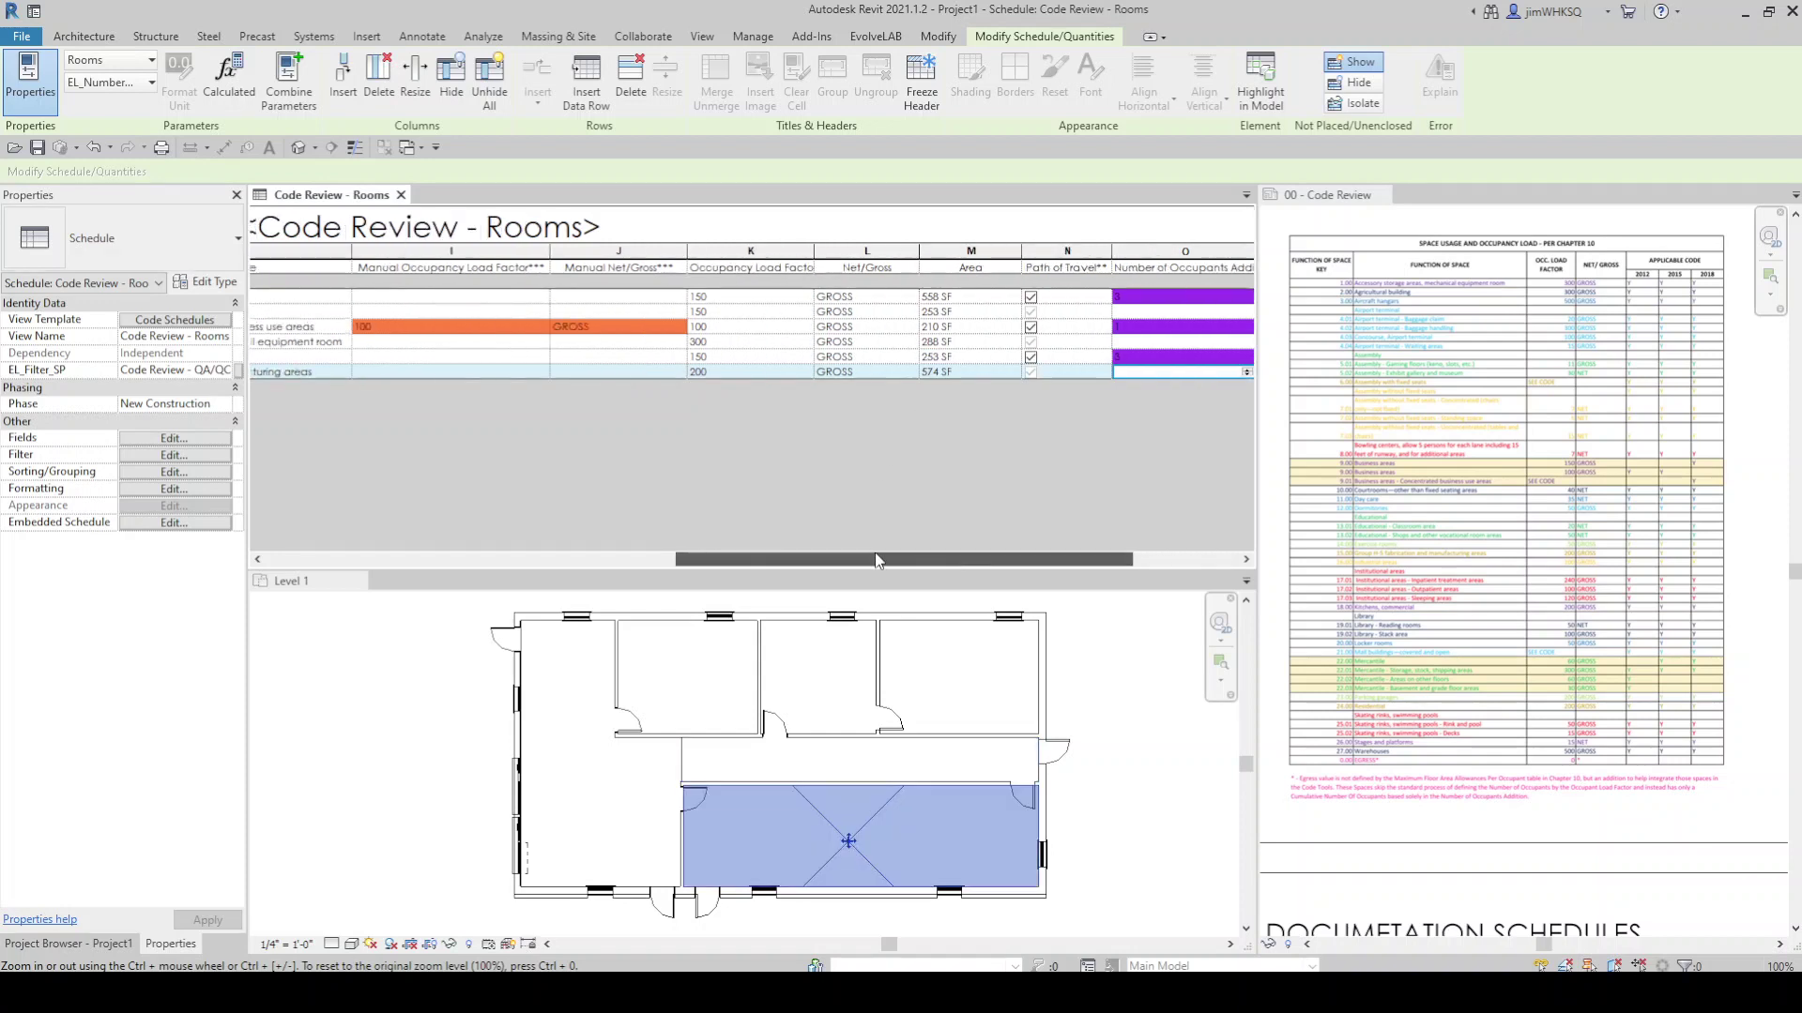
- Open the Code Review - Summary - Rooms schedule and combine the tiled views into one tabbed window
left_click_drag(876, 560, 466, 560)
left_click(105, 943)
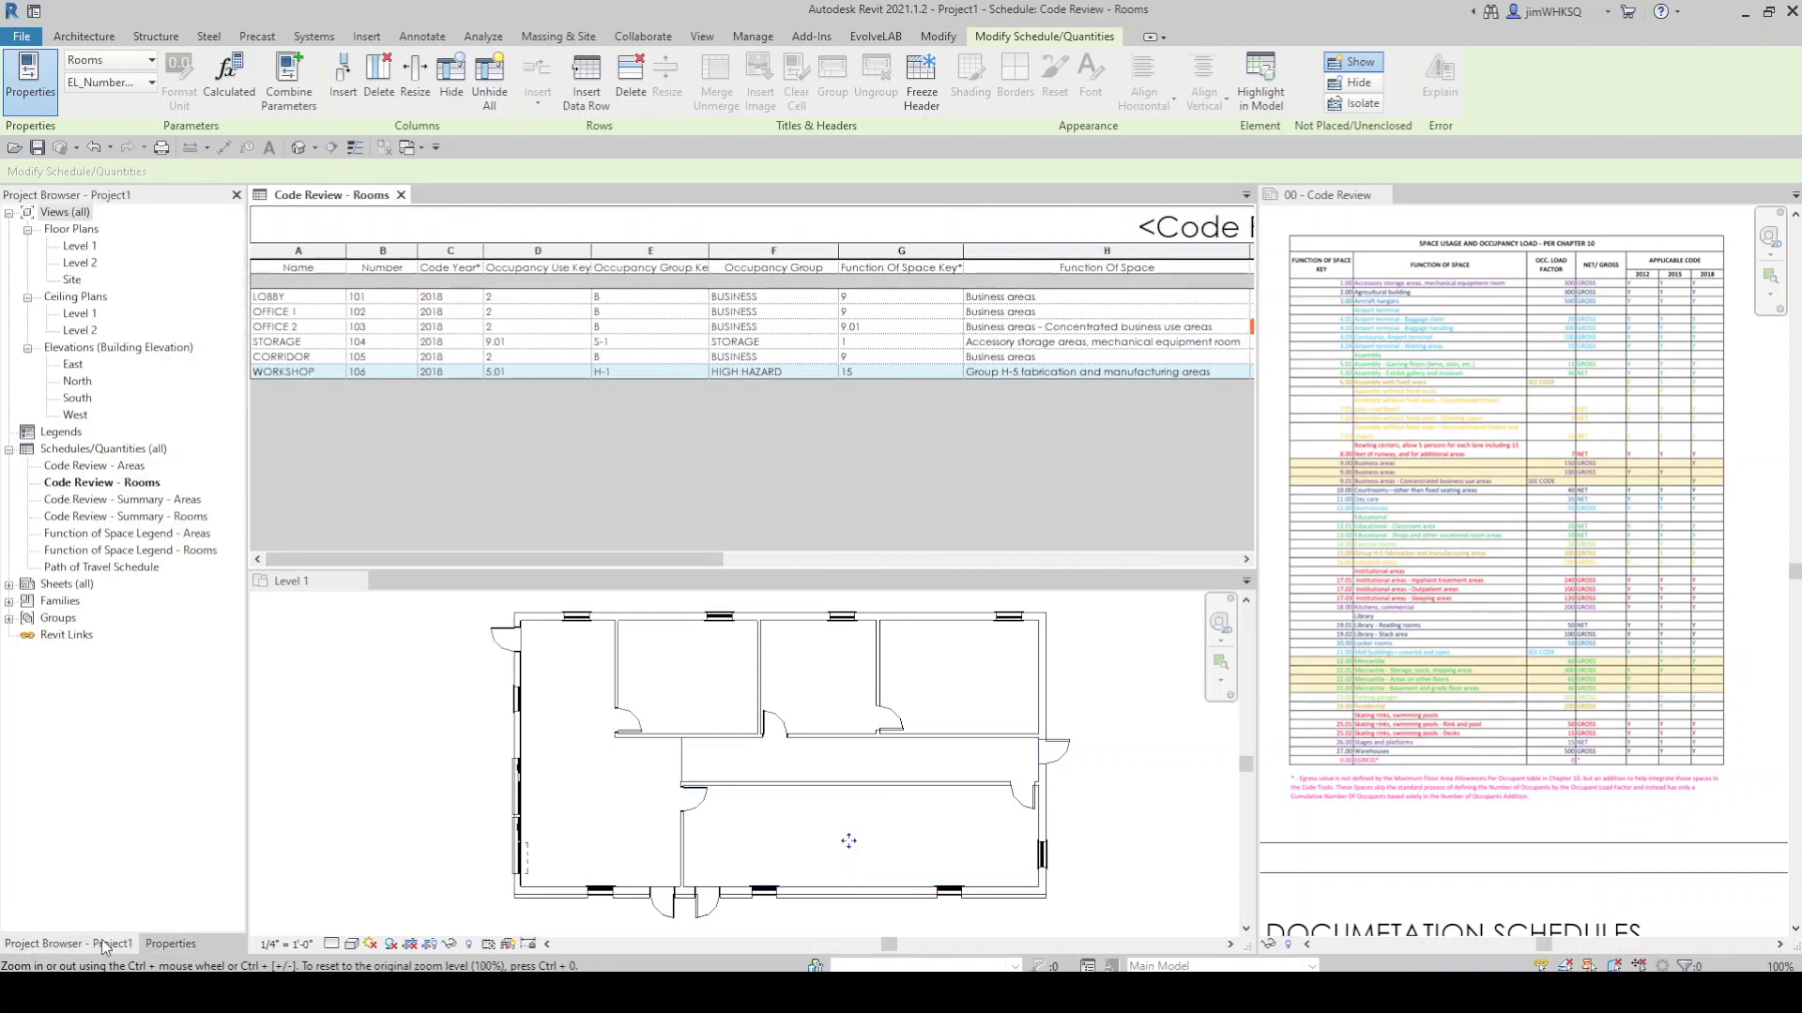
double_click(127, 516)
left_click(702, 35)
left_click(1529, 93)
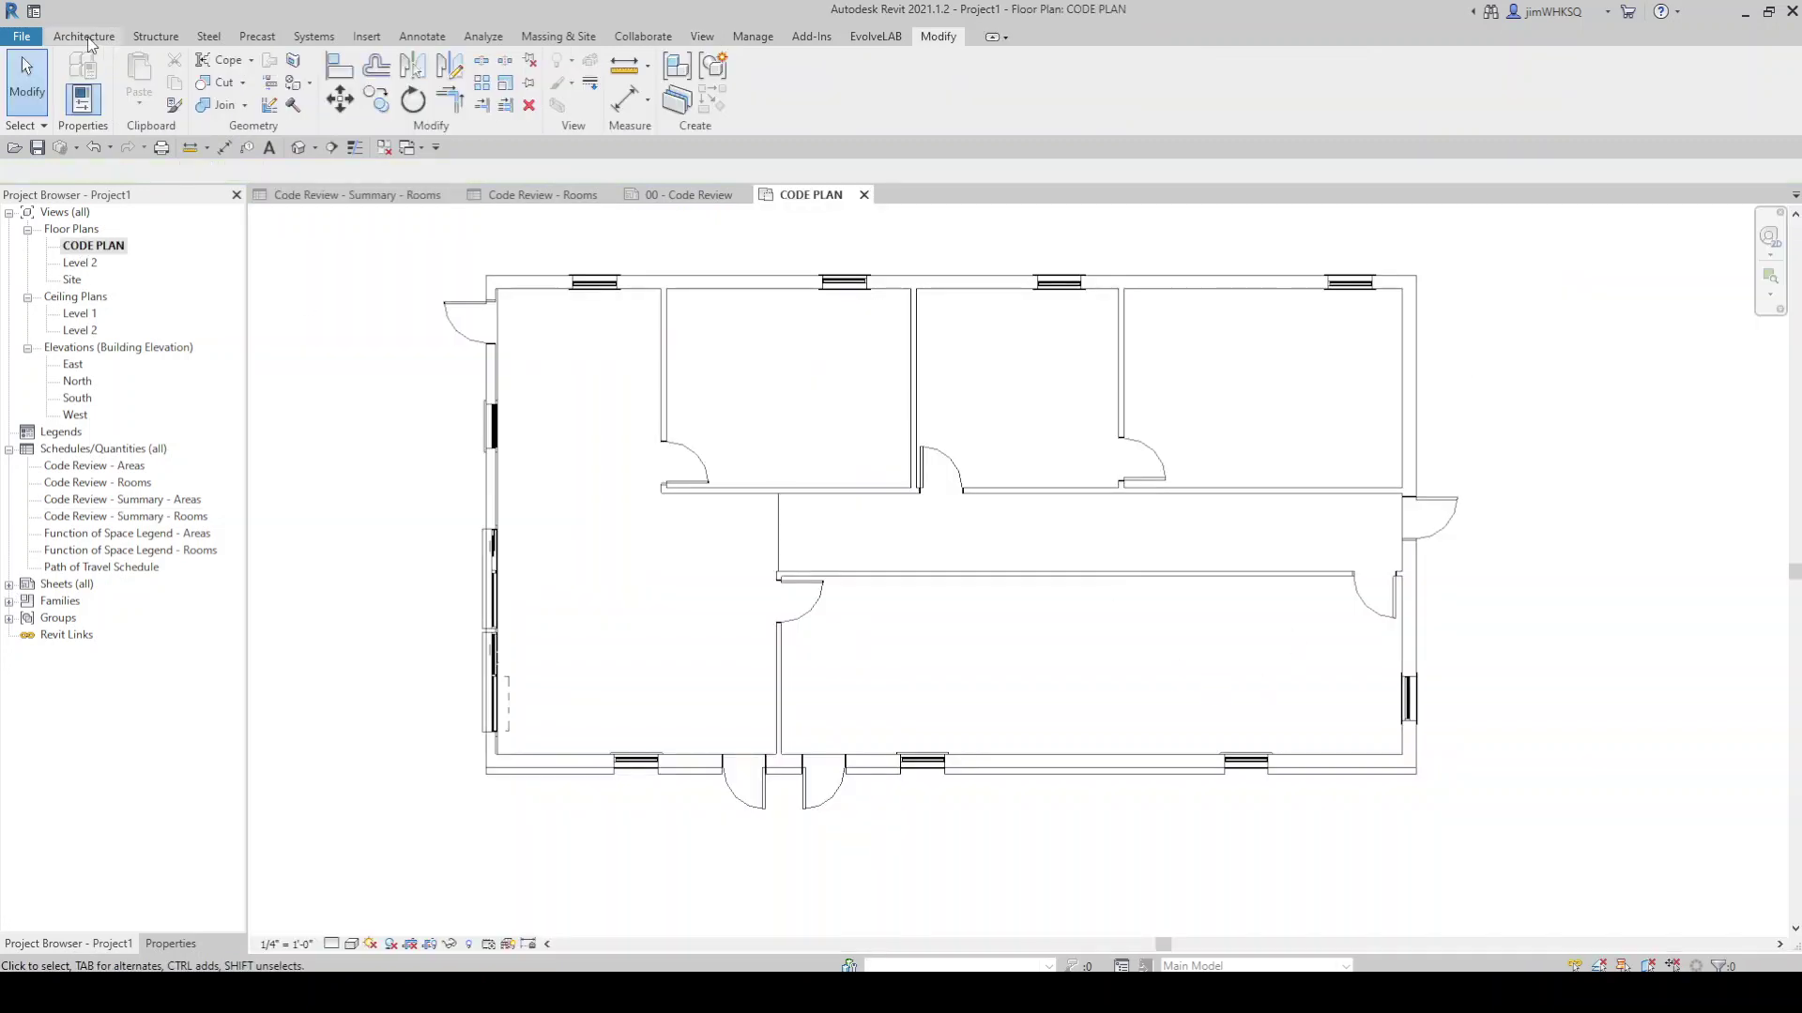
- Tag the lobby, both offices, the storage room and the workshop on the CODE PLAN with the Life Safety Code - Cumulative Tag
left_click(87, 37)
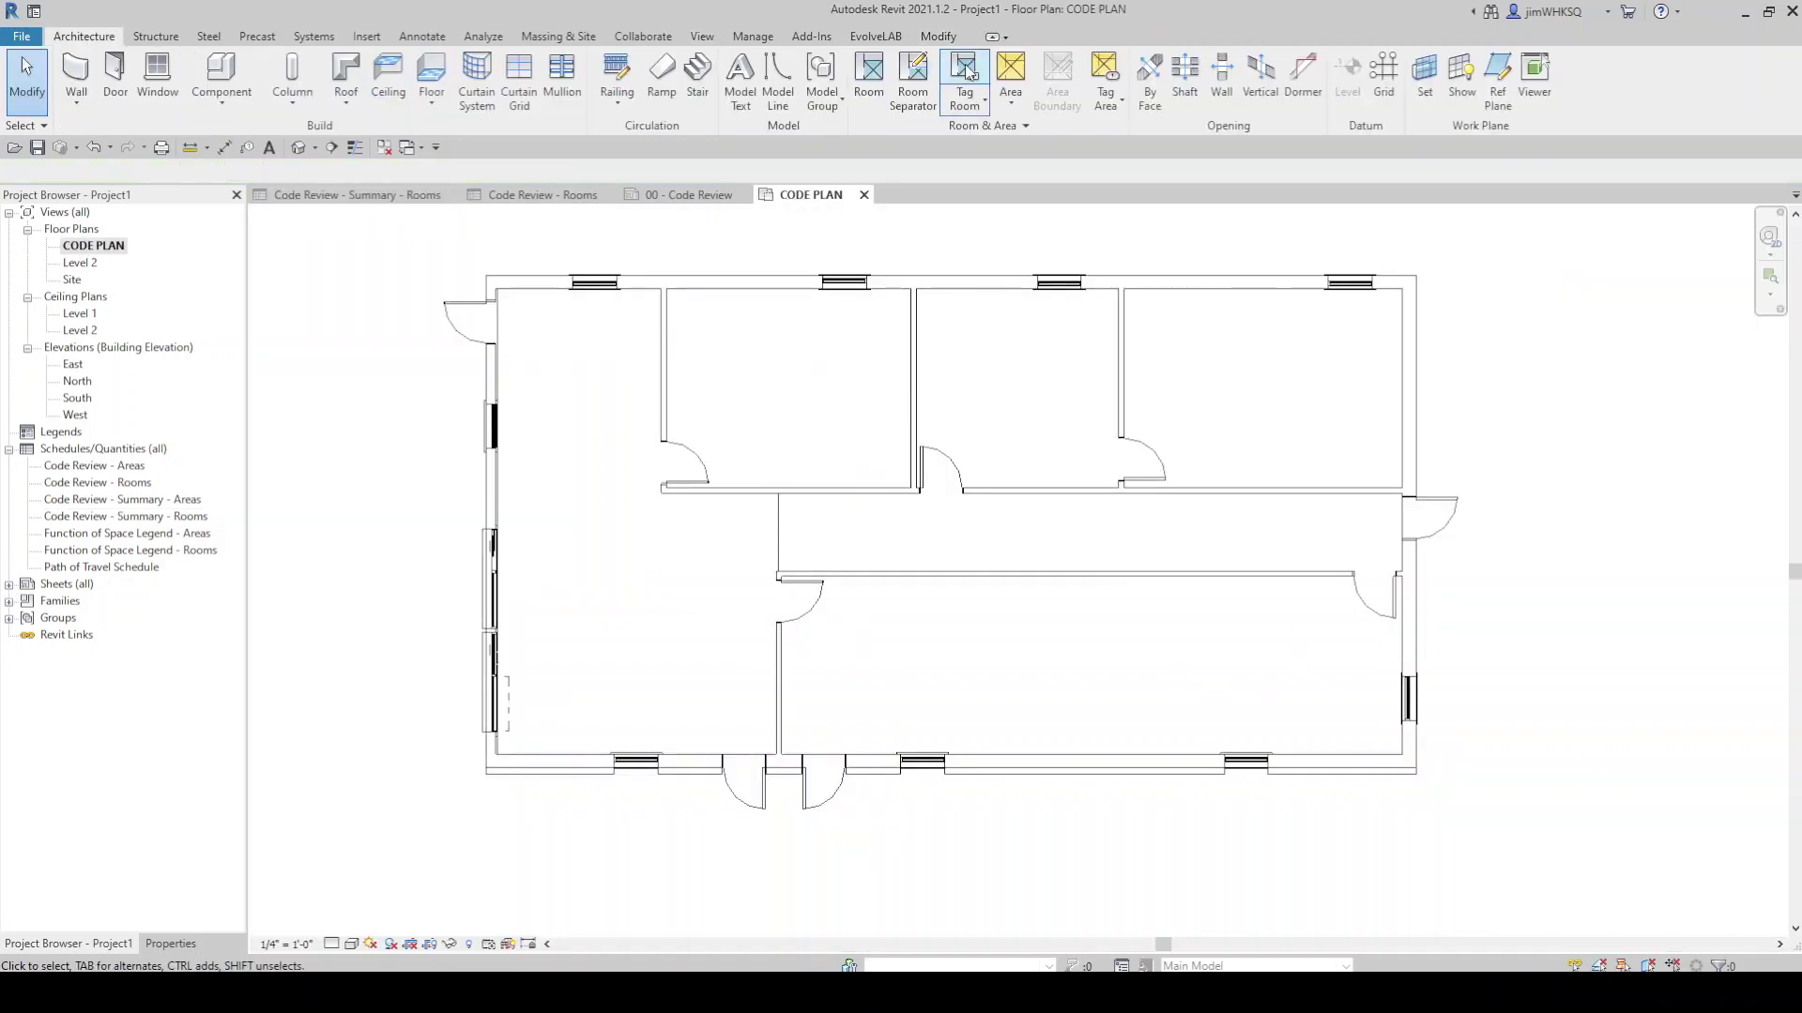
left_click(863, 117)
left_click(170, 942)
left_click(141, 240)
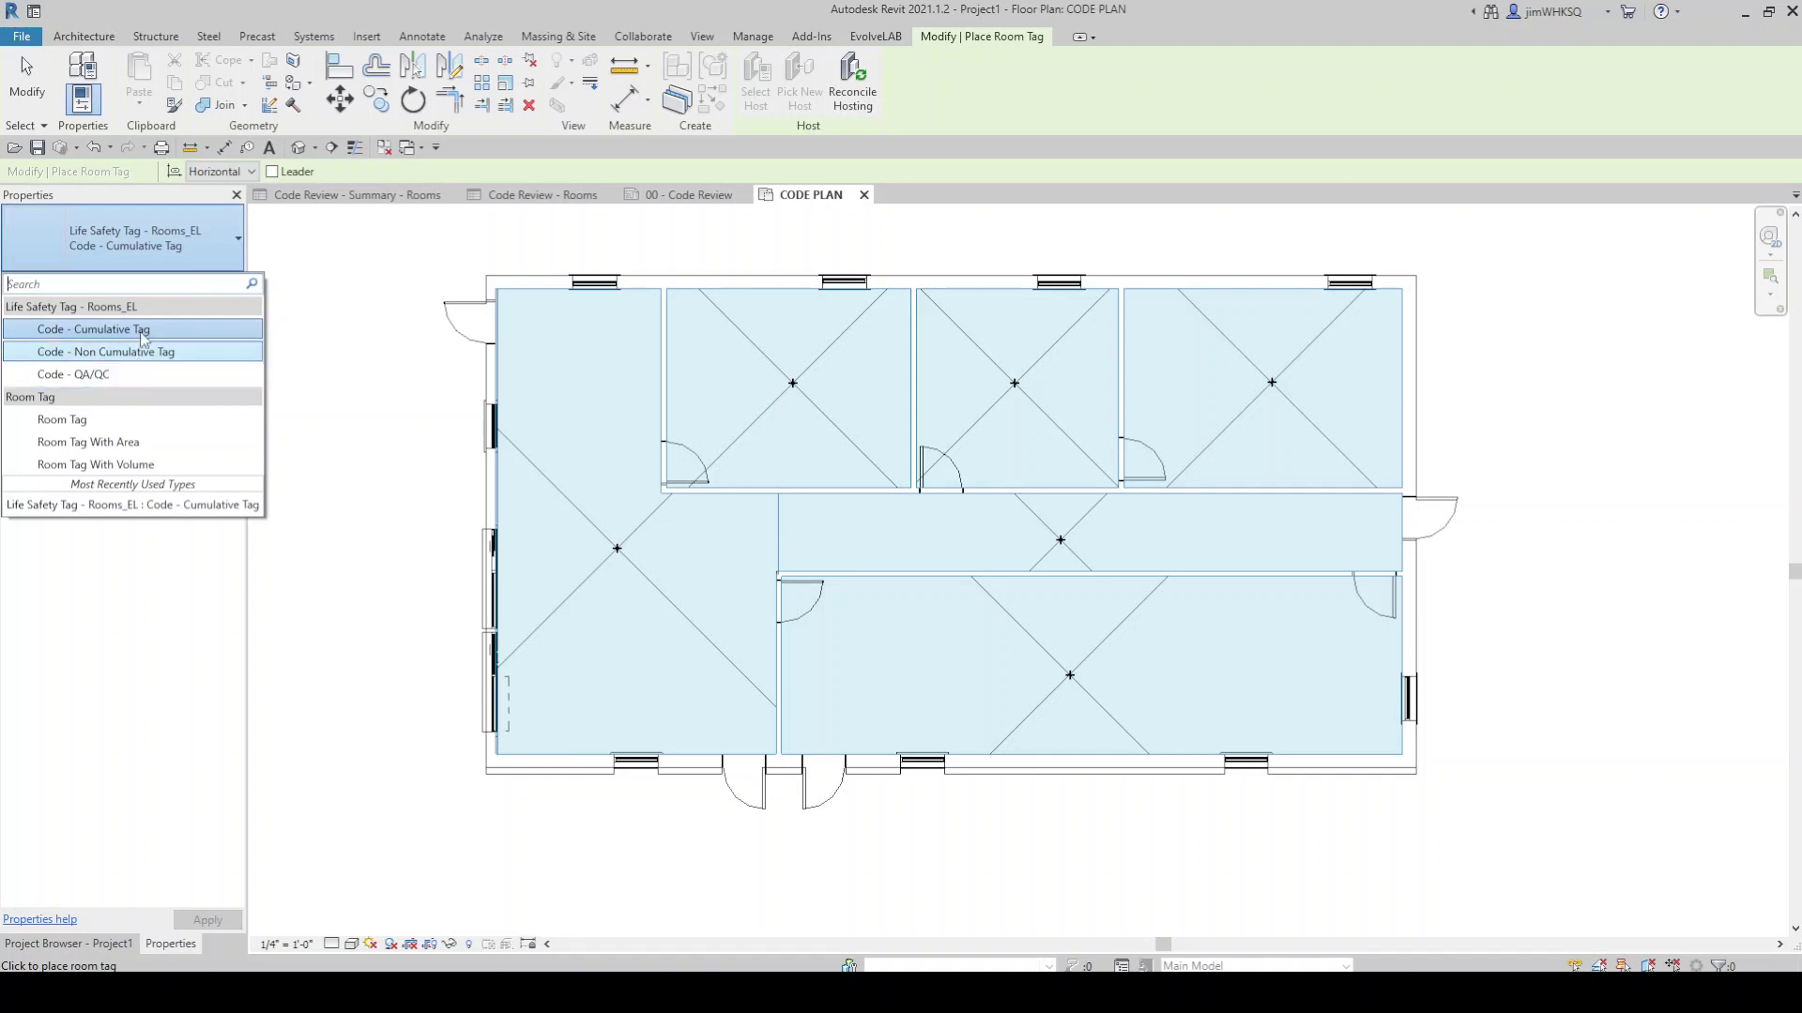
left_click(136, 336)
left_click(674, 522)
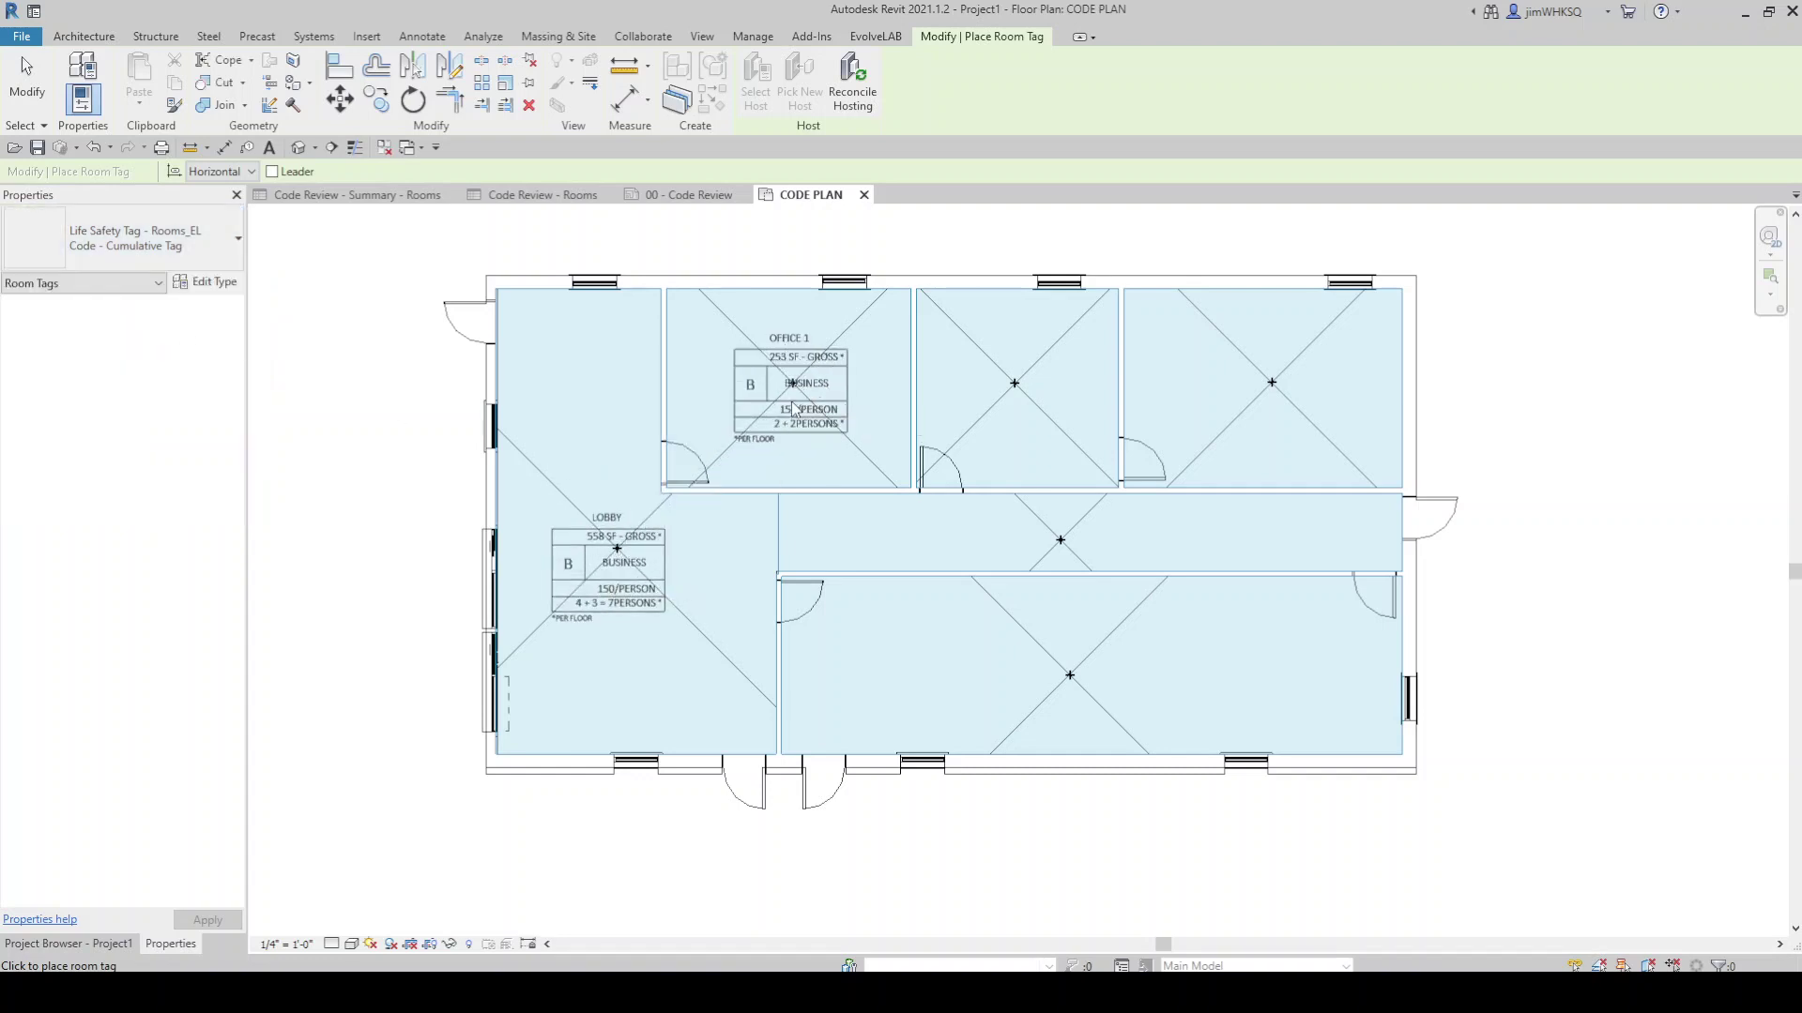
left_click(1020, 401)
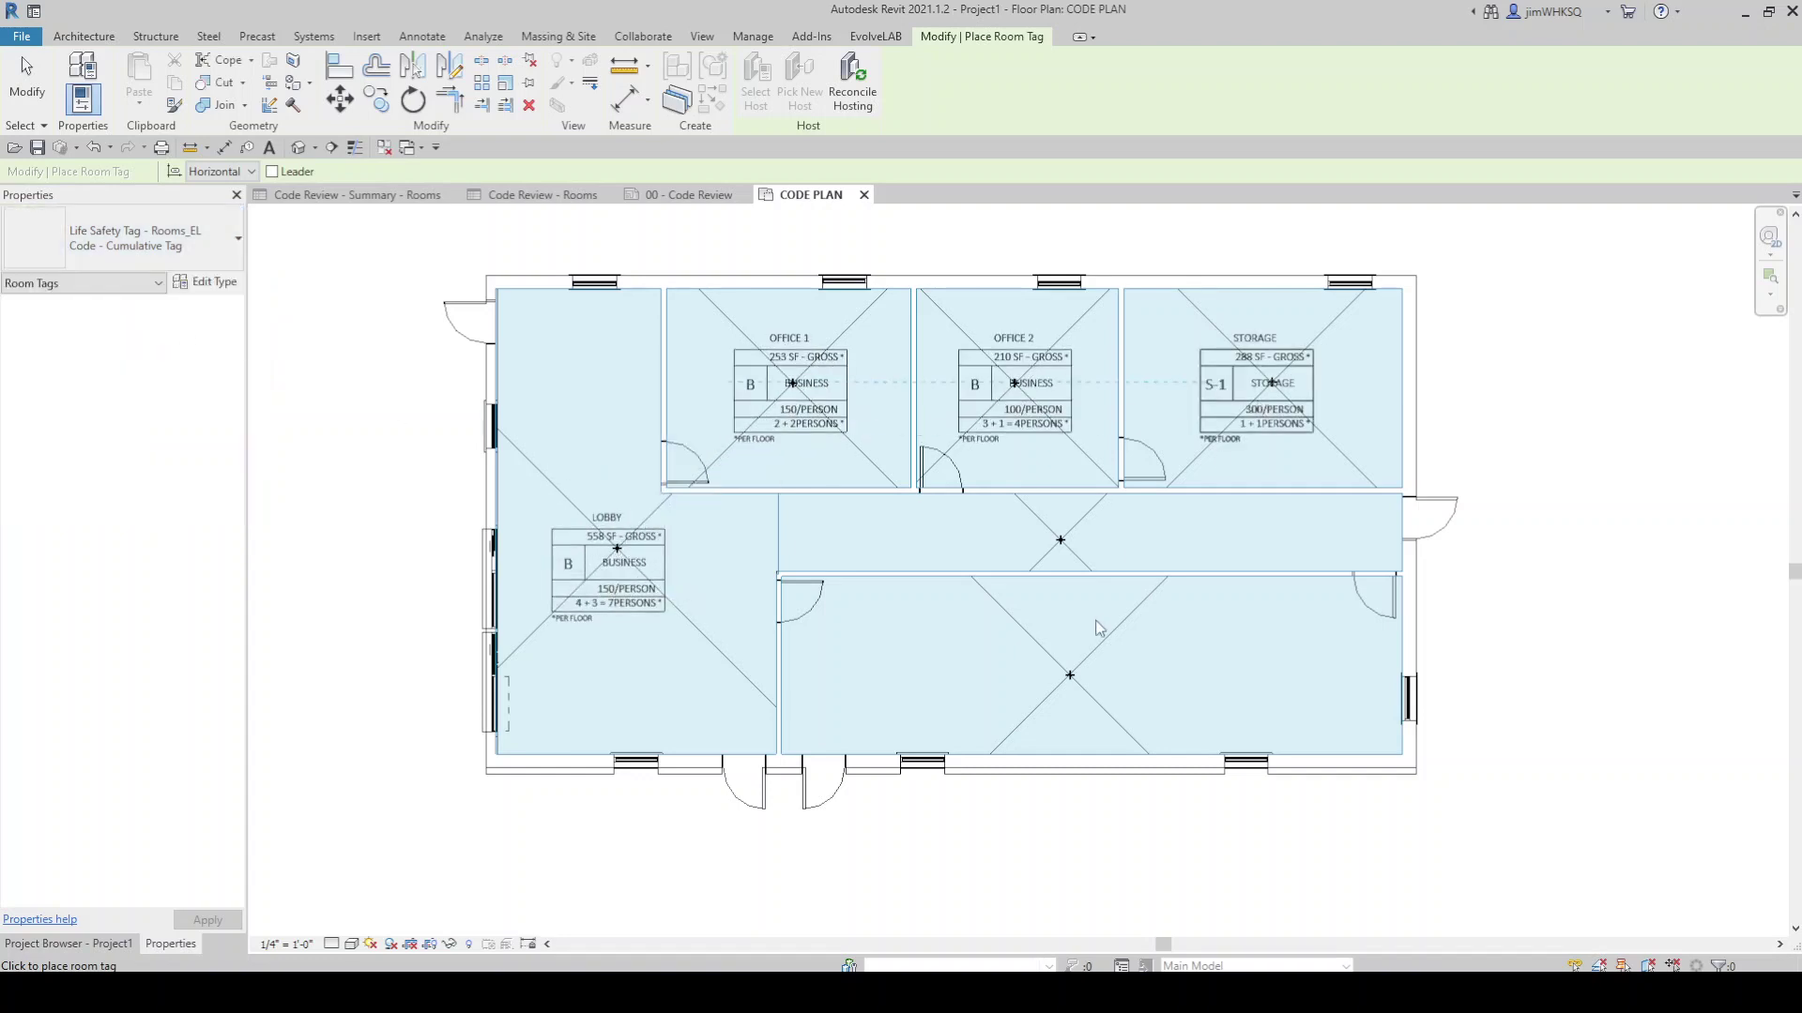
left_click(1065, 668)
- Tag the corridor using a leader, with its cumulative tag placed outside the building beside the exterior wall
left_click(272, 172)
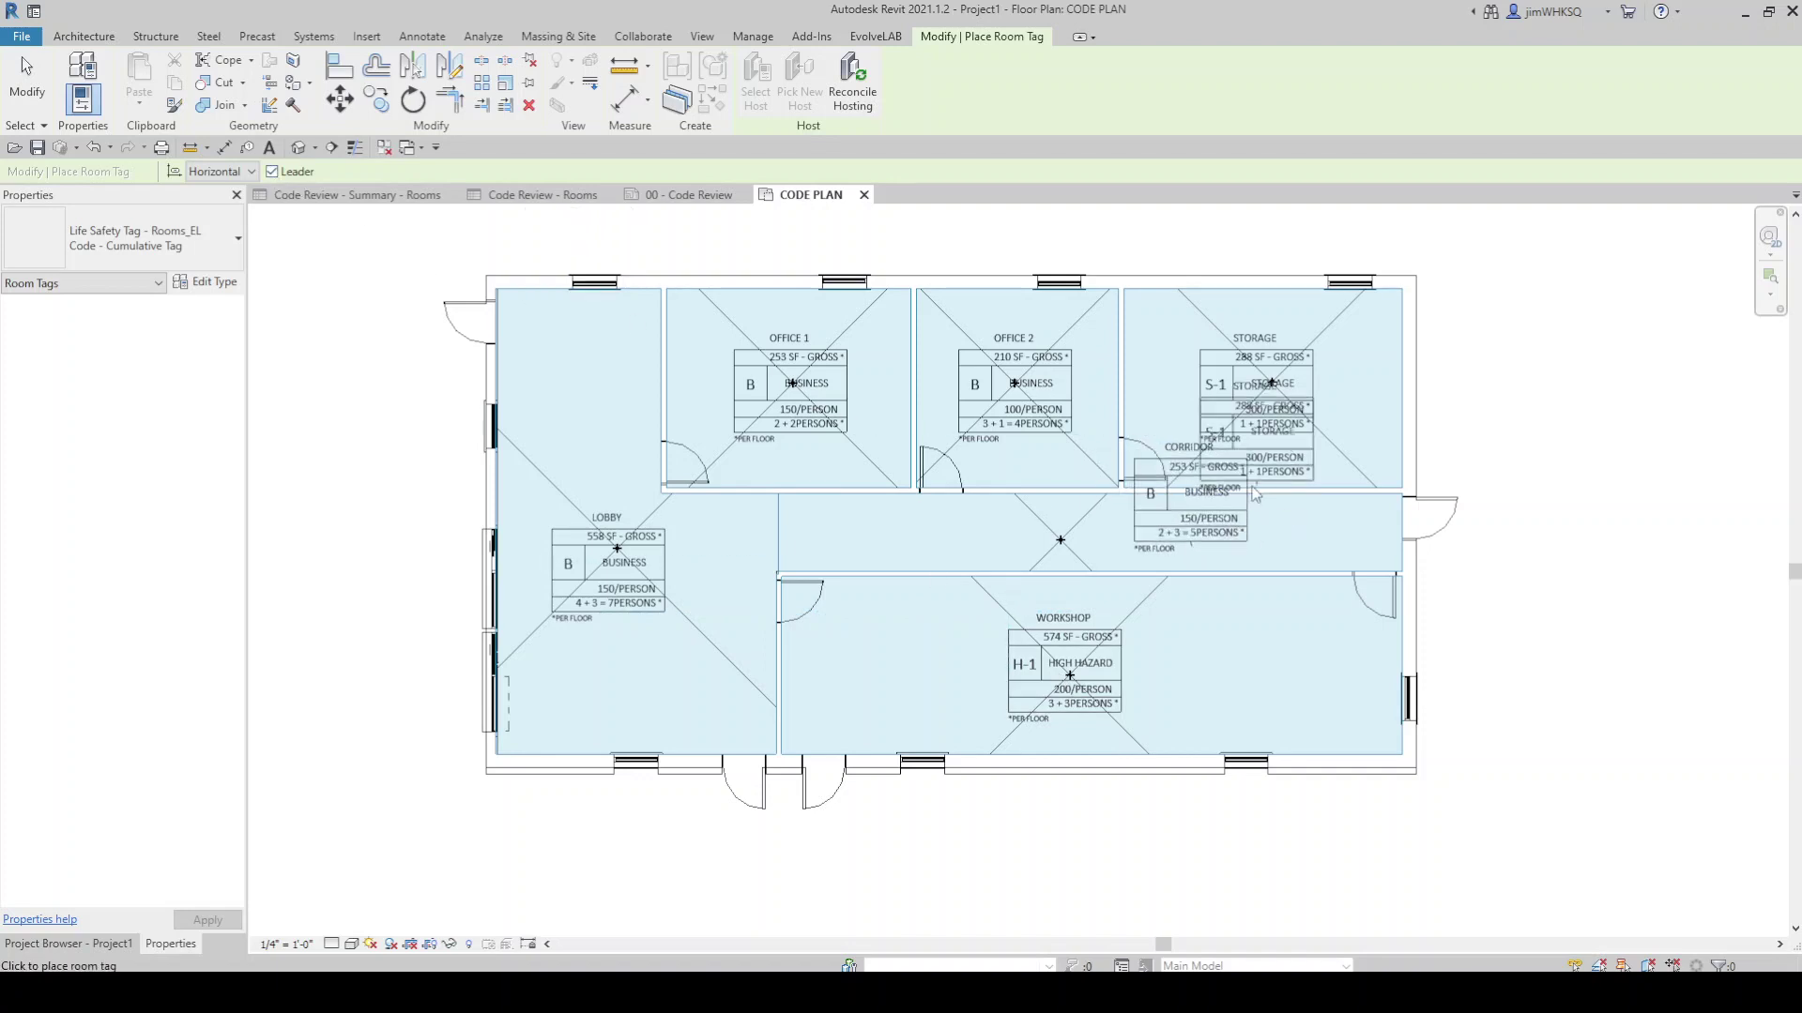
key("Escape")
key("Escape")
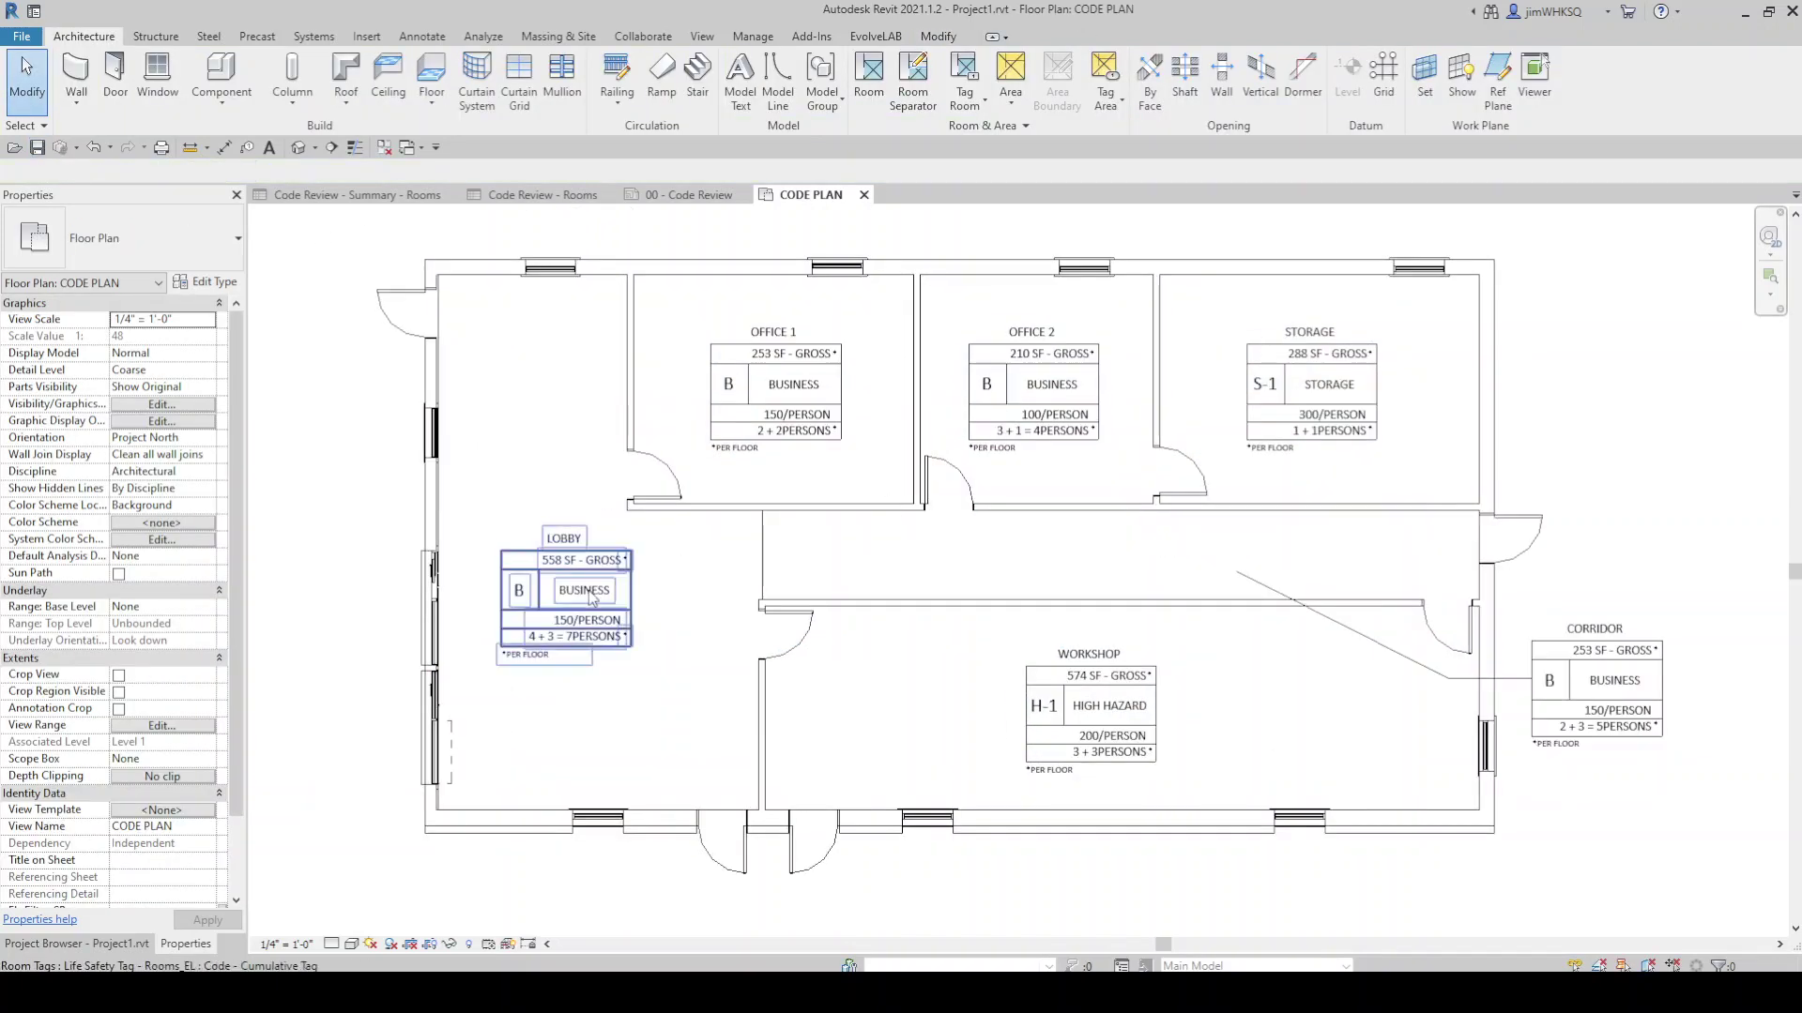
- Change the lobby tag's type to Code - Non Cumulative Tag
left_click(591, 599)
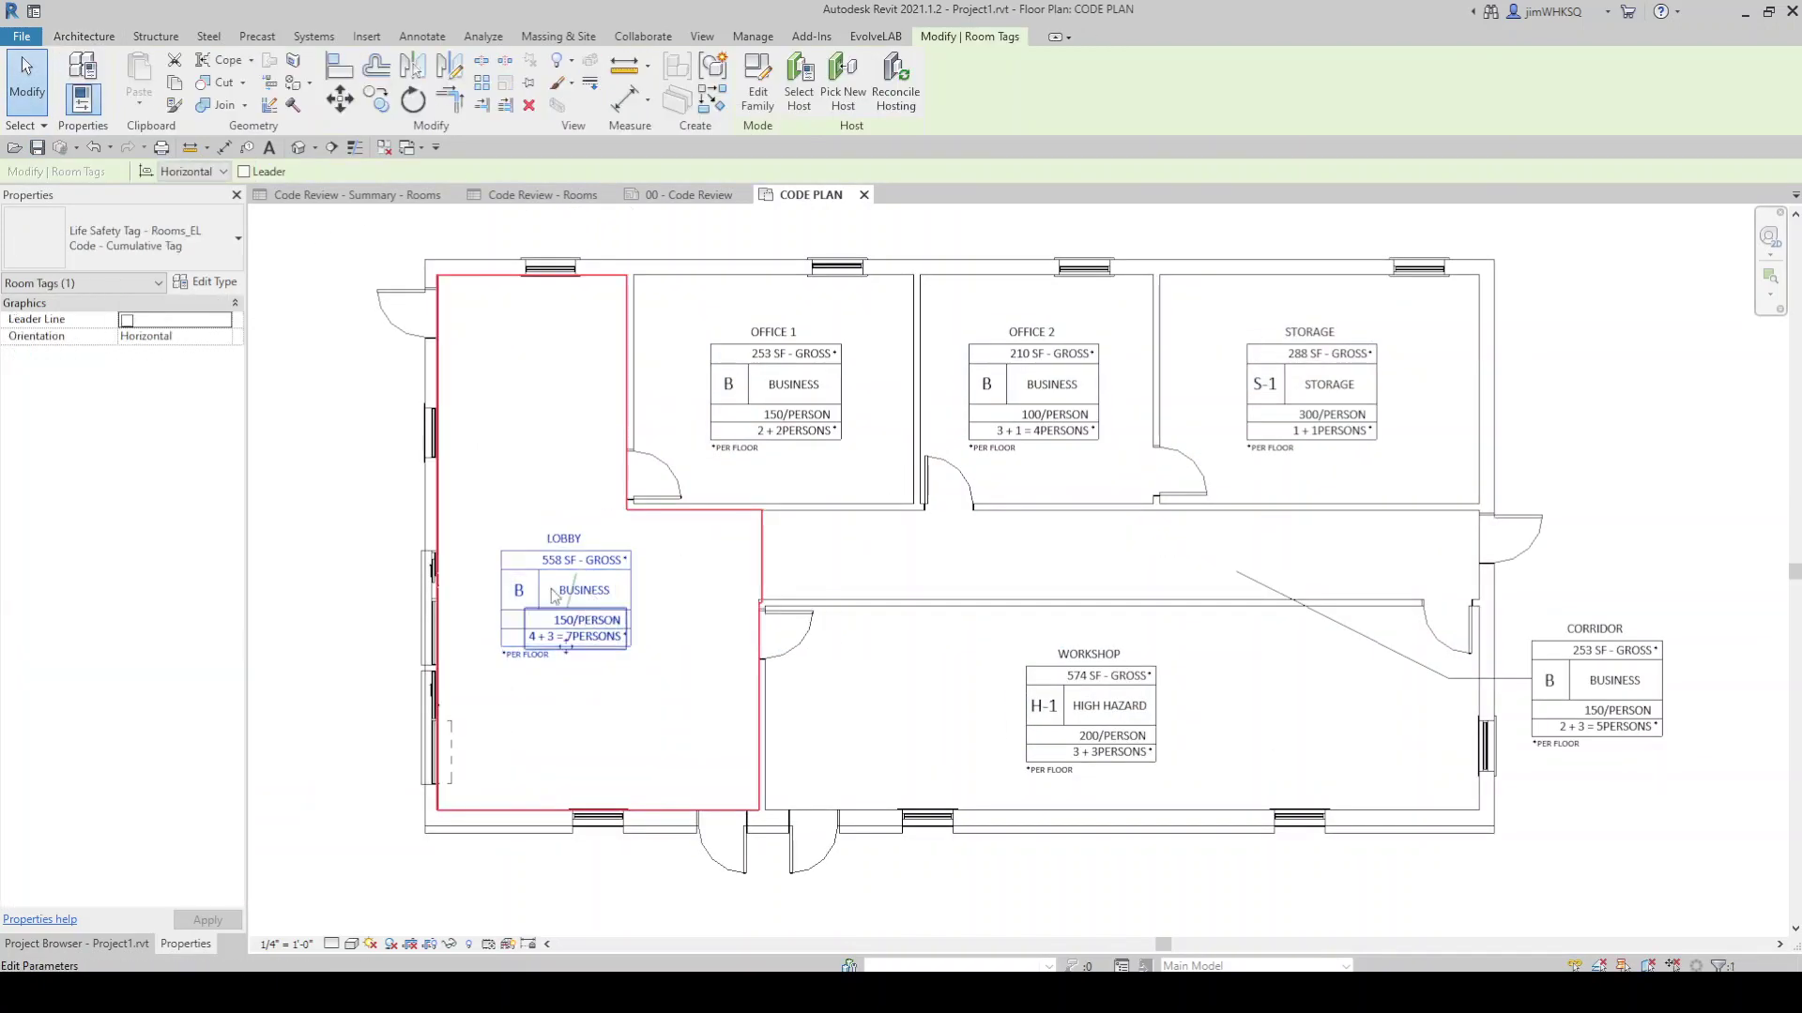
left_click(195, 240)
left_click(122, 334)
key("Escape")
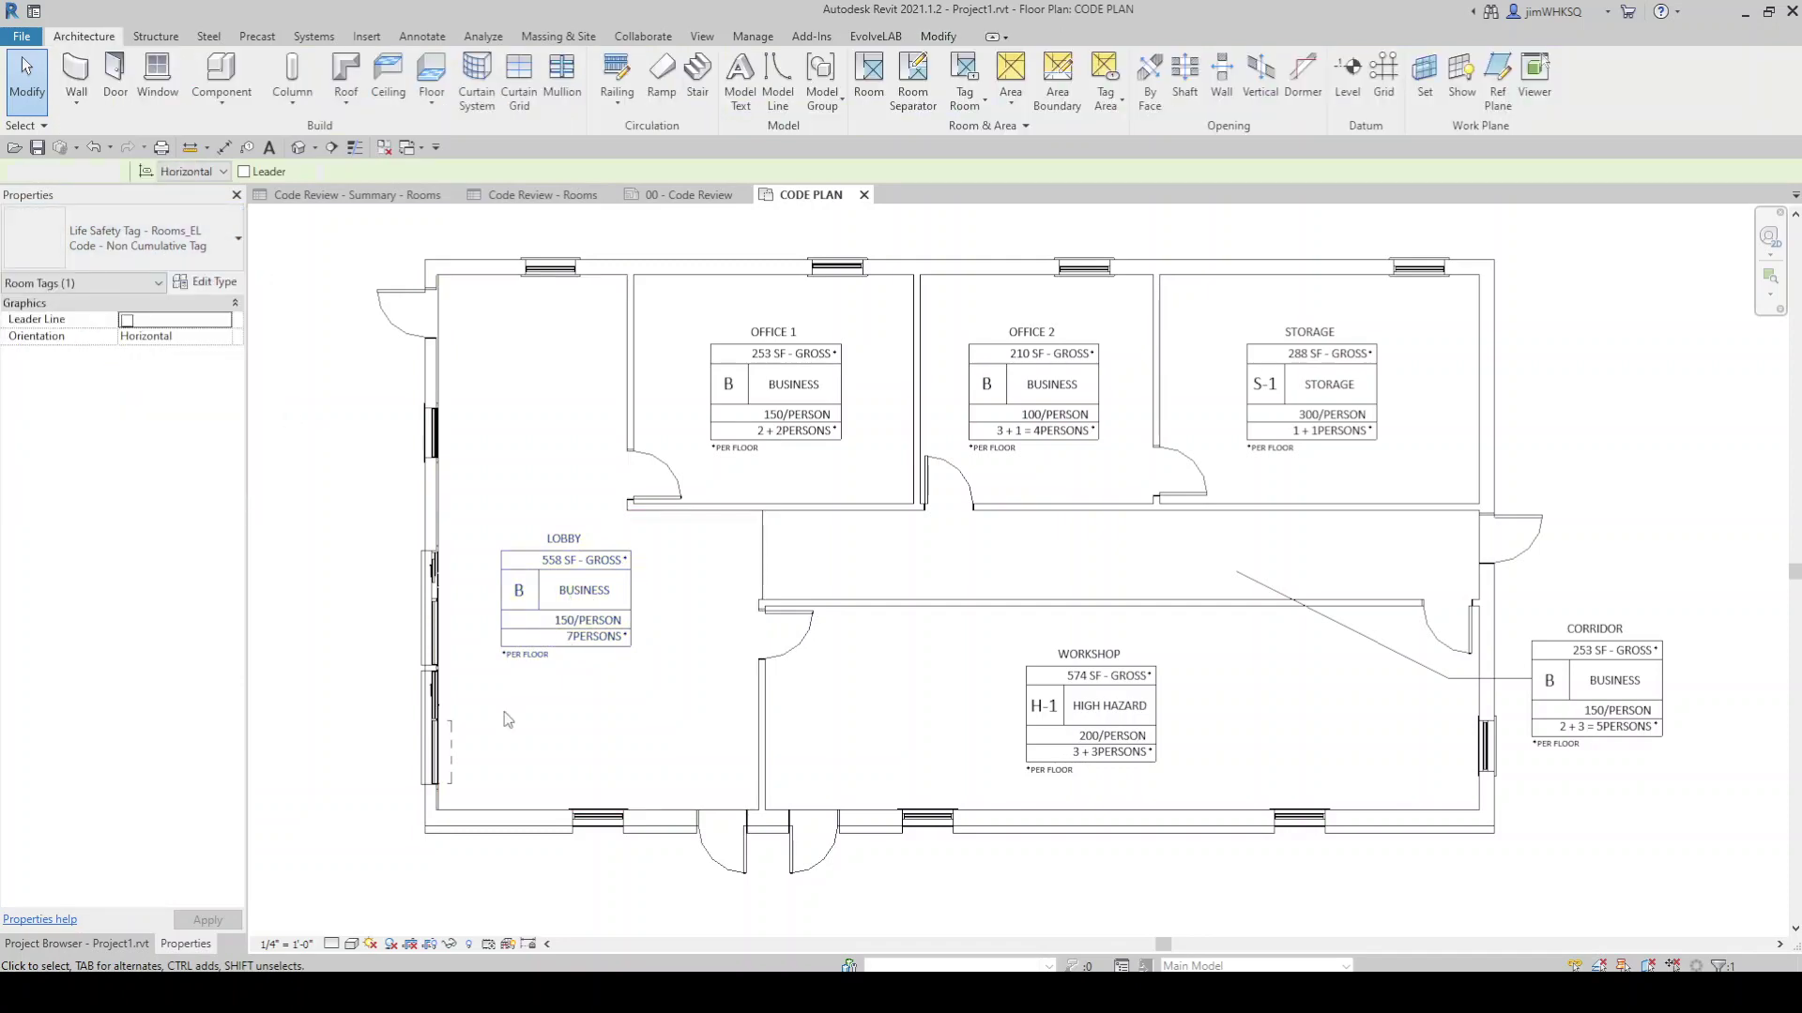
- Compare the lobby tag's types by switching it to Code - Cumulative Tag and back to Code - Non Cumulative Tag
scroll(498, 647, "up", 5)
left_click(663, 448)
left_click(151, 240)
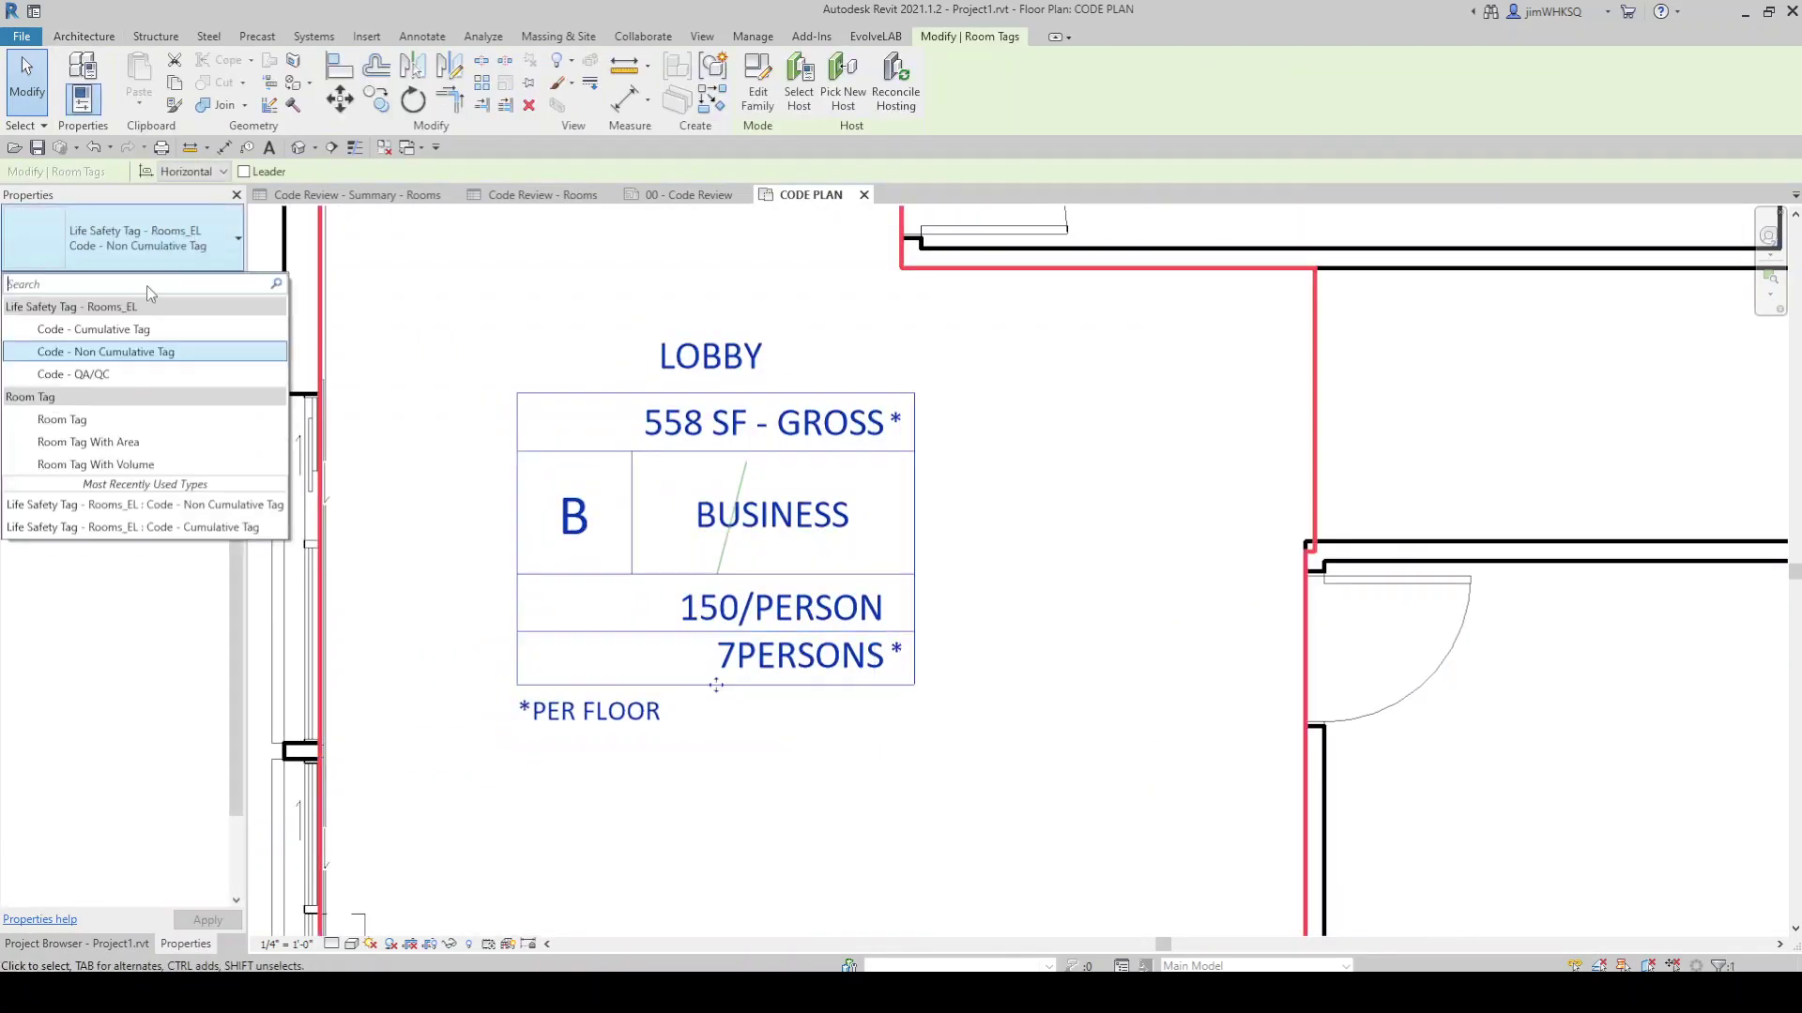
left_click(94, 329)
left_click(155, 234)
left_click(129, 353)
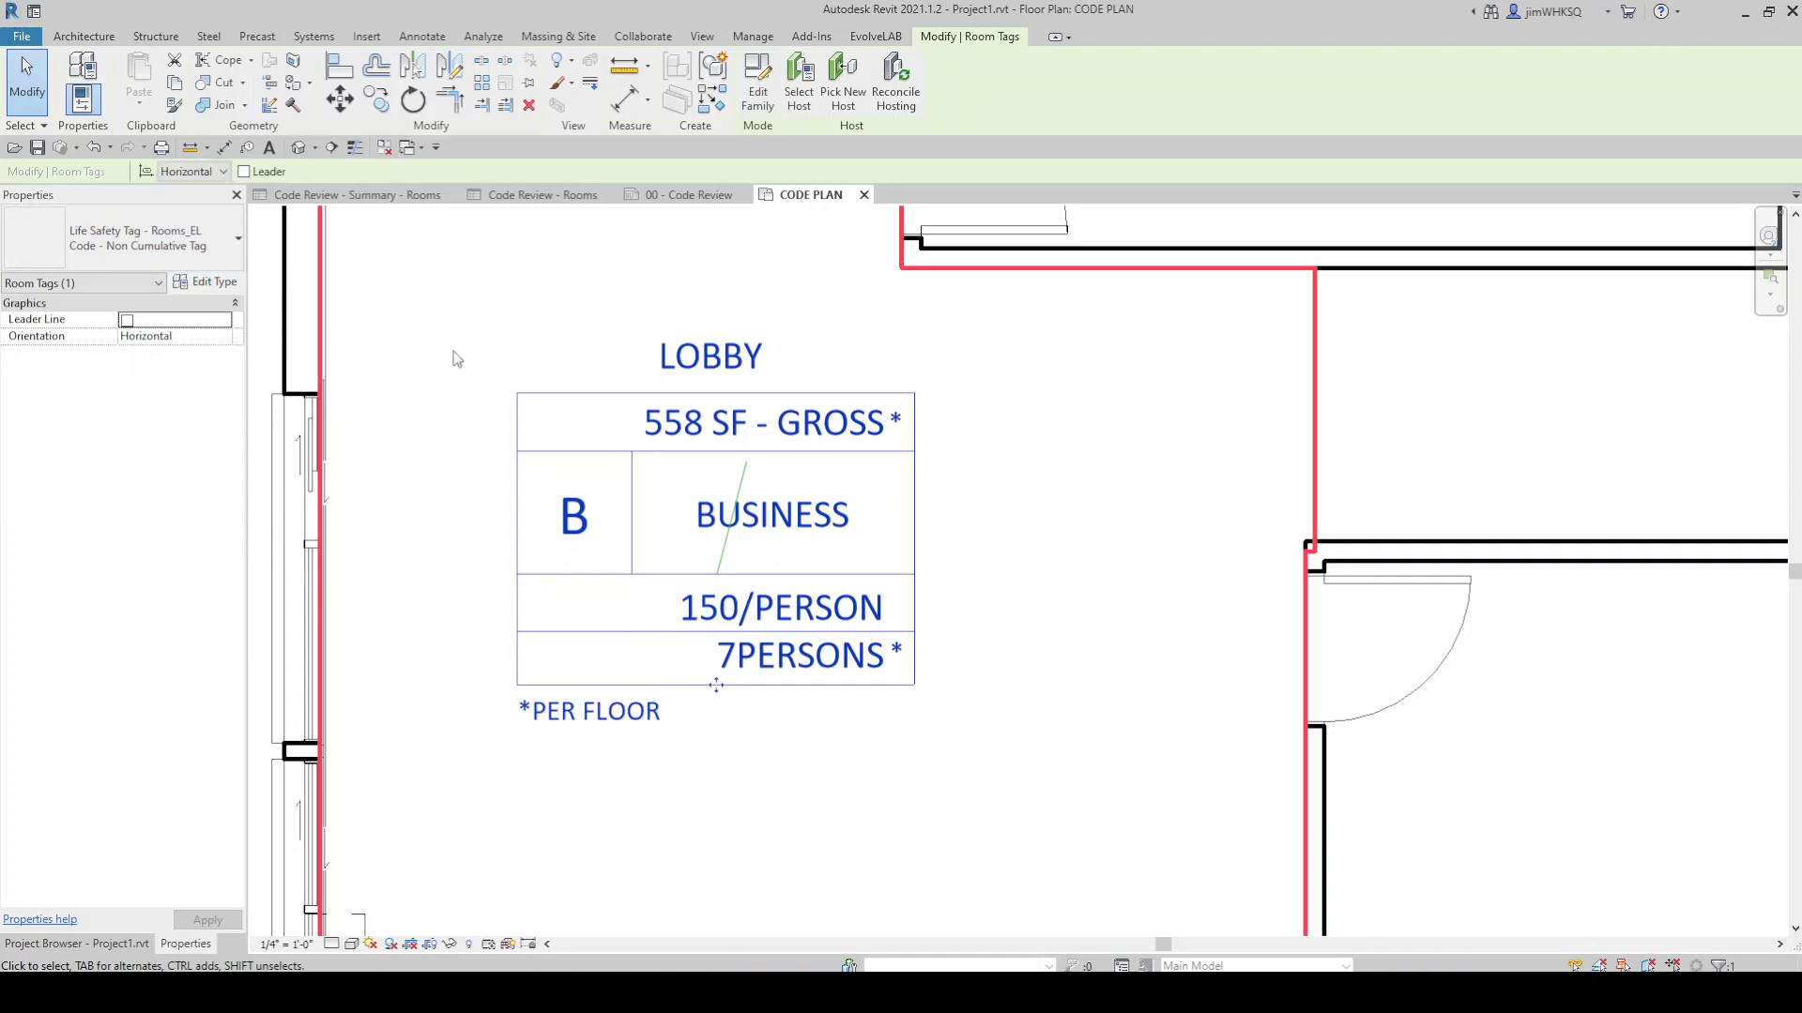
- Change the lobby tag's type to Code - QA/QC and inspect the code data it lists
scroll(713, 563, "down", 5)
left_click(135, 240)
left_click(103, 374)
key("Escape")
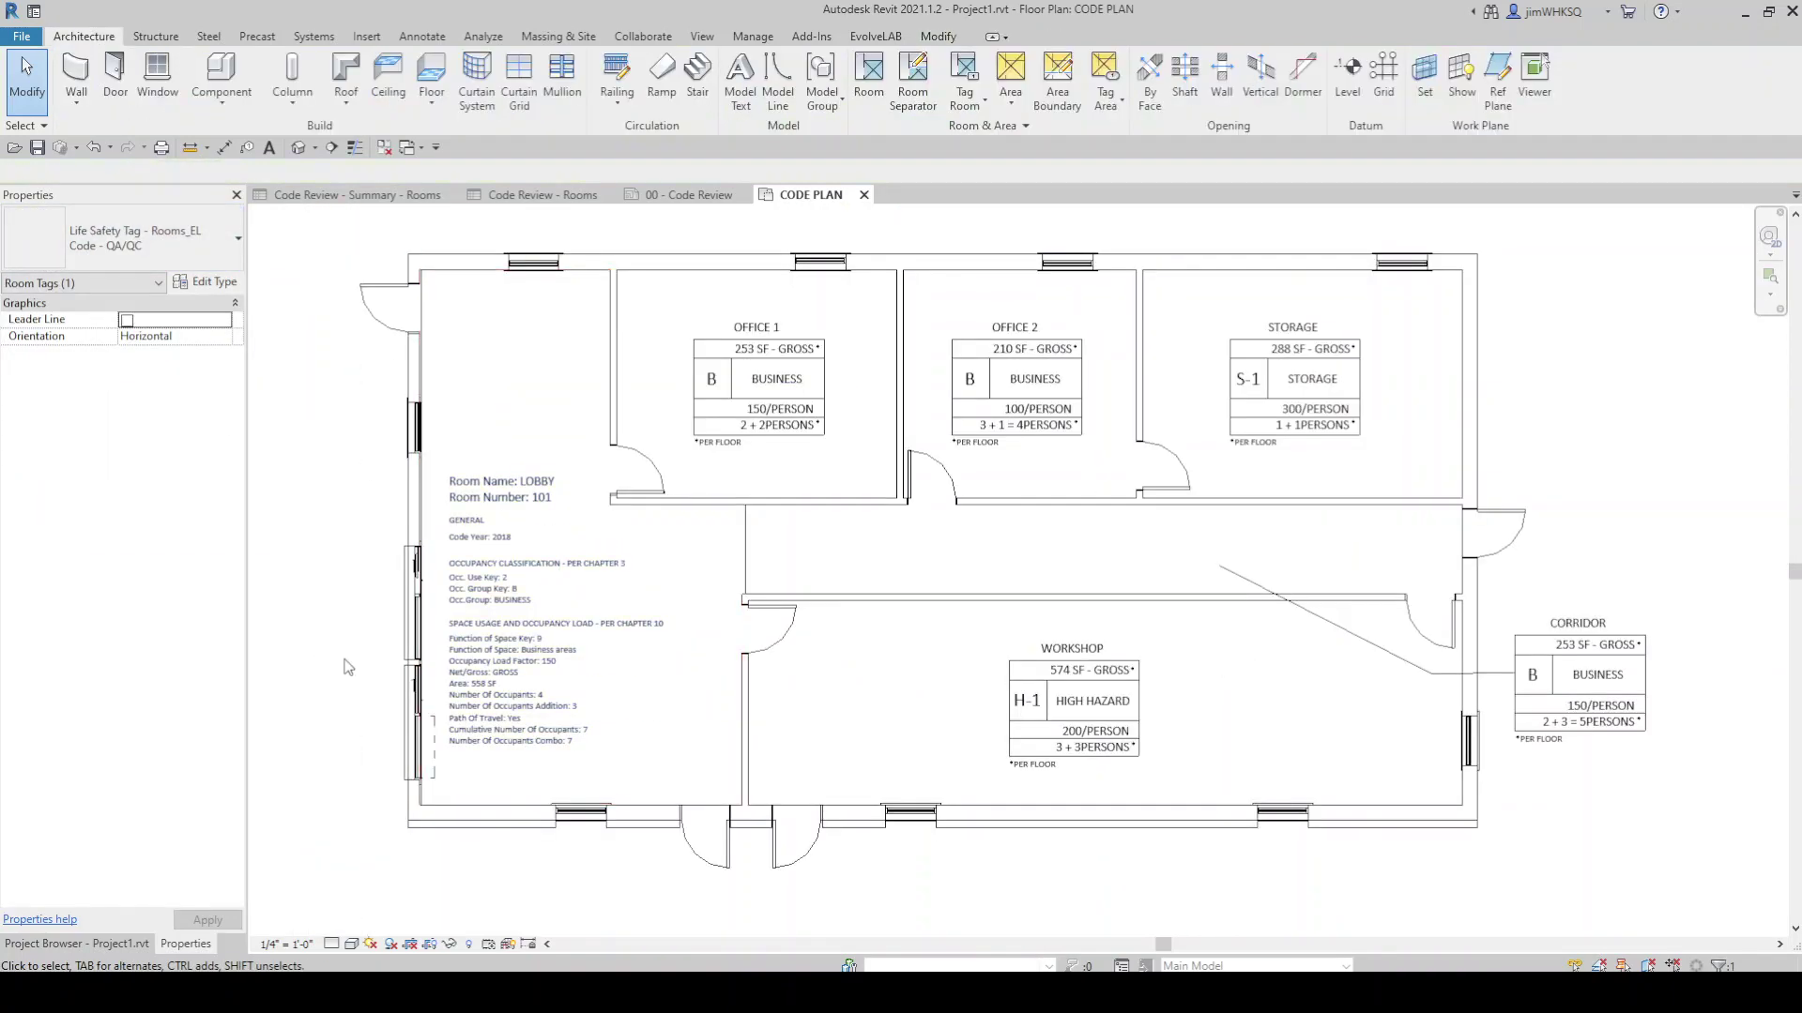
scroll(393, 623, "up", 4)
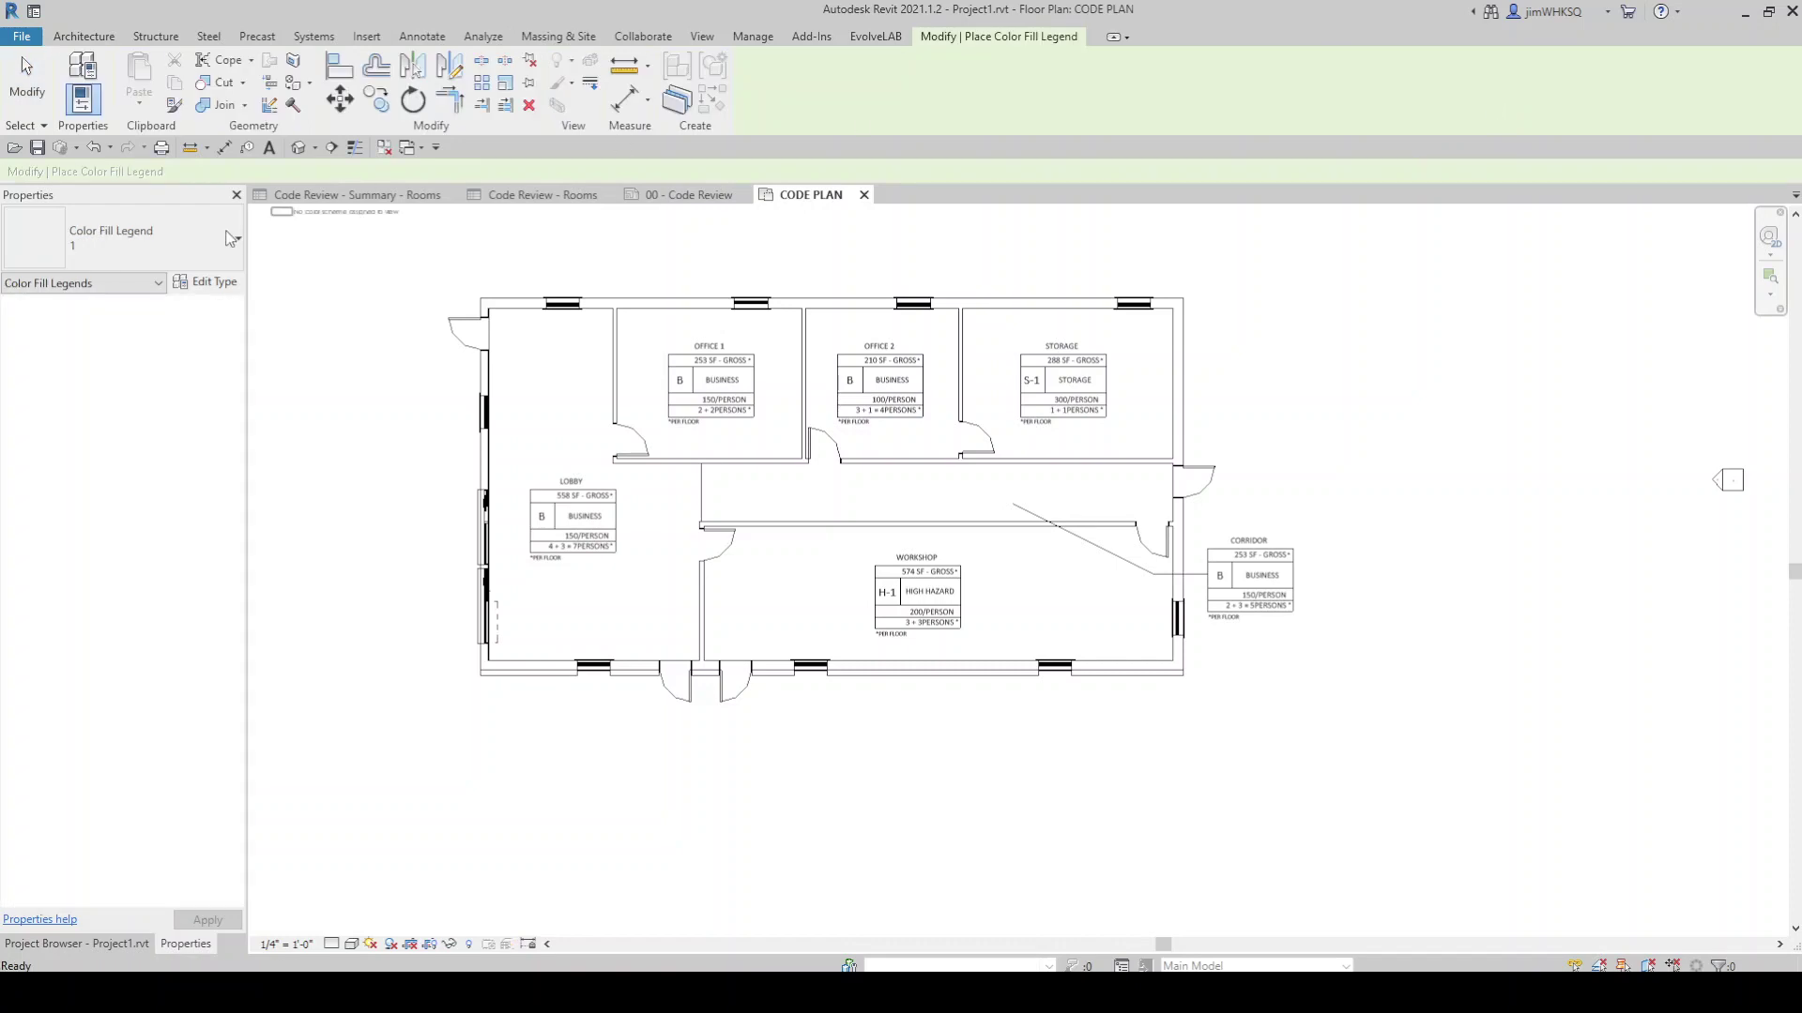
- Place a Legend For Schedule Combo - Calibri_EL color fill legend beside the plan, applying the Function of Space - Rooms color scheme
left_click(191, 239)
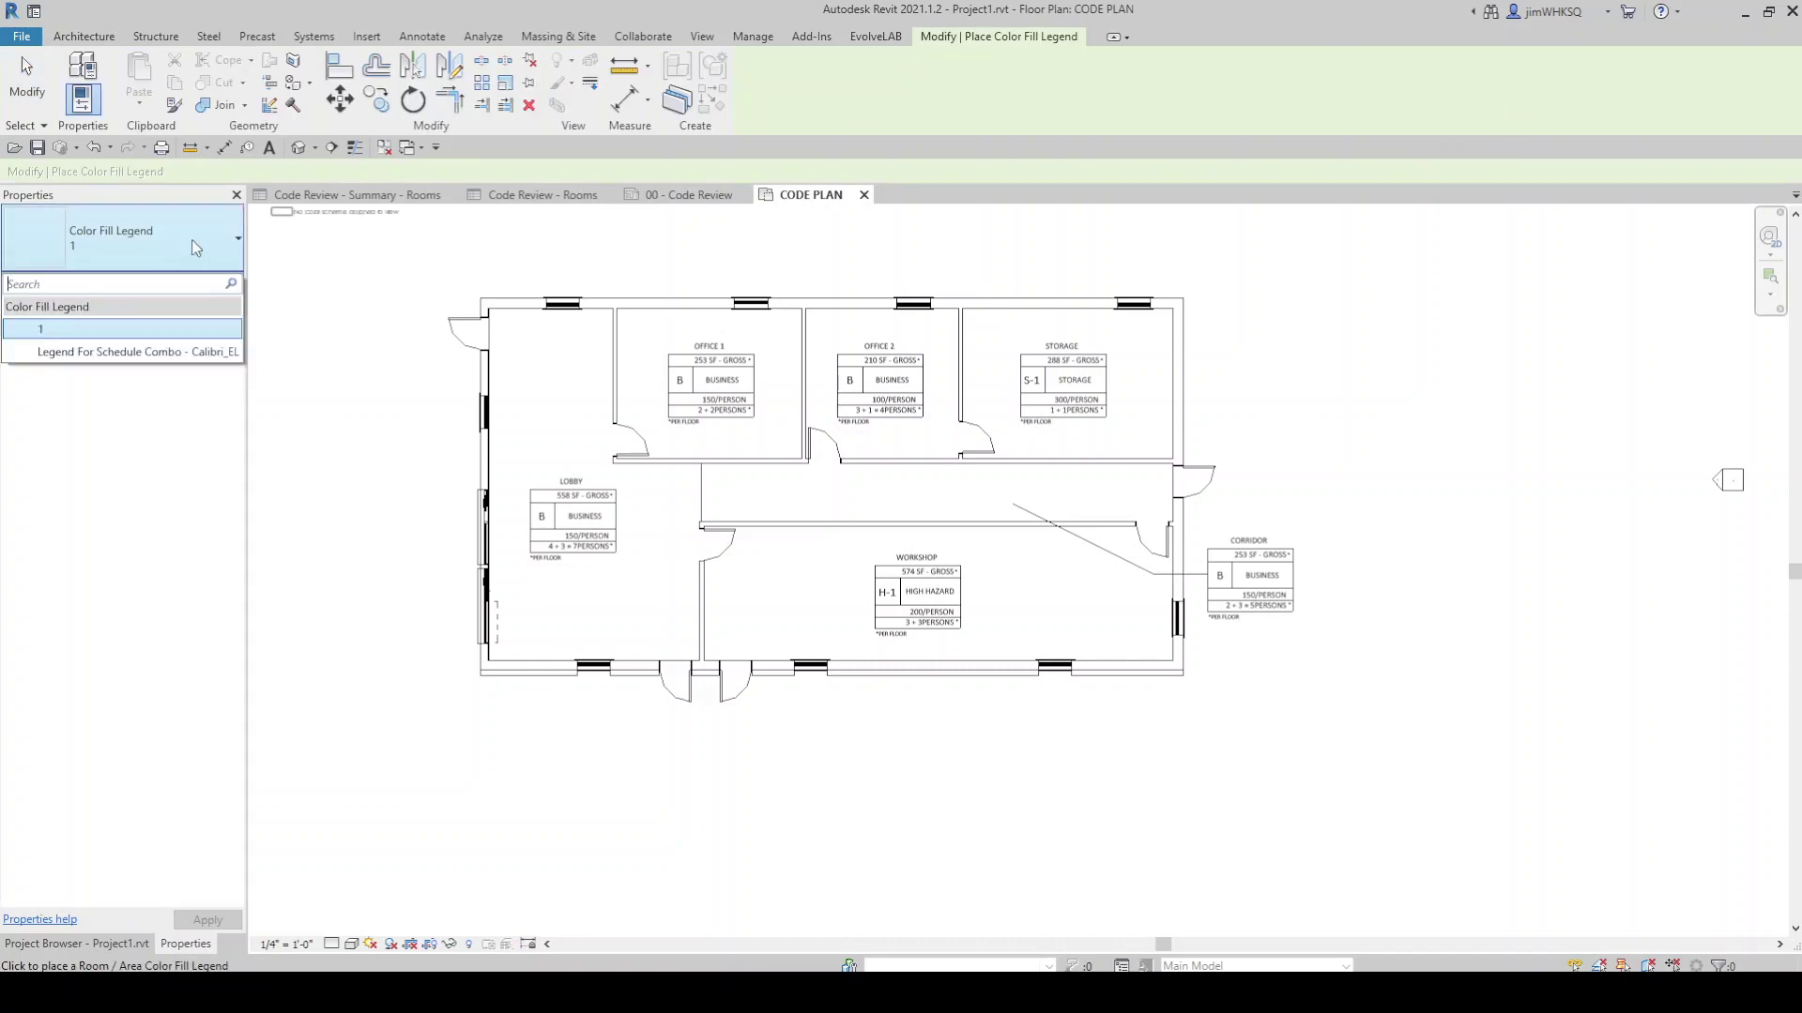
left_click(132, 352)
left_click(1372, 346)
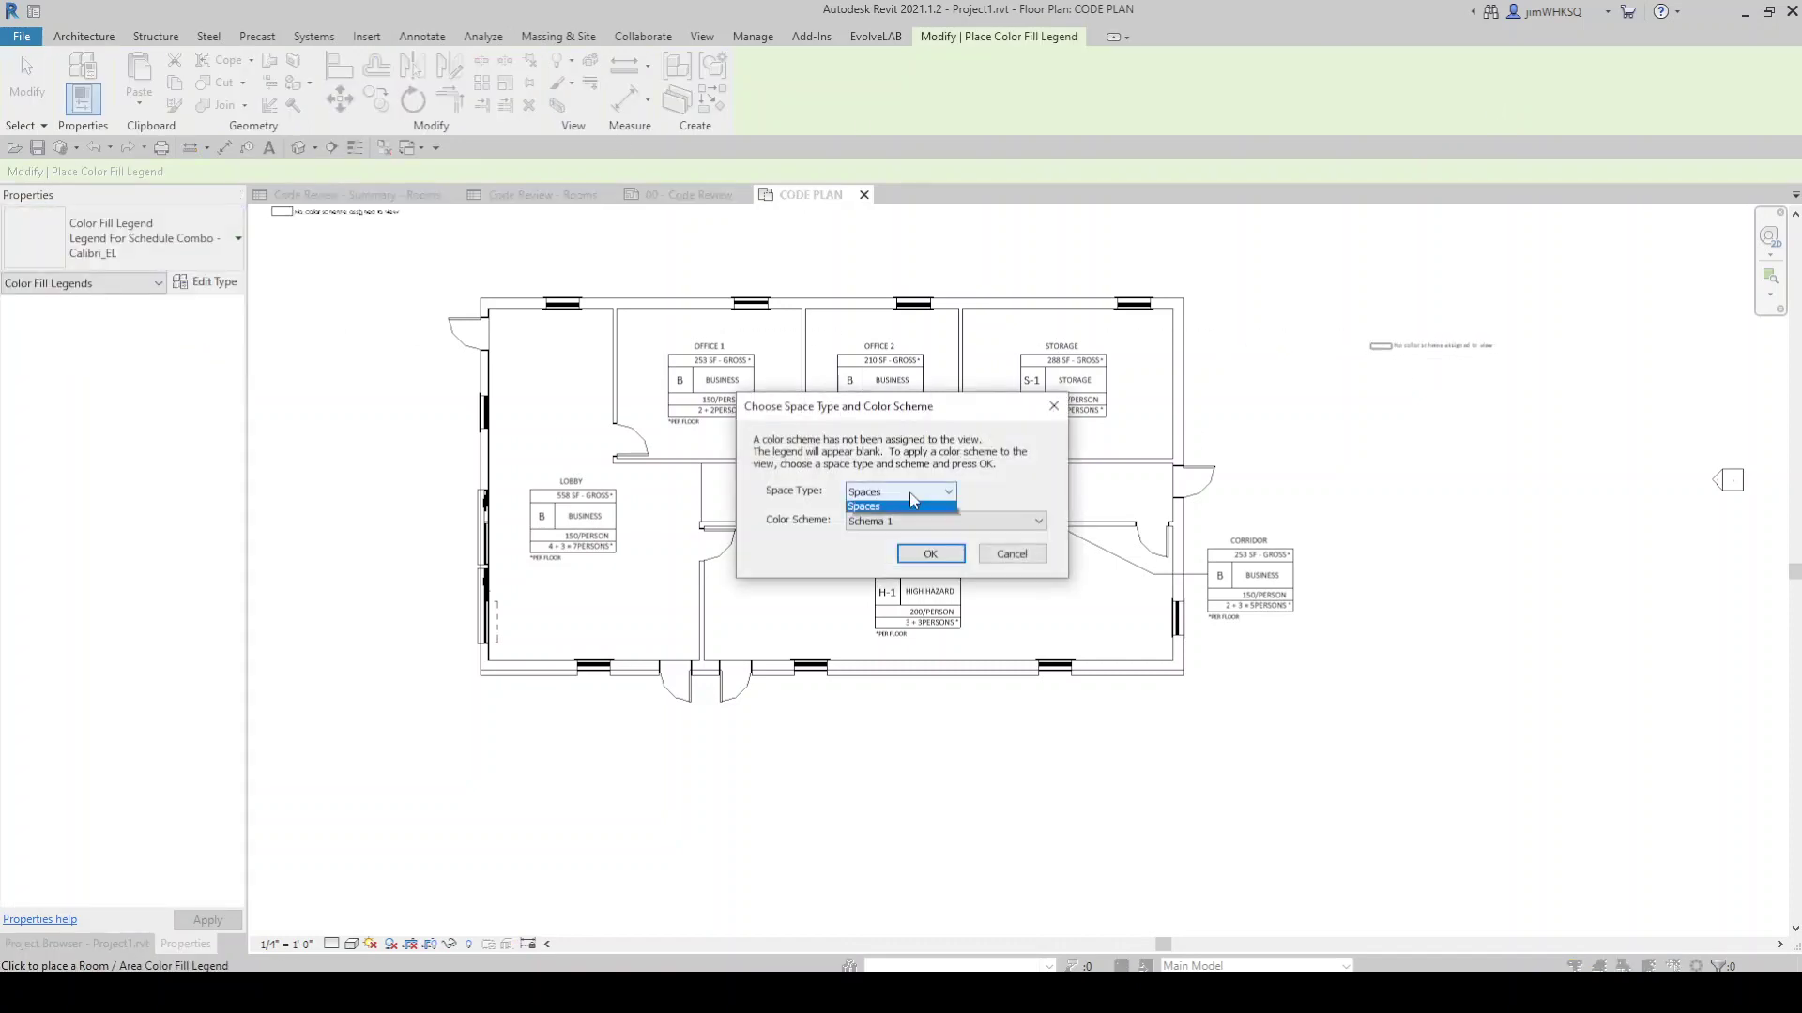
left_click(908, 522)
left_click(1015, 563)
key("Return")
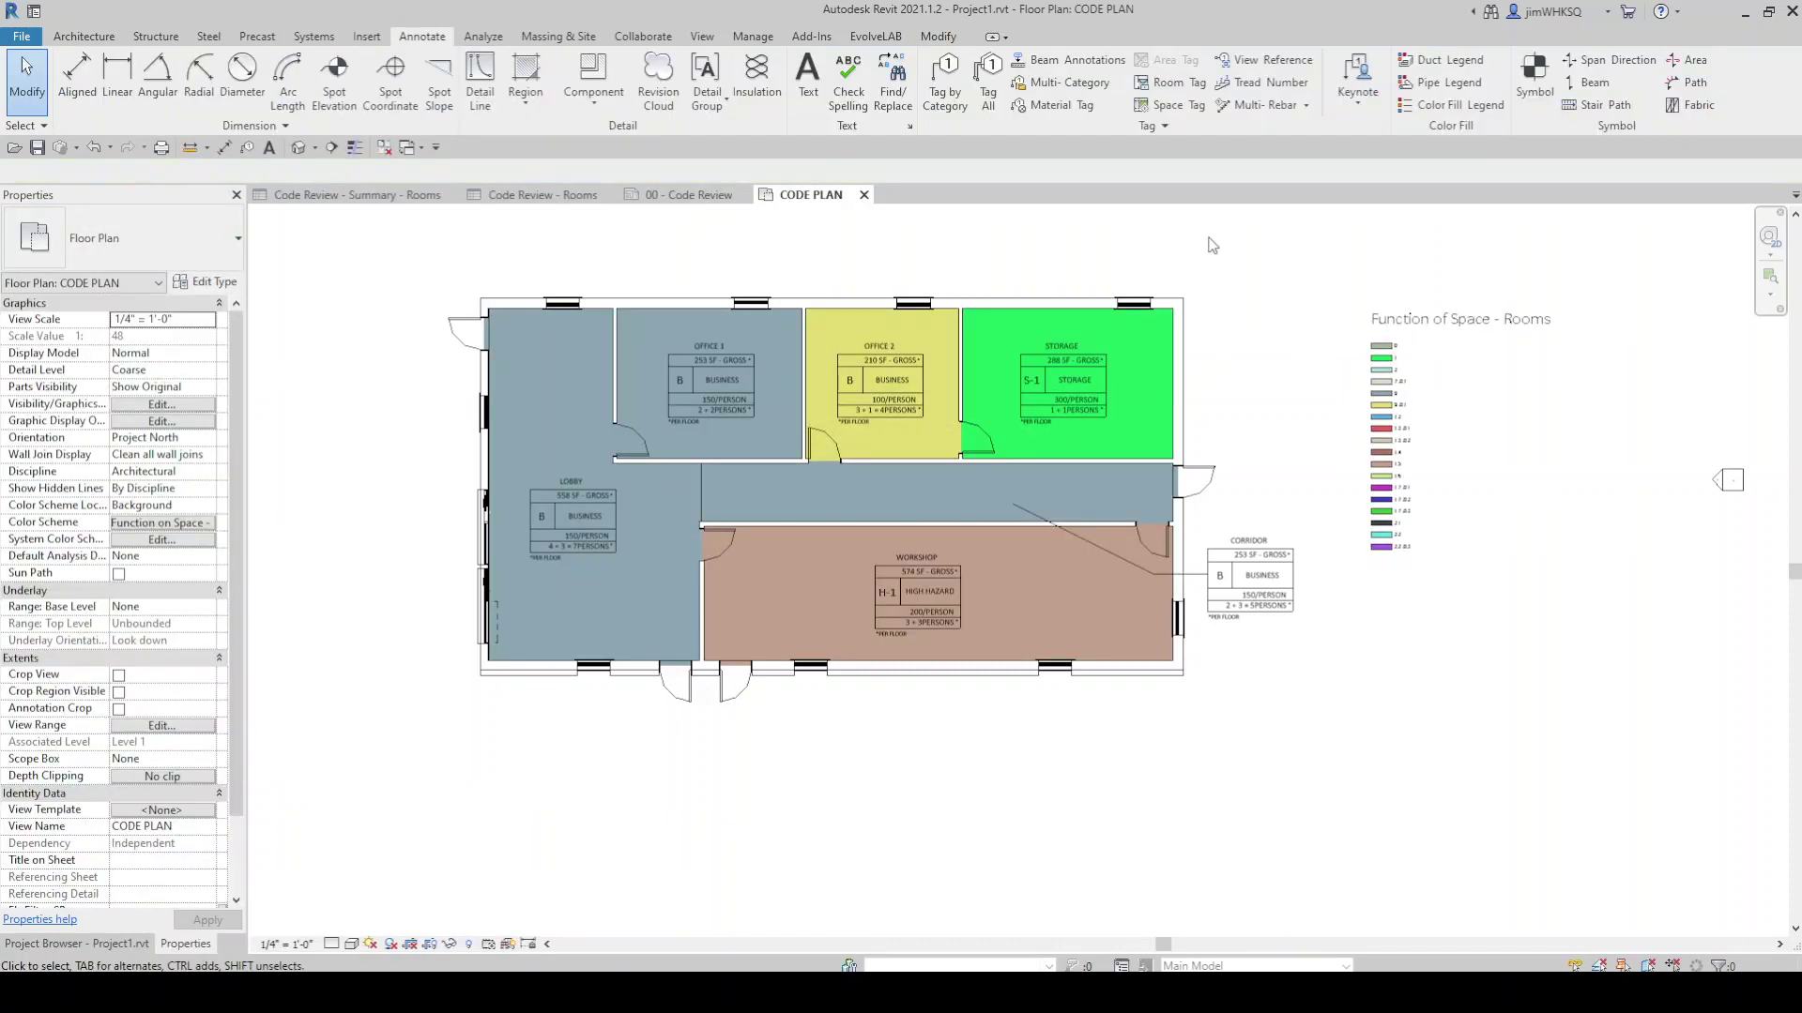
left_click_drag(1413, 316, 1349, 300)
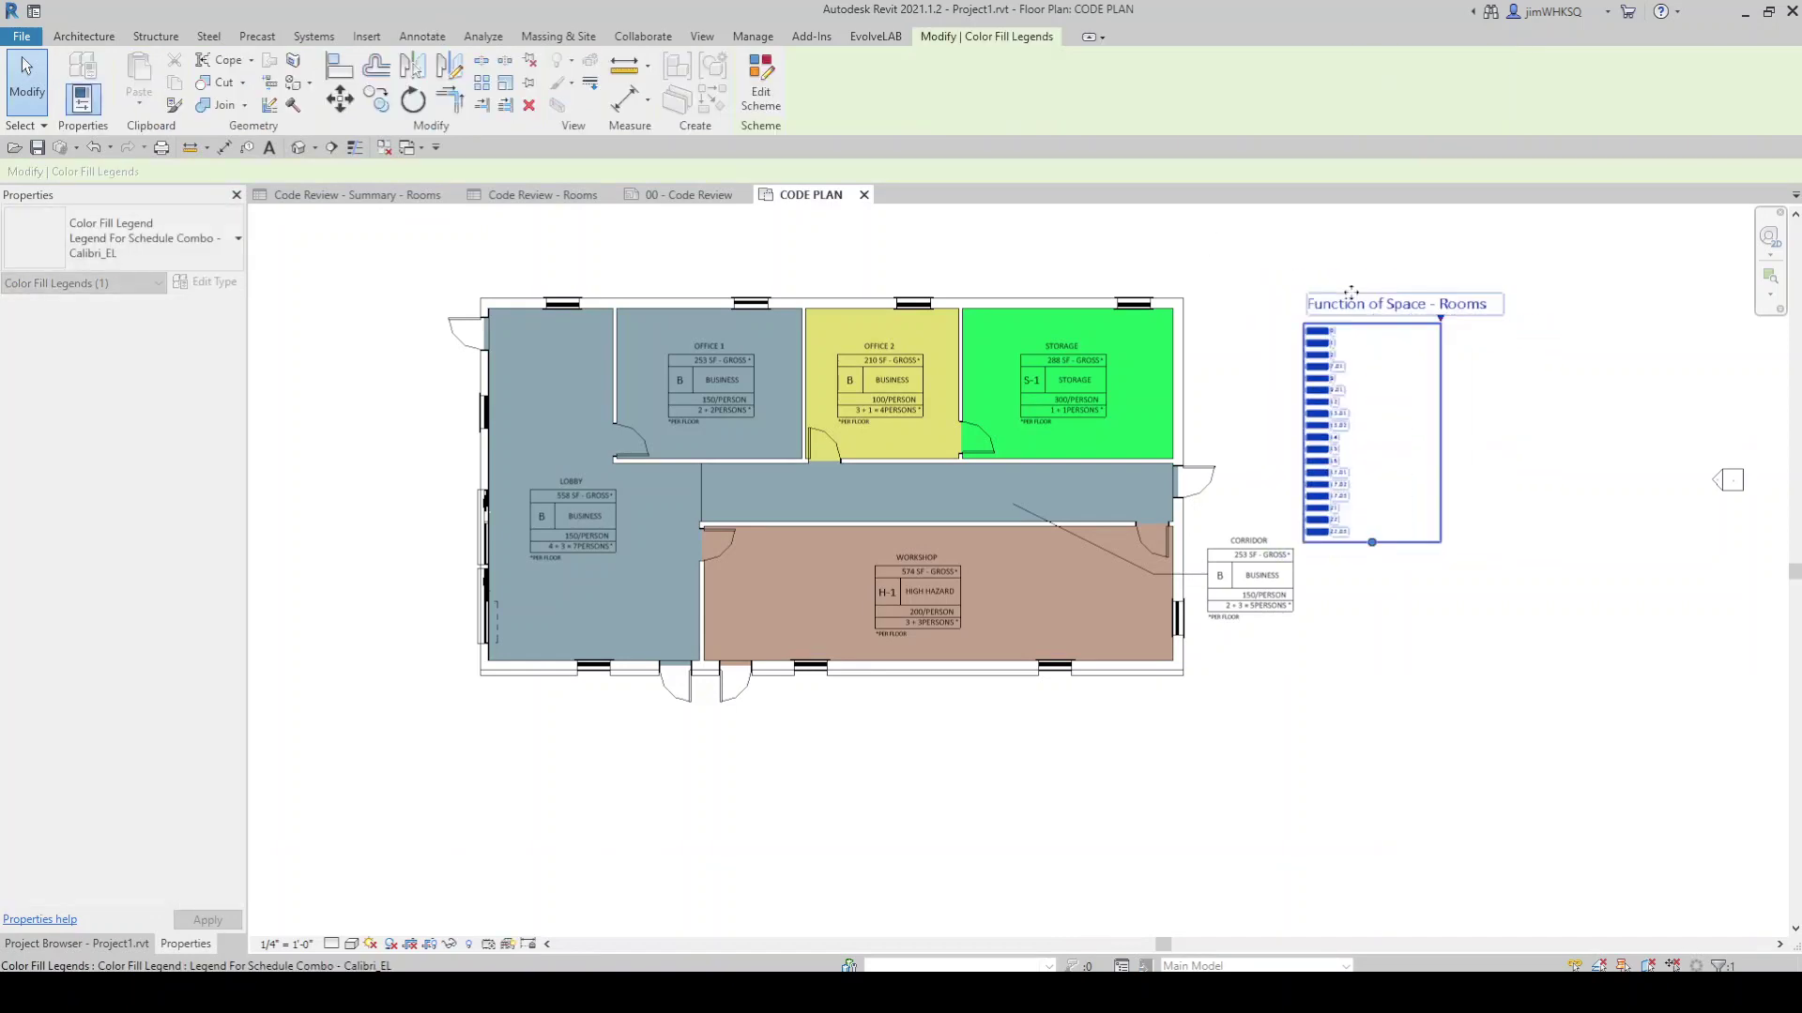
- Create a new sheet with the default title block for presenting the code plan
key("Escape")
left_click(123, 944)
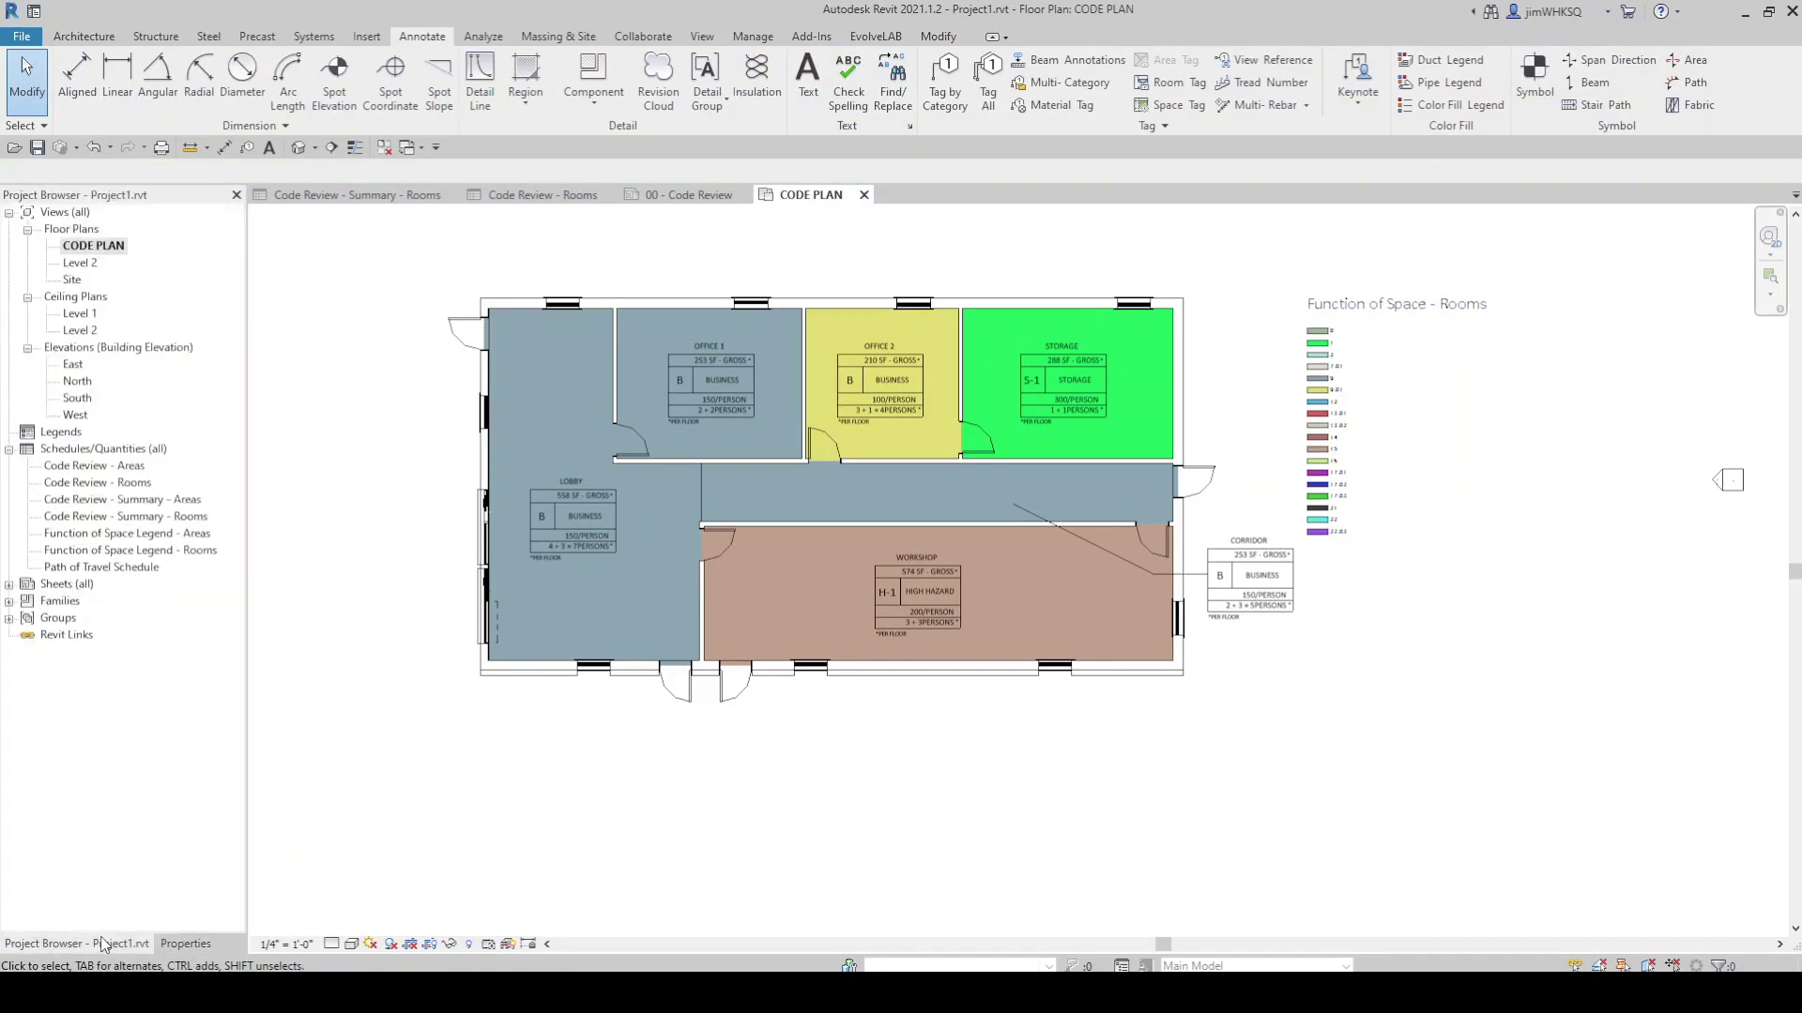
left_click(9, 586)
right_click(74, 586)
left_click(97, 598)
left_click(953, 708)
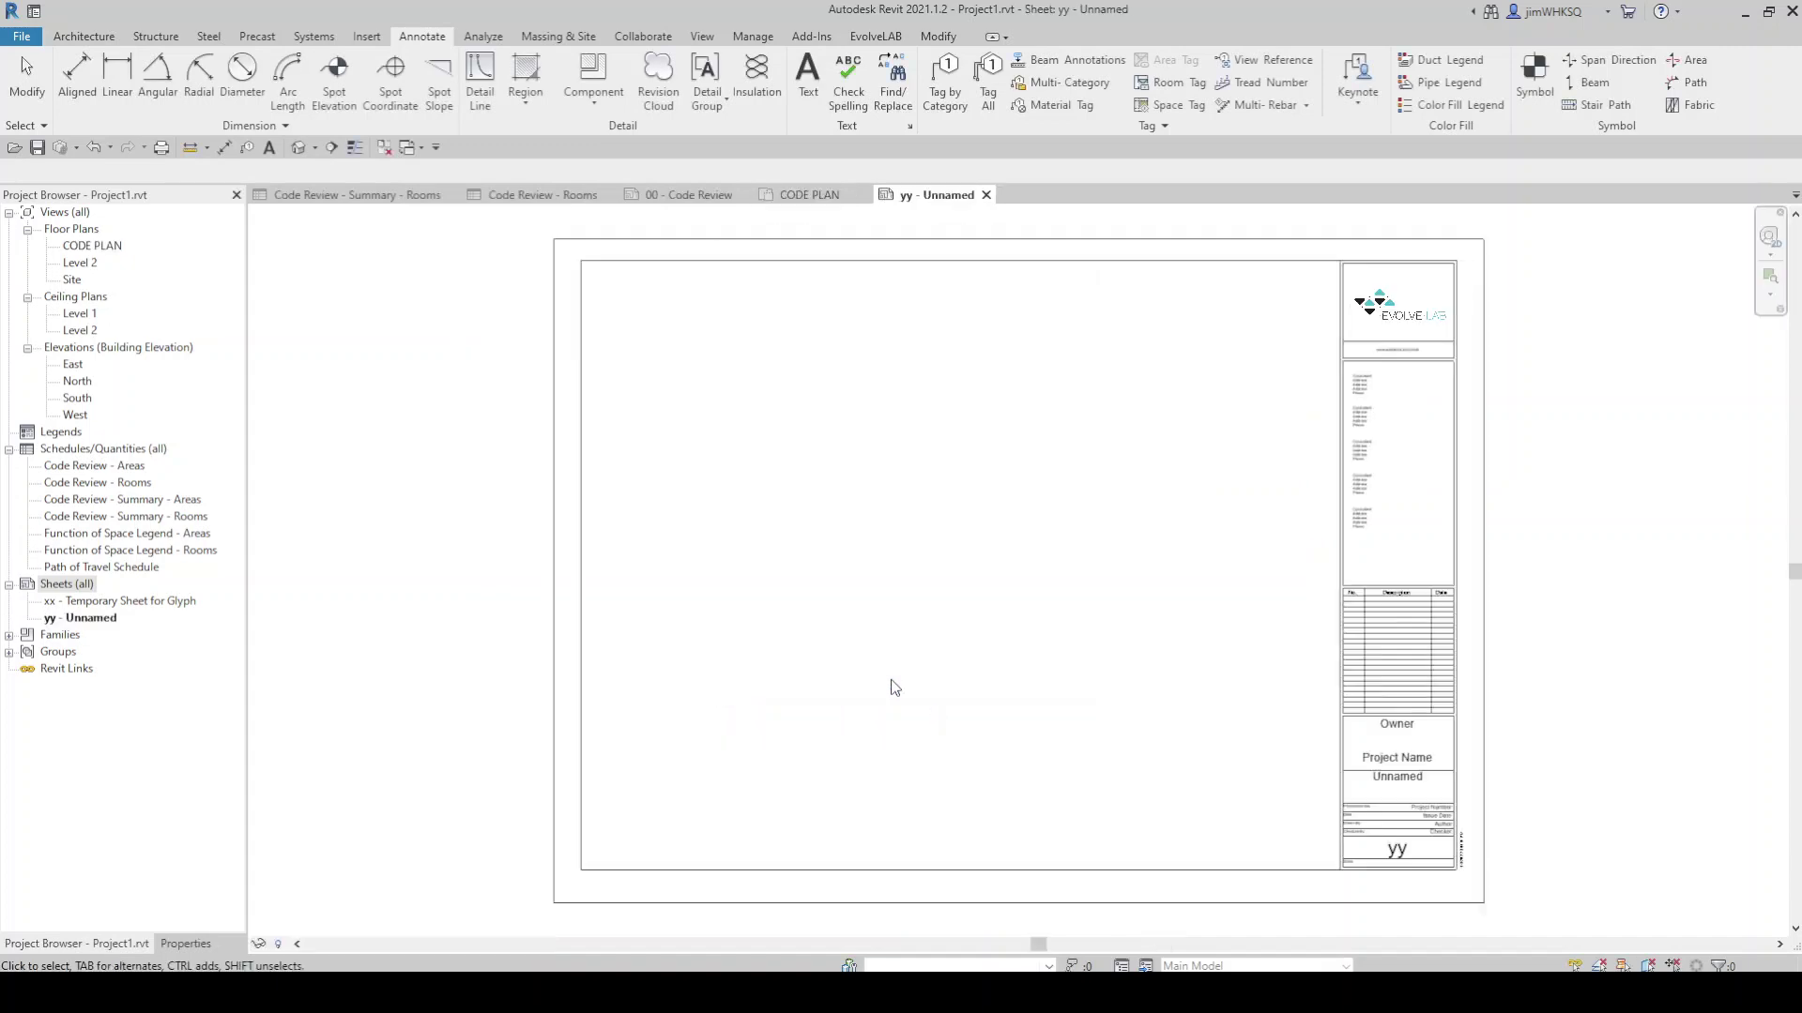
- Place the CODE PLAN view in the upper part of the new sheet and move its view title just below the plan
left_click_drag(92, 246, 736, 449)
left_click(910, 424)
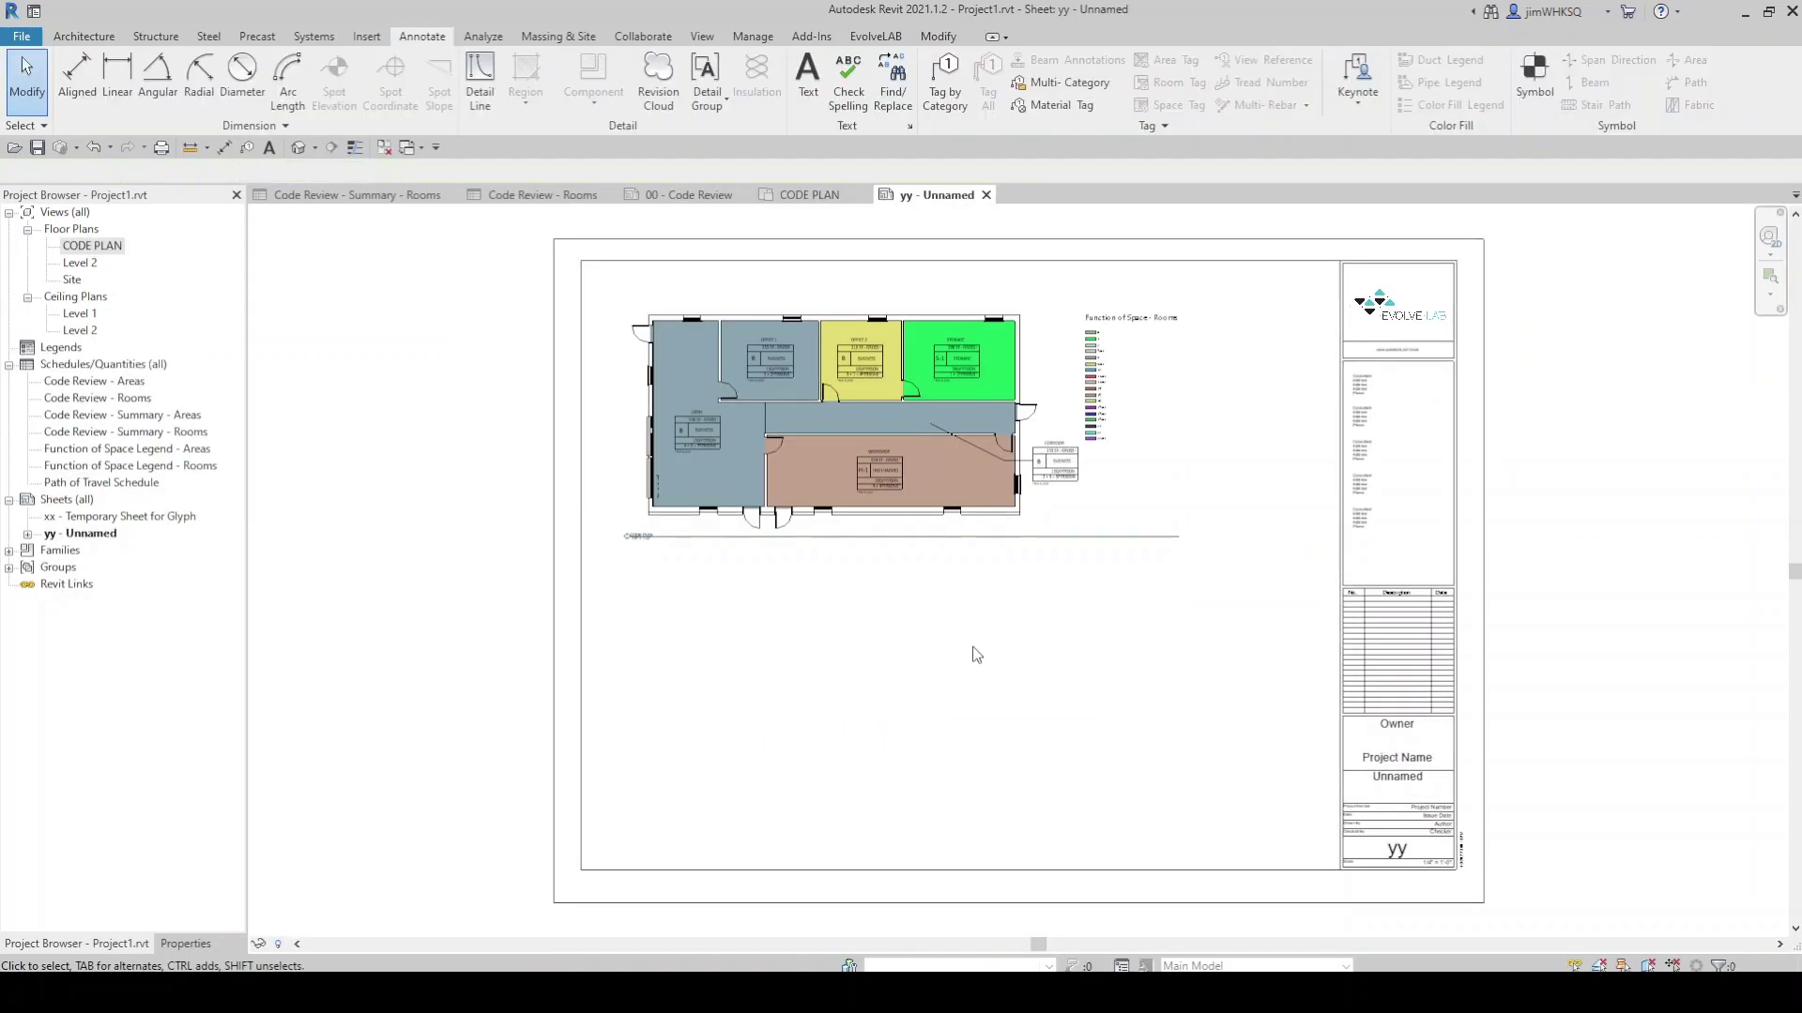
left_click_drag(1149, 539, 1173, 561)
left_click(865, 673)
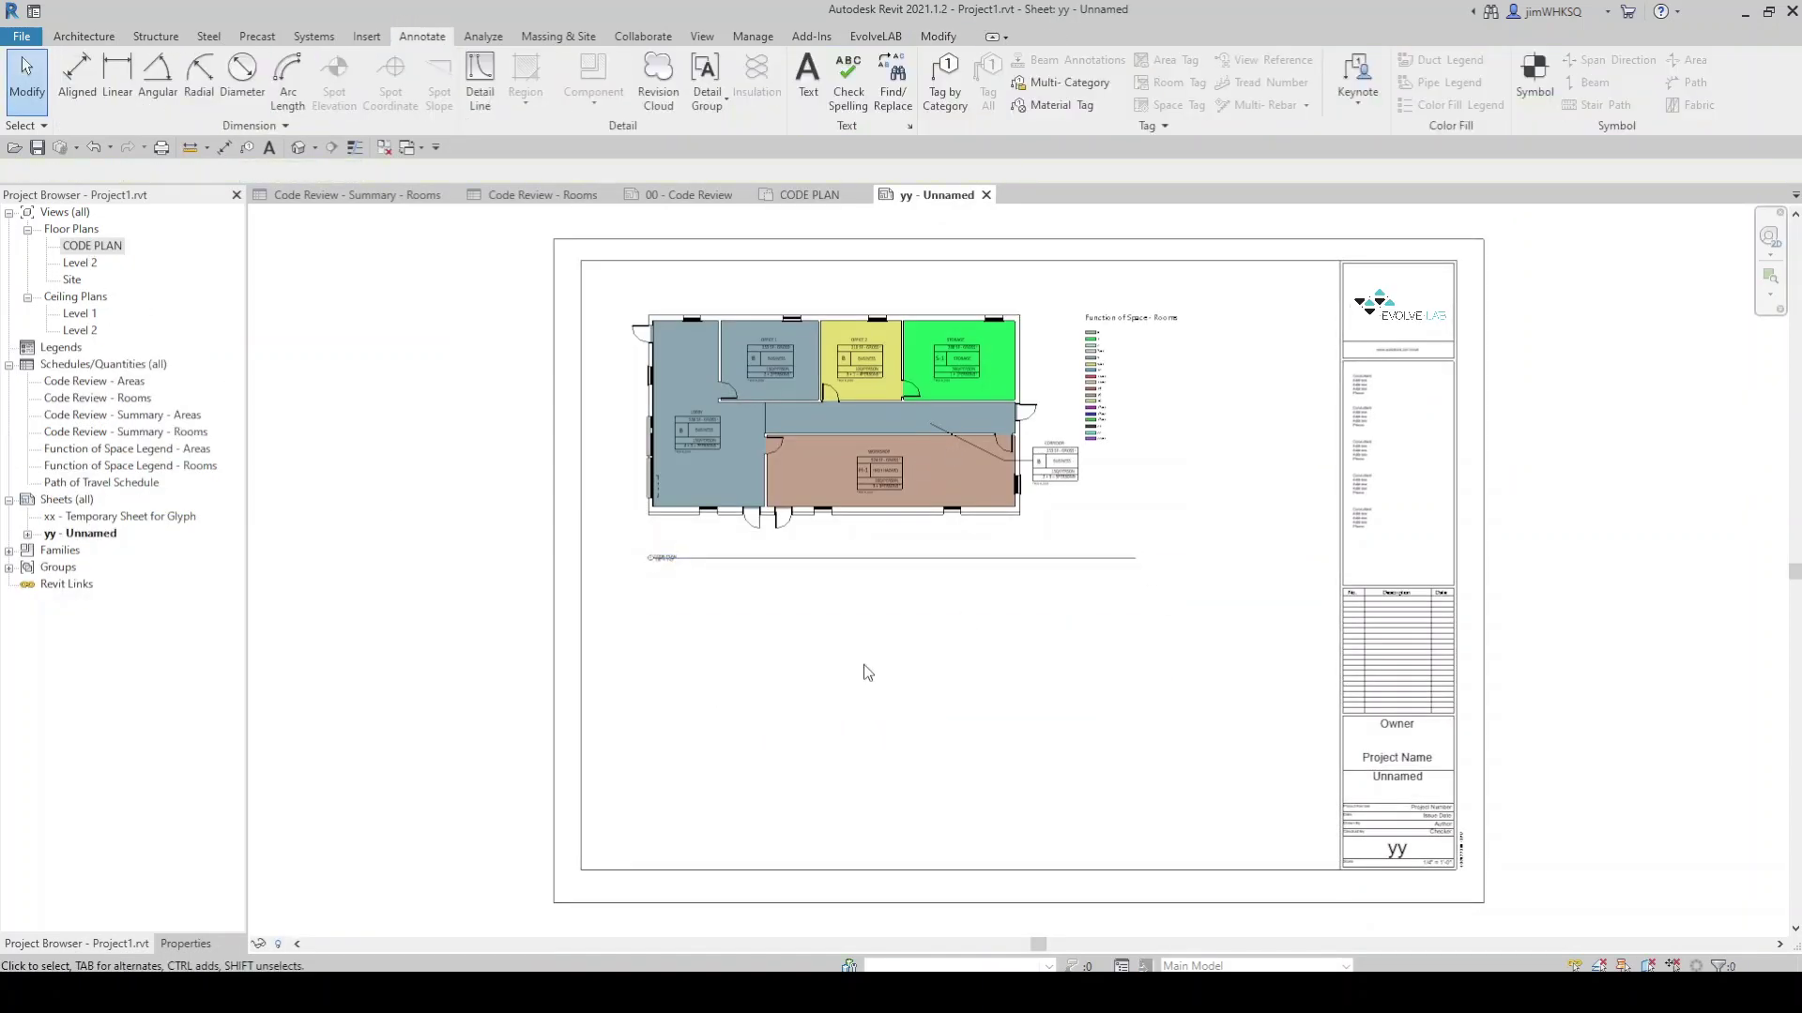
- Place the Code Review - Summary - Rooms schedule on the sheet below the plan
left_click(105, 436)
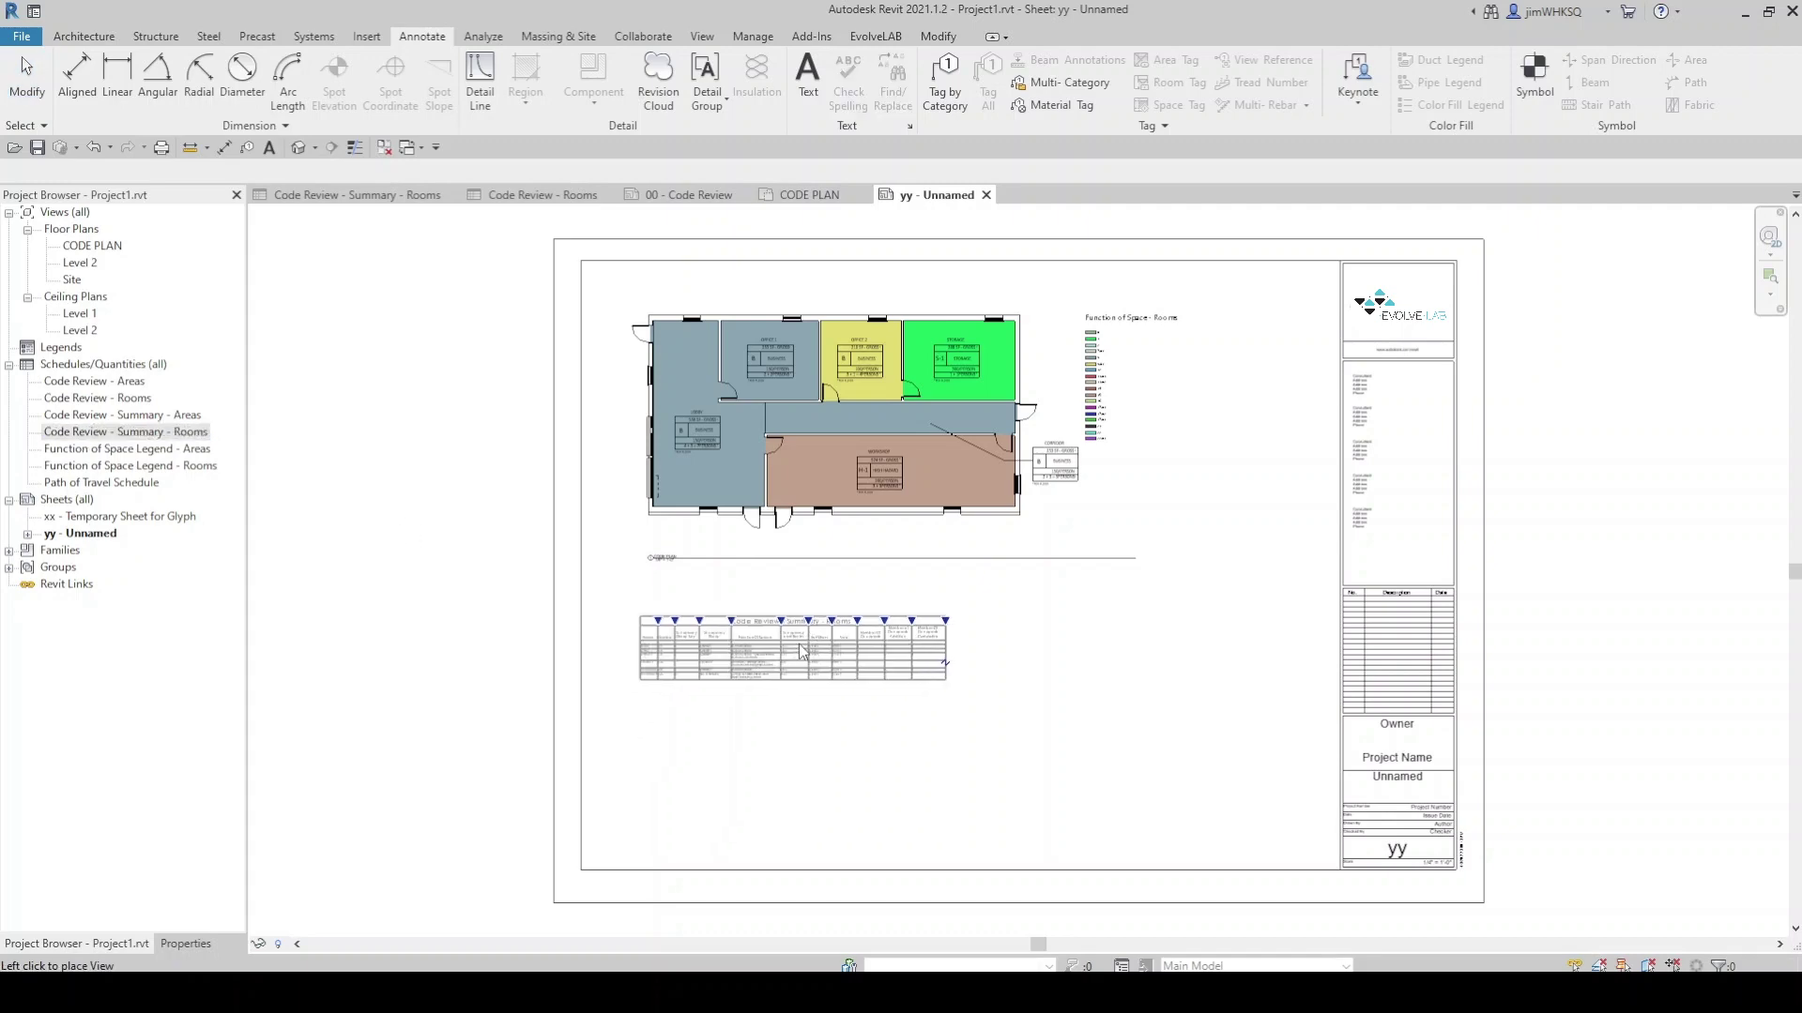
left_click(652, 606)
left_click(1057, 723)
- Close the inactive views and draw a path of travel on CODE PLAN from Storage's upper-right corner to the corridor's exterior door
left_click(830, 197)
left_click(384, 148)
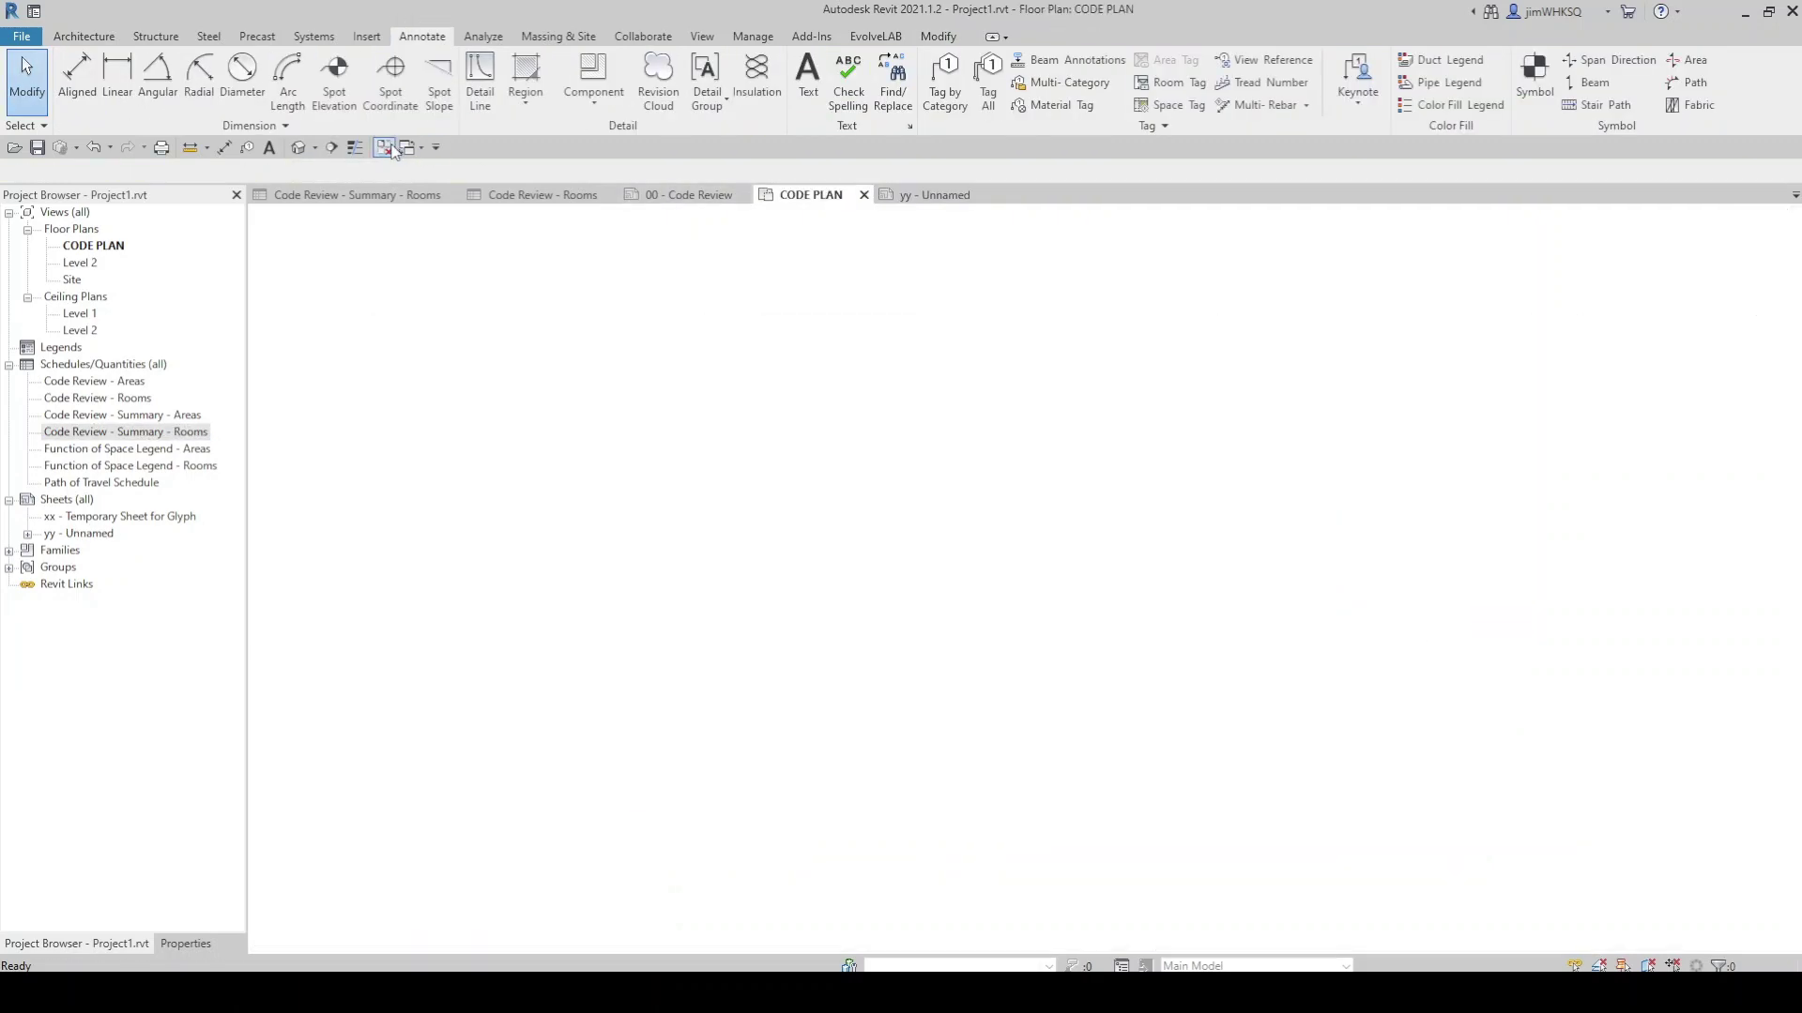
left_click(484, 36)
left_click(1492, 89)
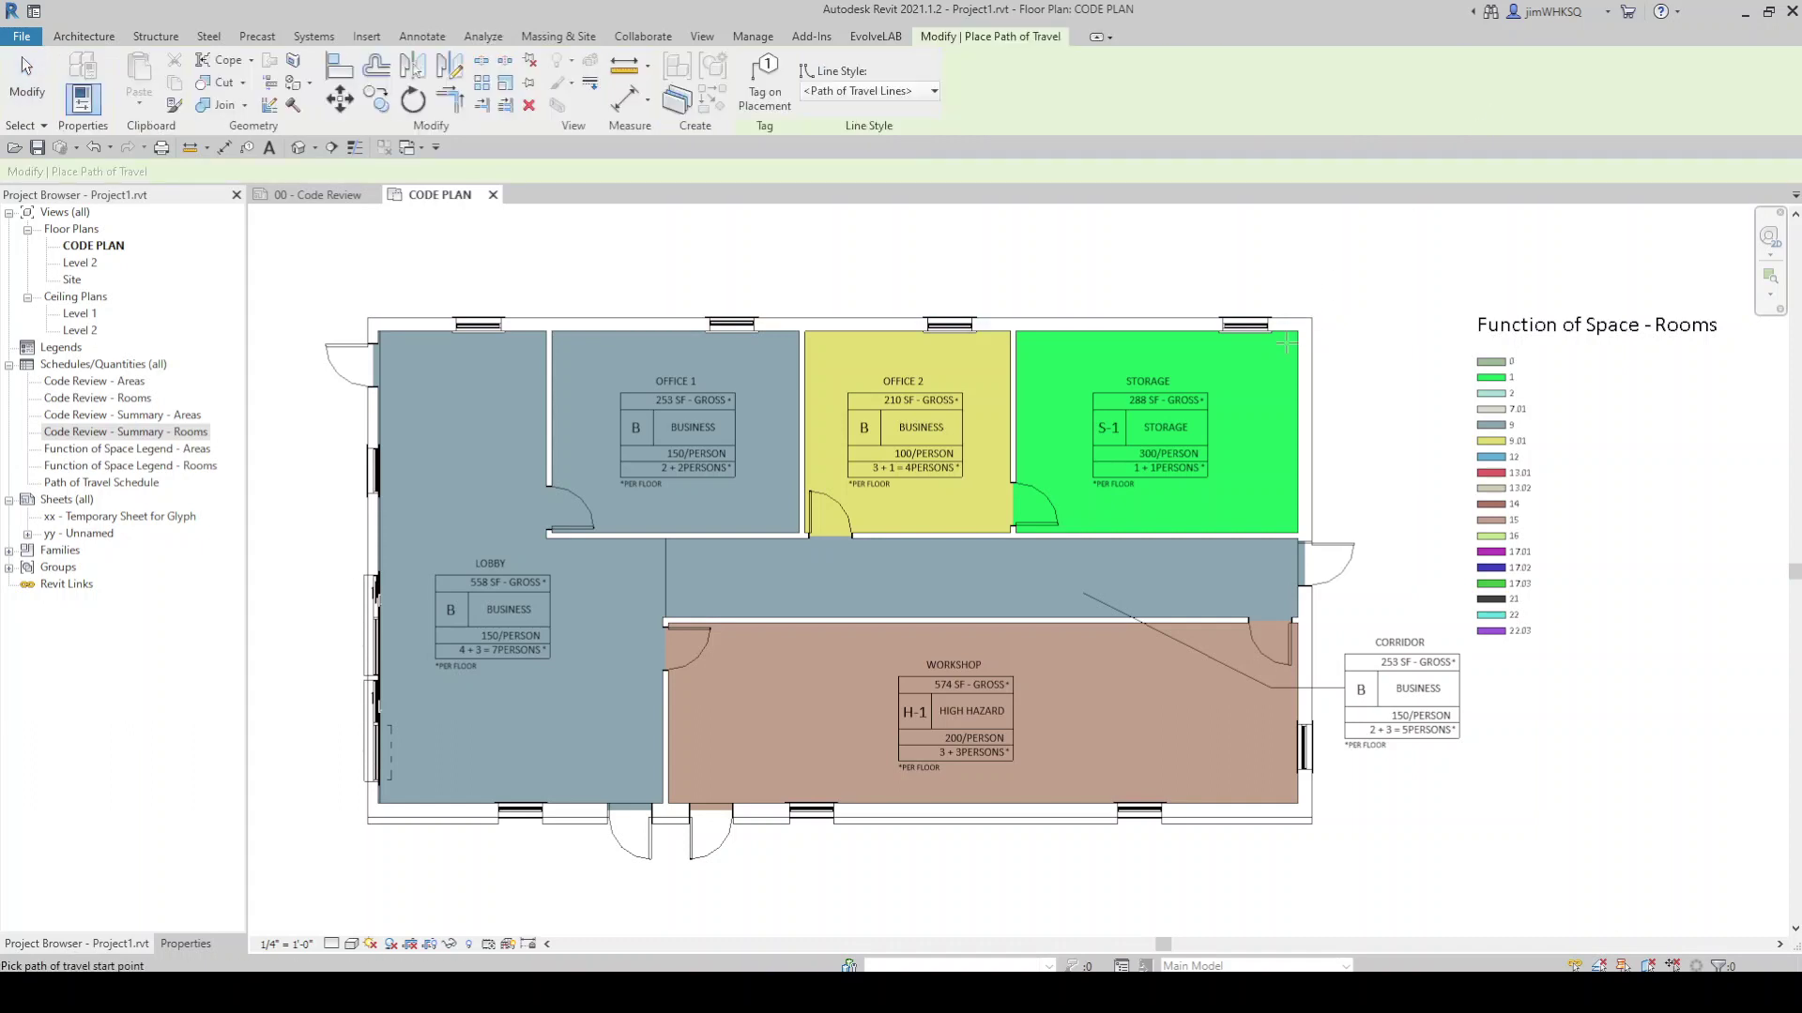
left_click(1297, 563)
key("Escape")
- Set the storage path of travel's line style to EL_Path Of Travel - Maximum
left_click(1257, 360)
left_click(1027, 91)
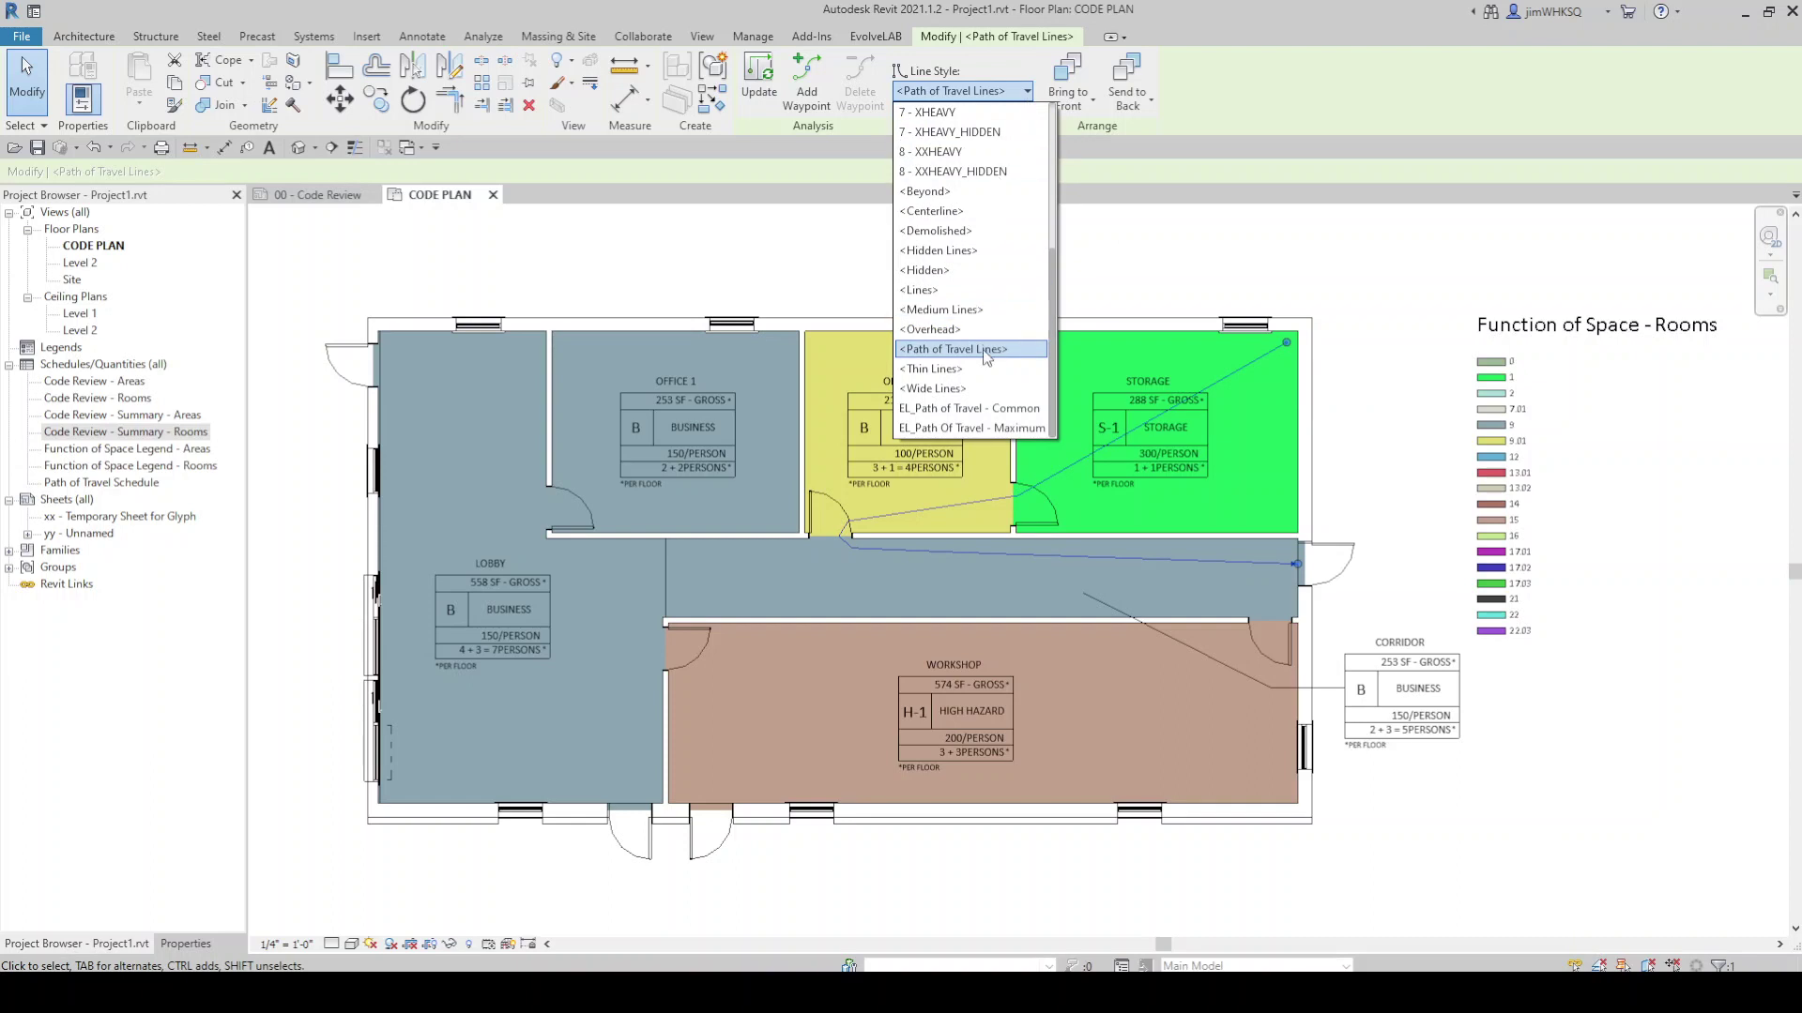
left_click(990, 430)
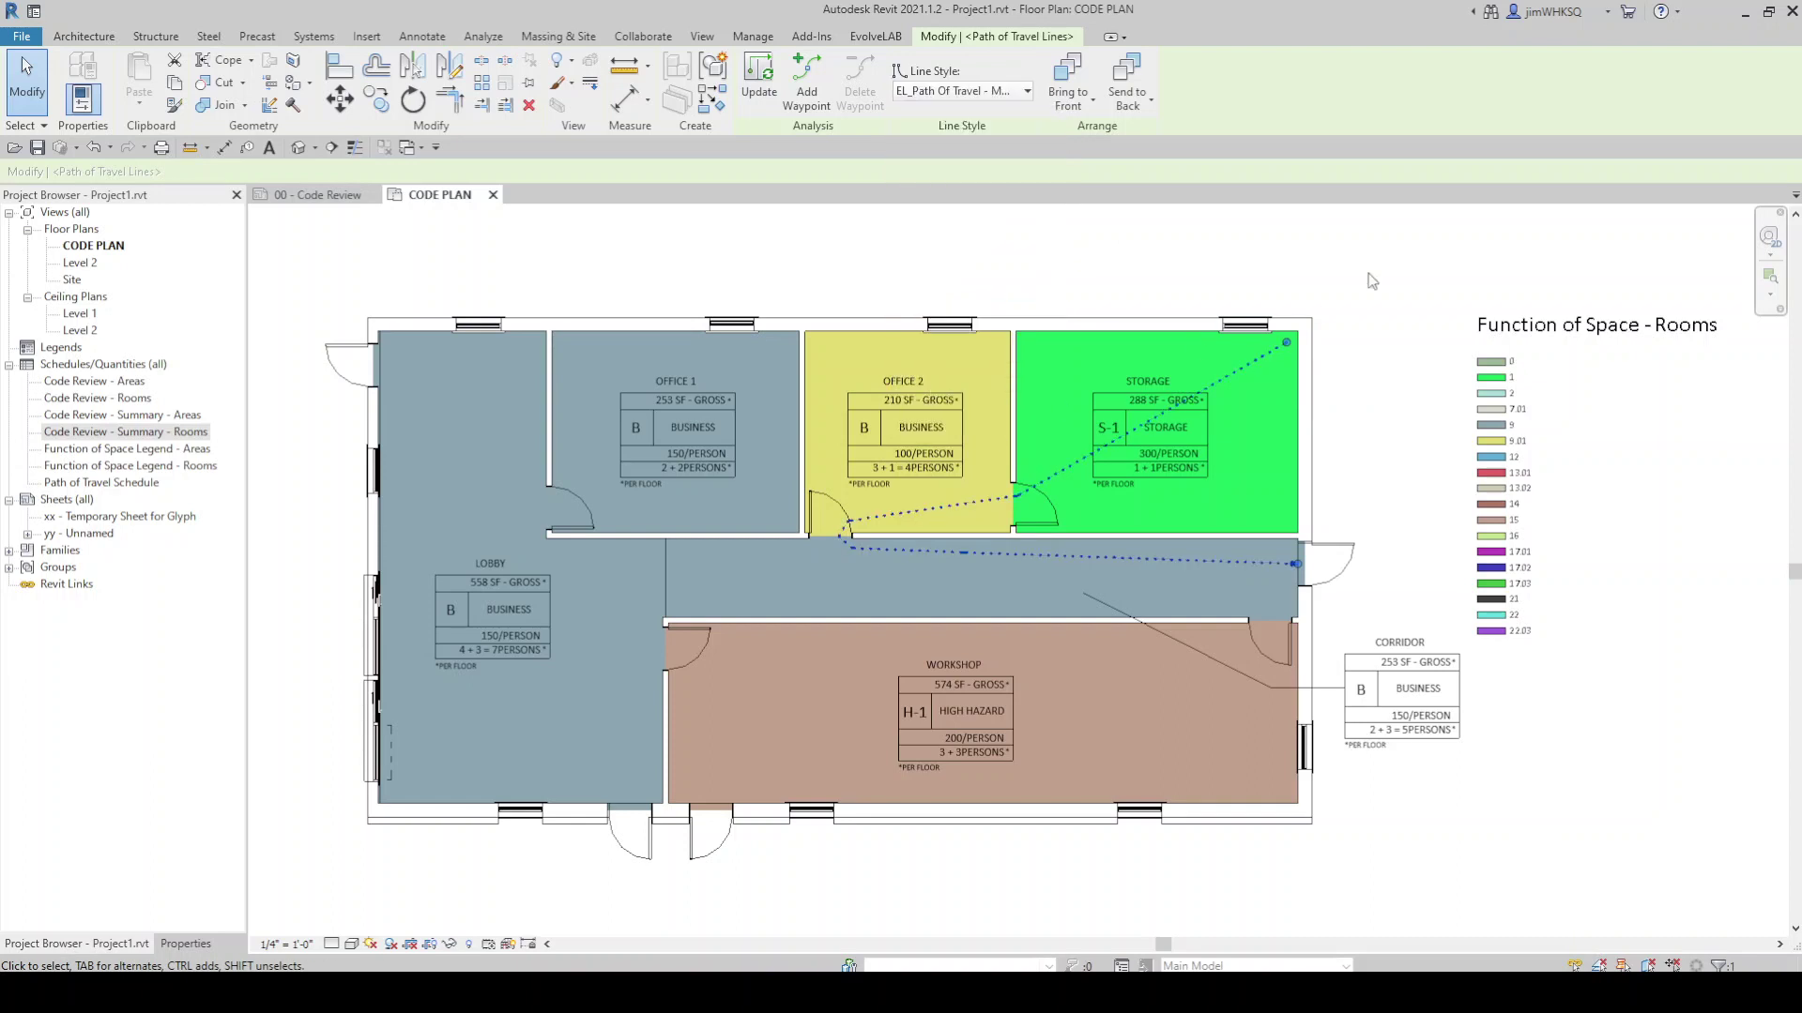
left_click(1349, 276)
- Draw a path of travel from Office 1's upper-right corner to the lobby's left exterior door with line style EL_Path of Travel - Common
left_click(1487, 89)
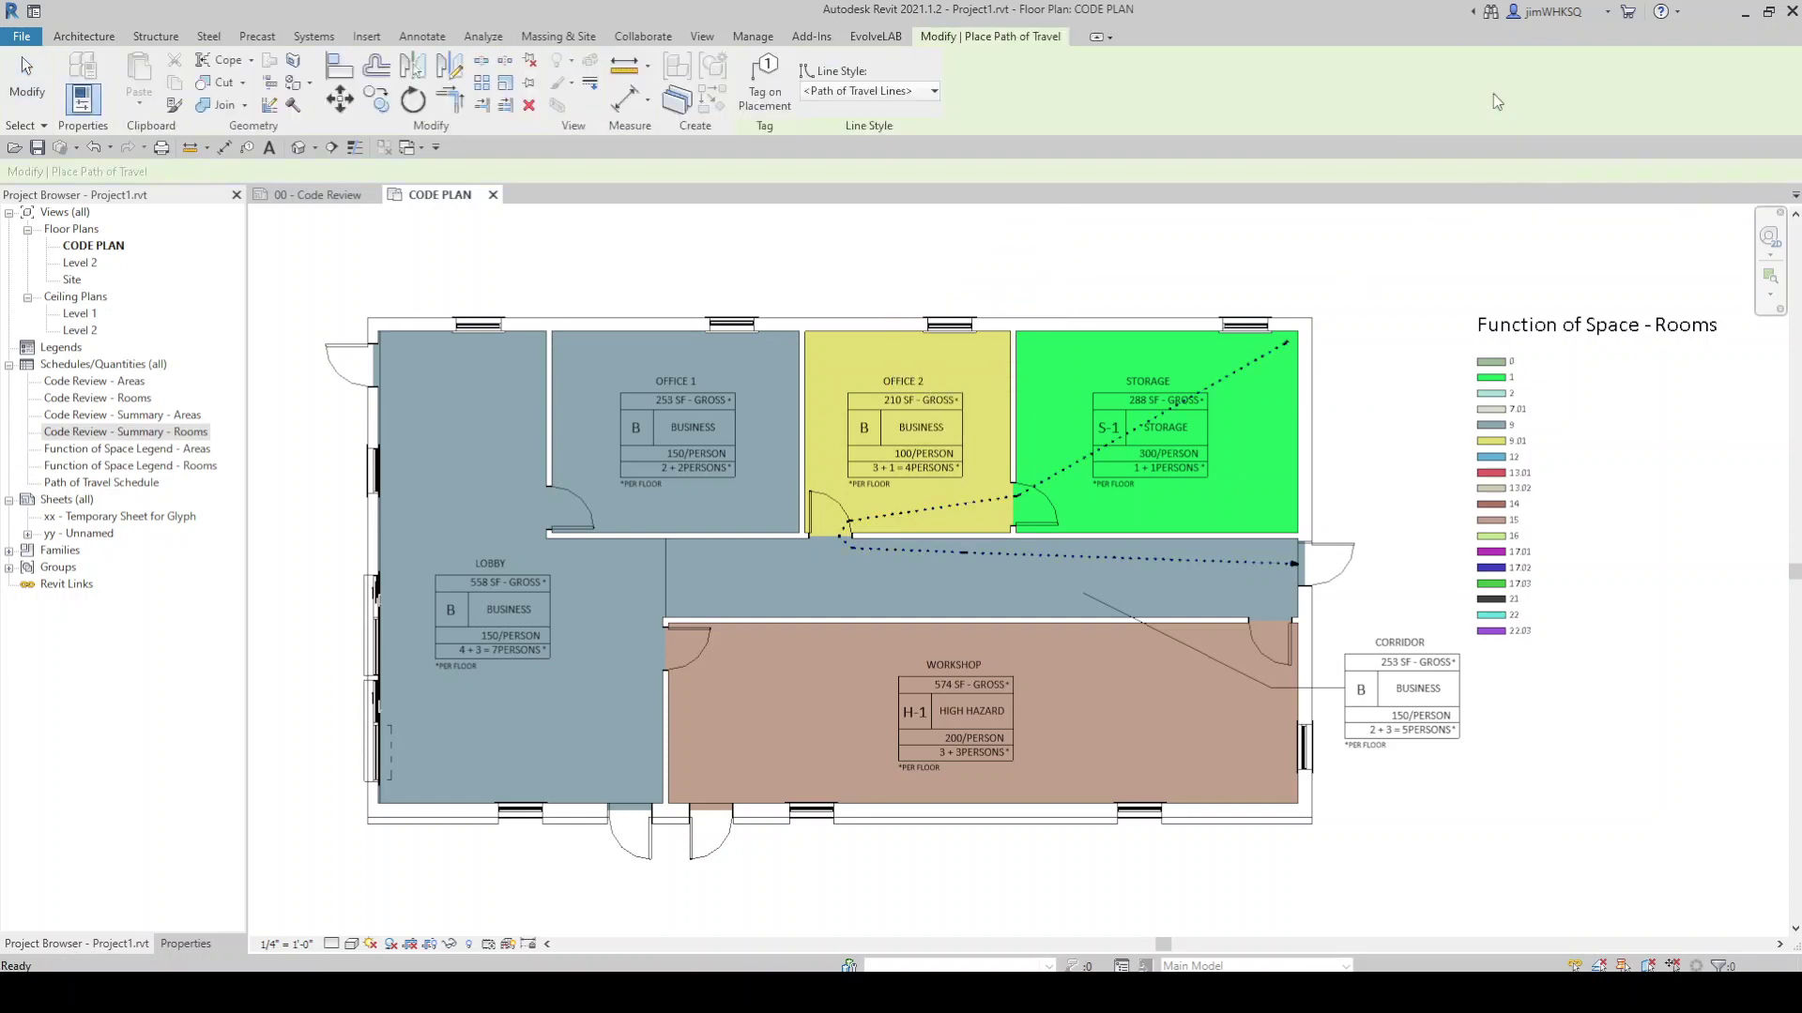
left_click(373, 368)
key("Escape")
left_click(593, 470)
left_click(1026, 91)
left_click(1026, 272)
left_click(1024, 264)
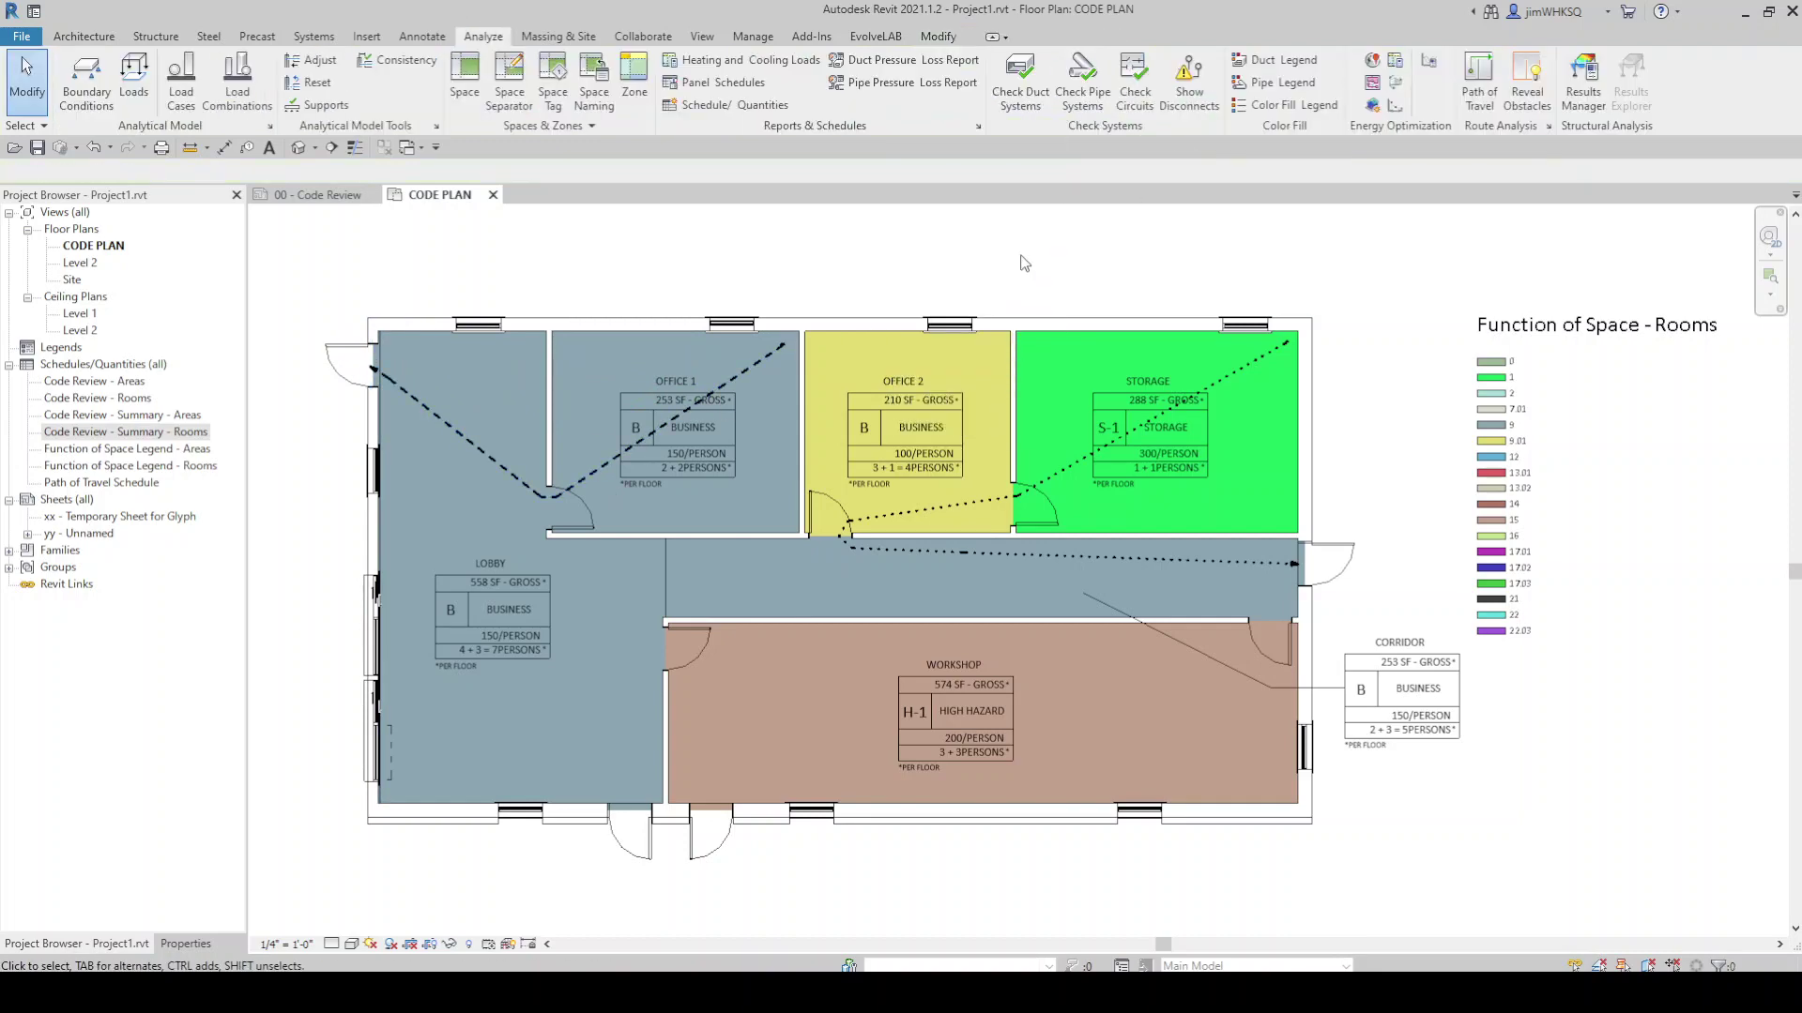
- Tag the Office 1 path of travel by category without a leader, placing the tag on its lobby segment
left_click(422, 35)
scroll(366, 359, "up", 4)
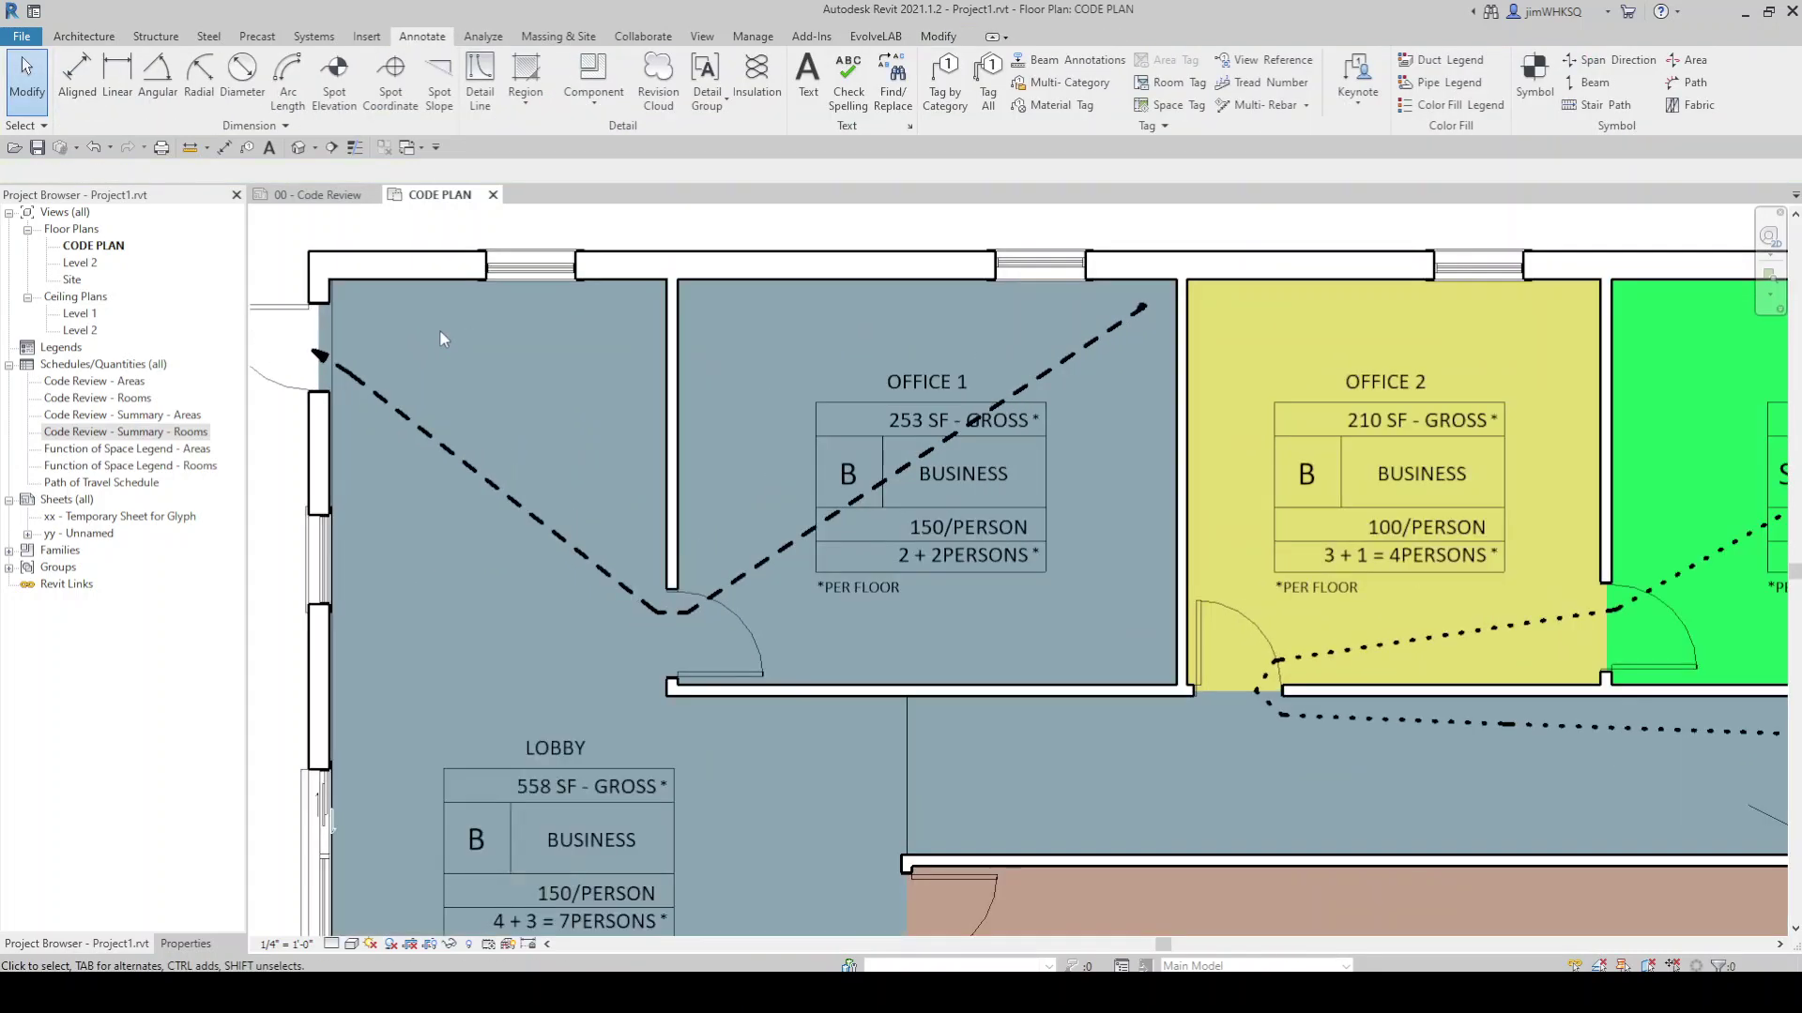
left_click(946, 105)
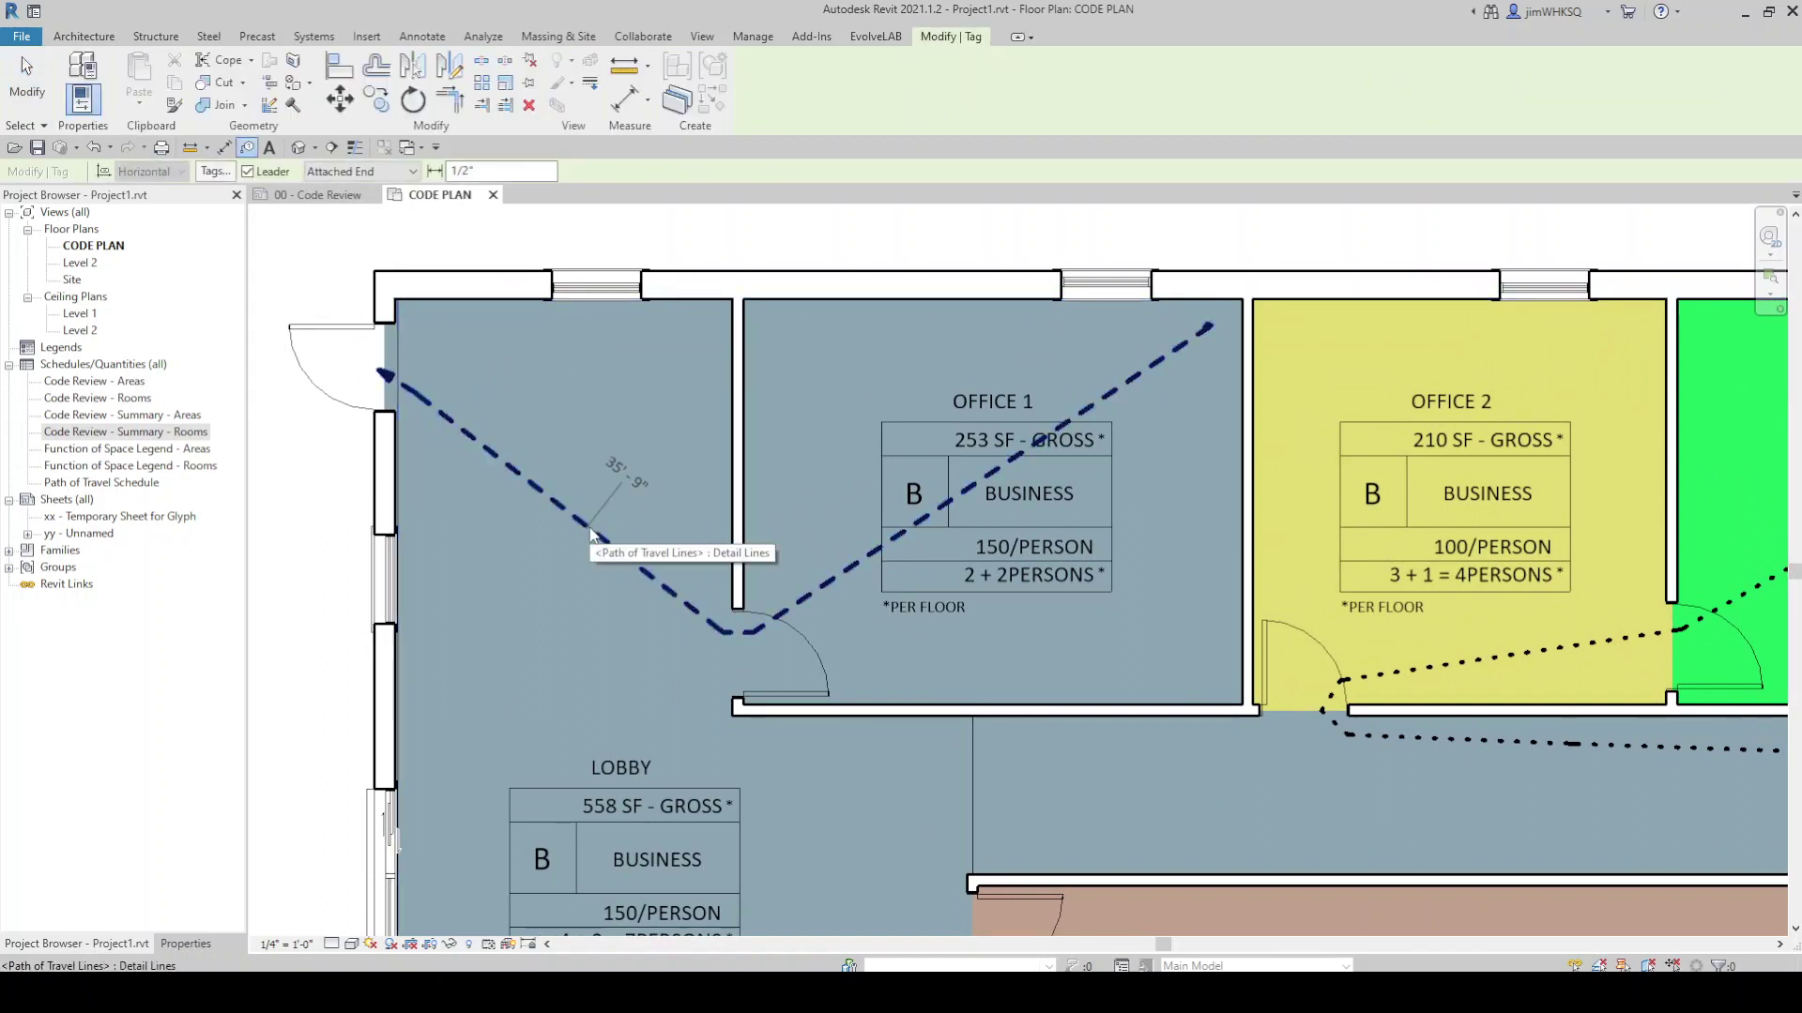
left_click(572, 517)
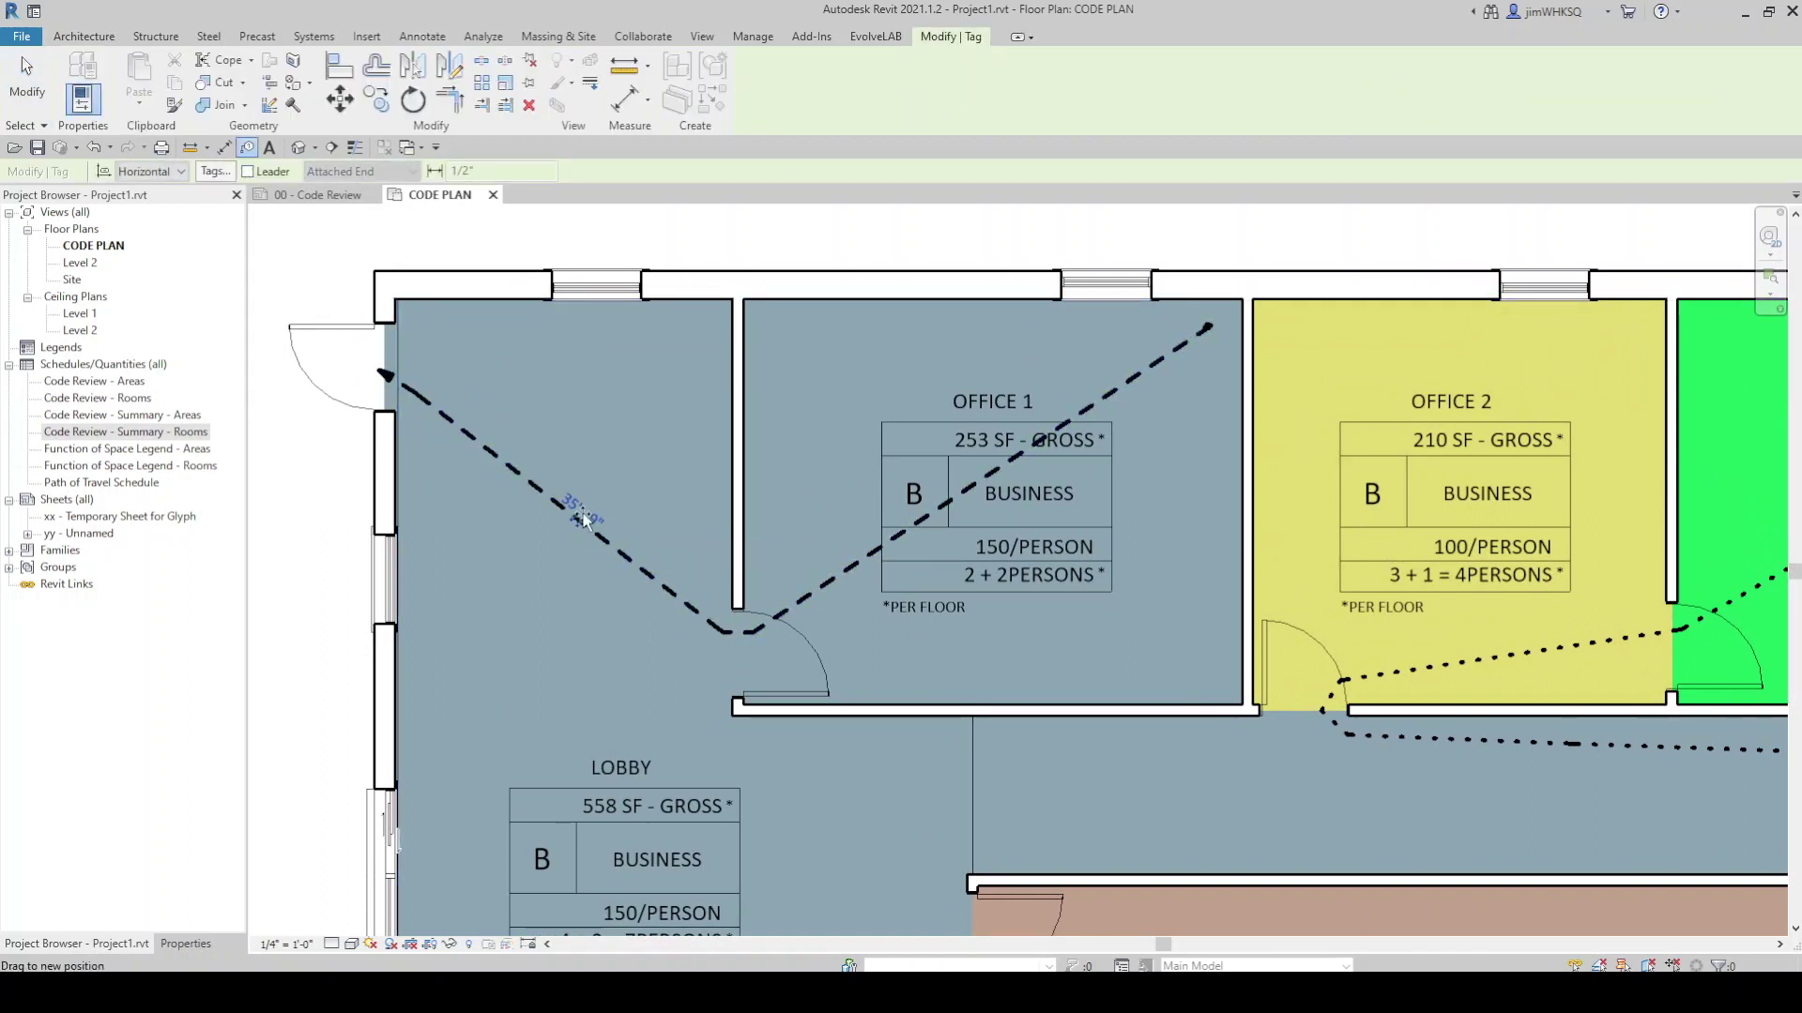
key("Escape")
- Set the Office 1 path of travel's Mark to MAXIMUM:
left_click(636, 573)
left_click(186, 943)
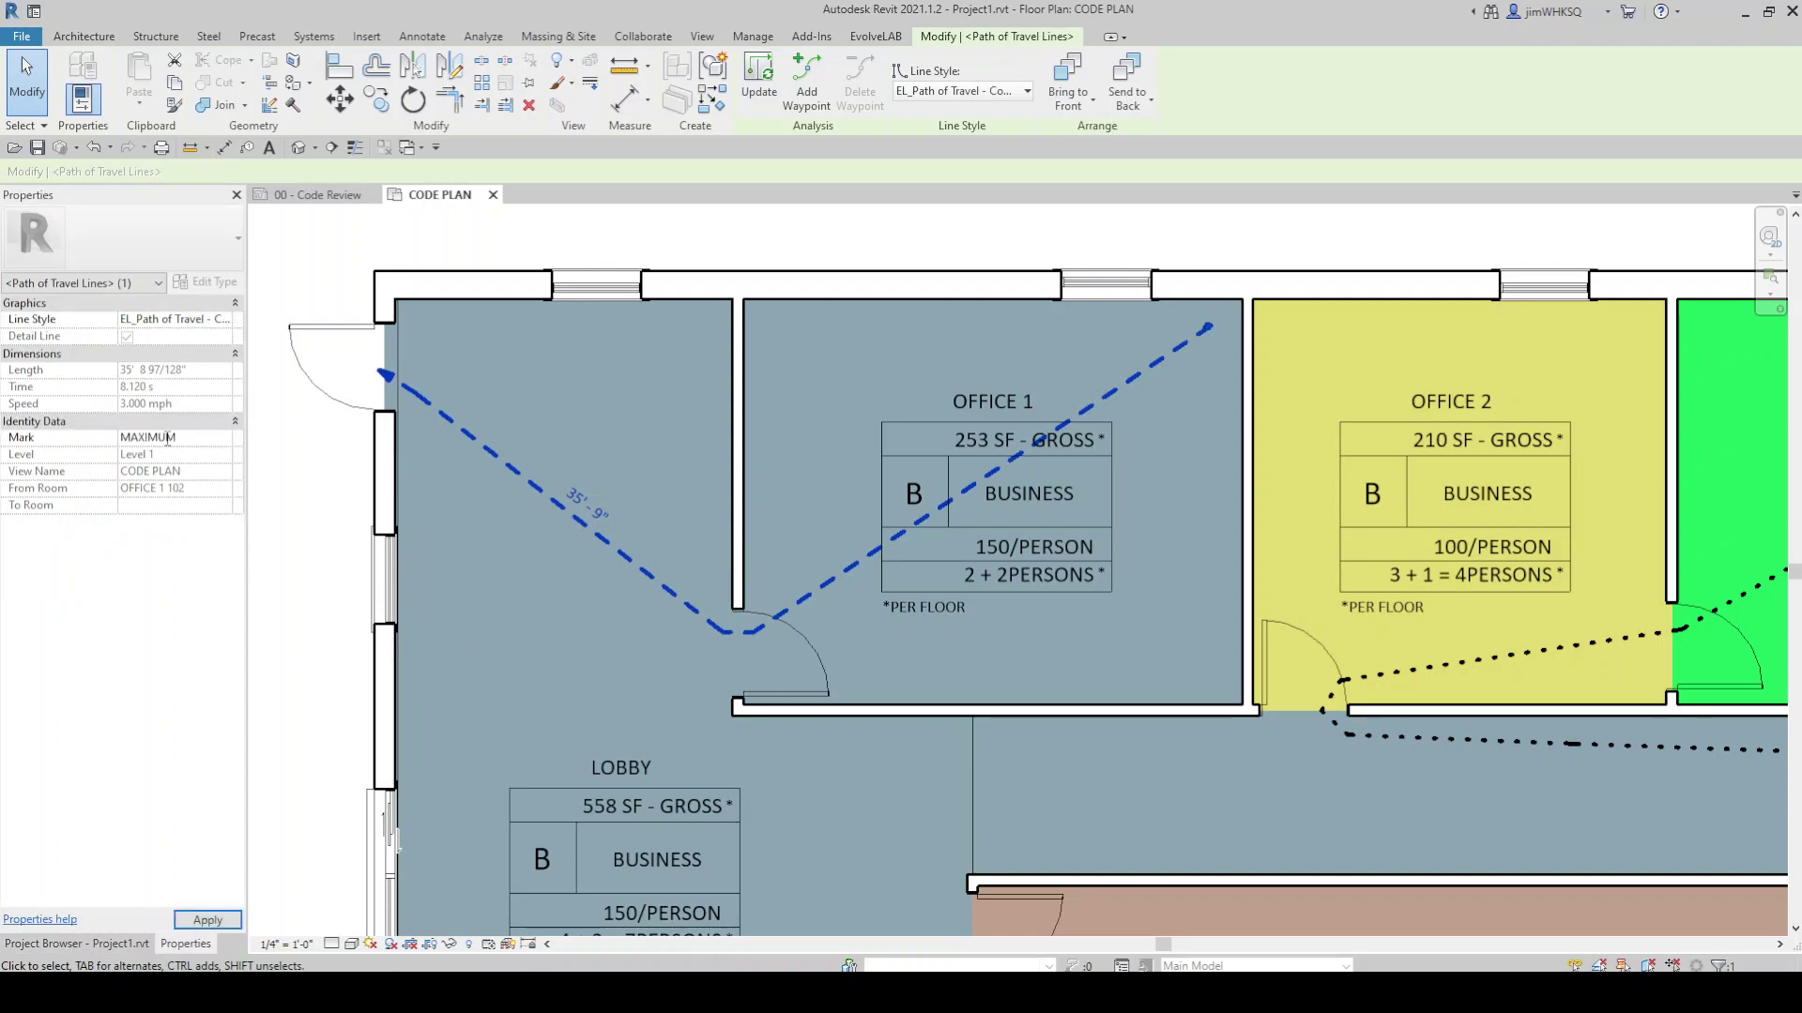
left_click(571, 379)
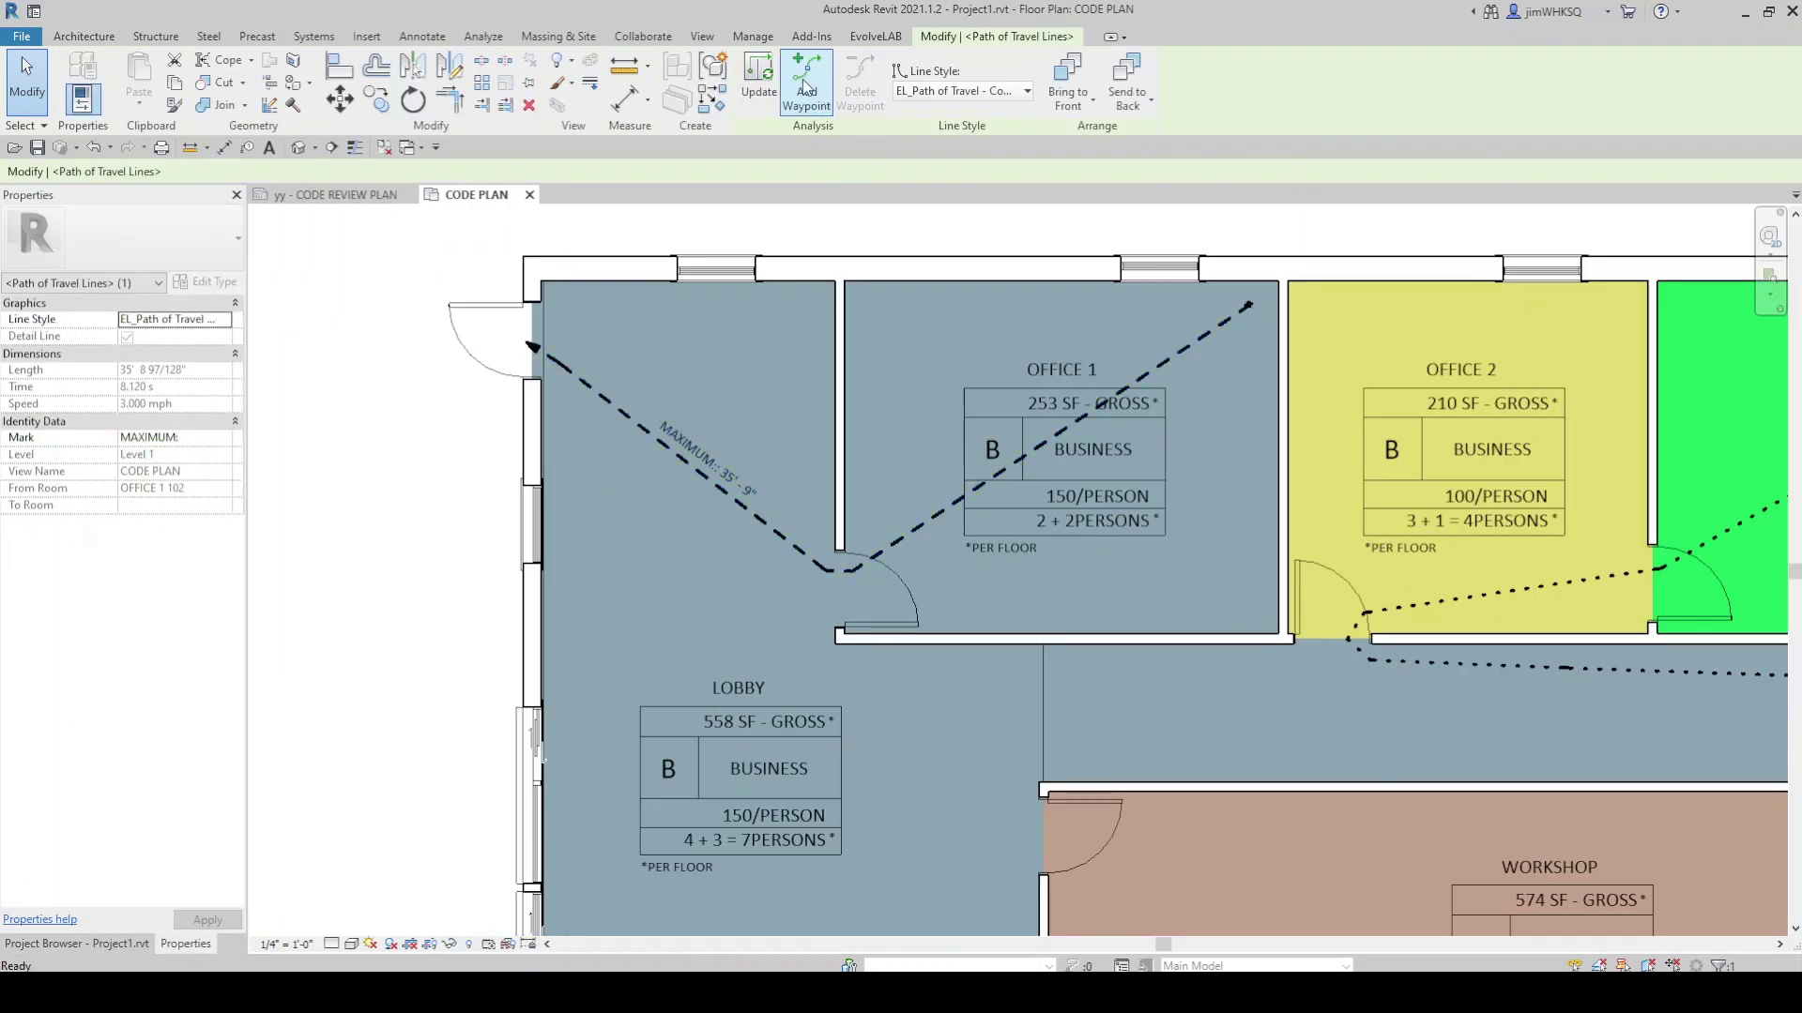
- Try rerouting the Office 1 path of travel with one waypoint near the bottom of Office 1 and another in the upper lobby
left_click_drag(944, 509, 1054, 608)
left_click_drag(745, 511, 775, 331)
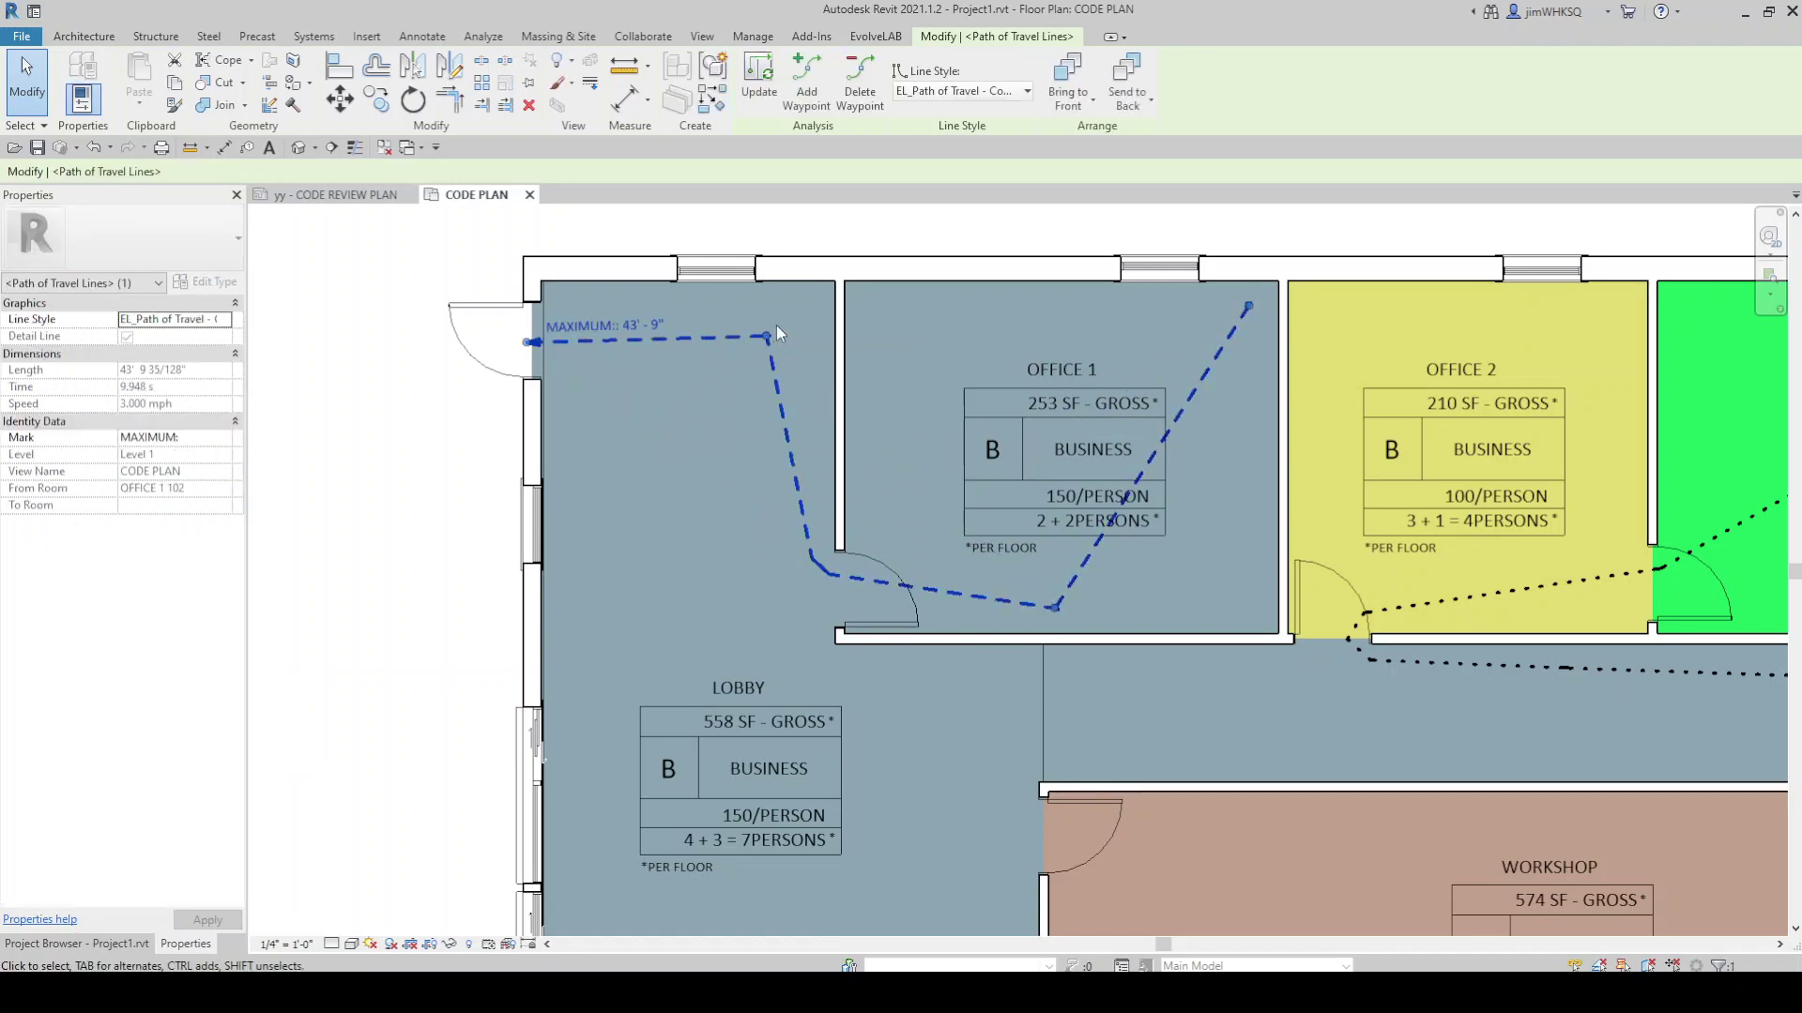
- Assign the Plan - Area - Fire view template to the CODE PLAN view
left_click(1188, 606)
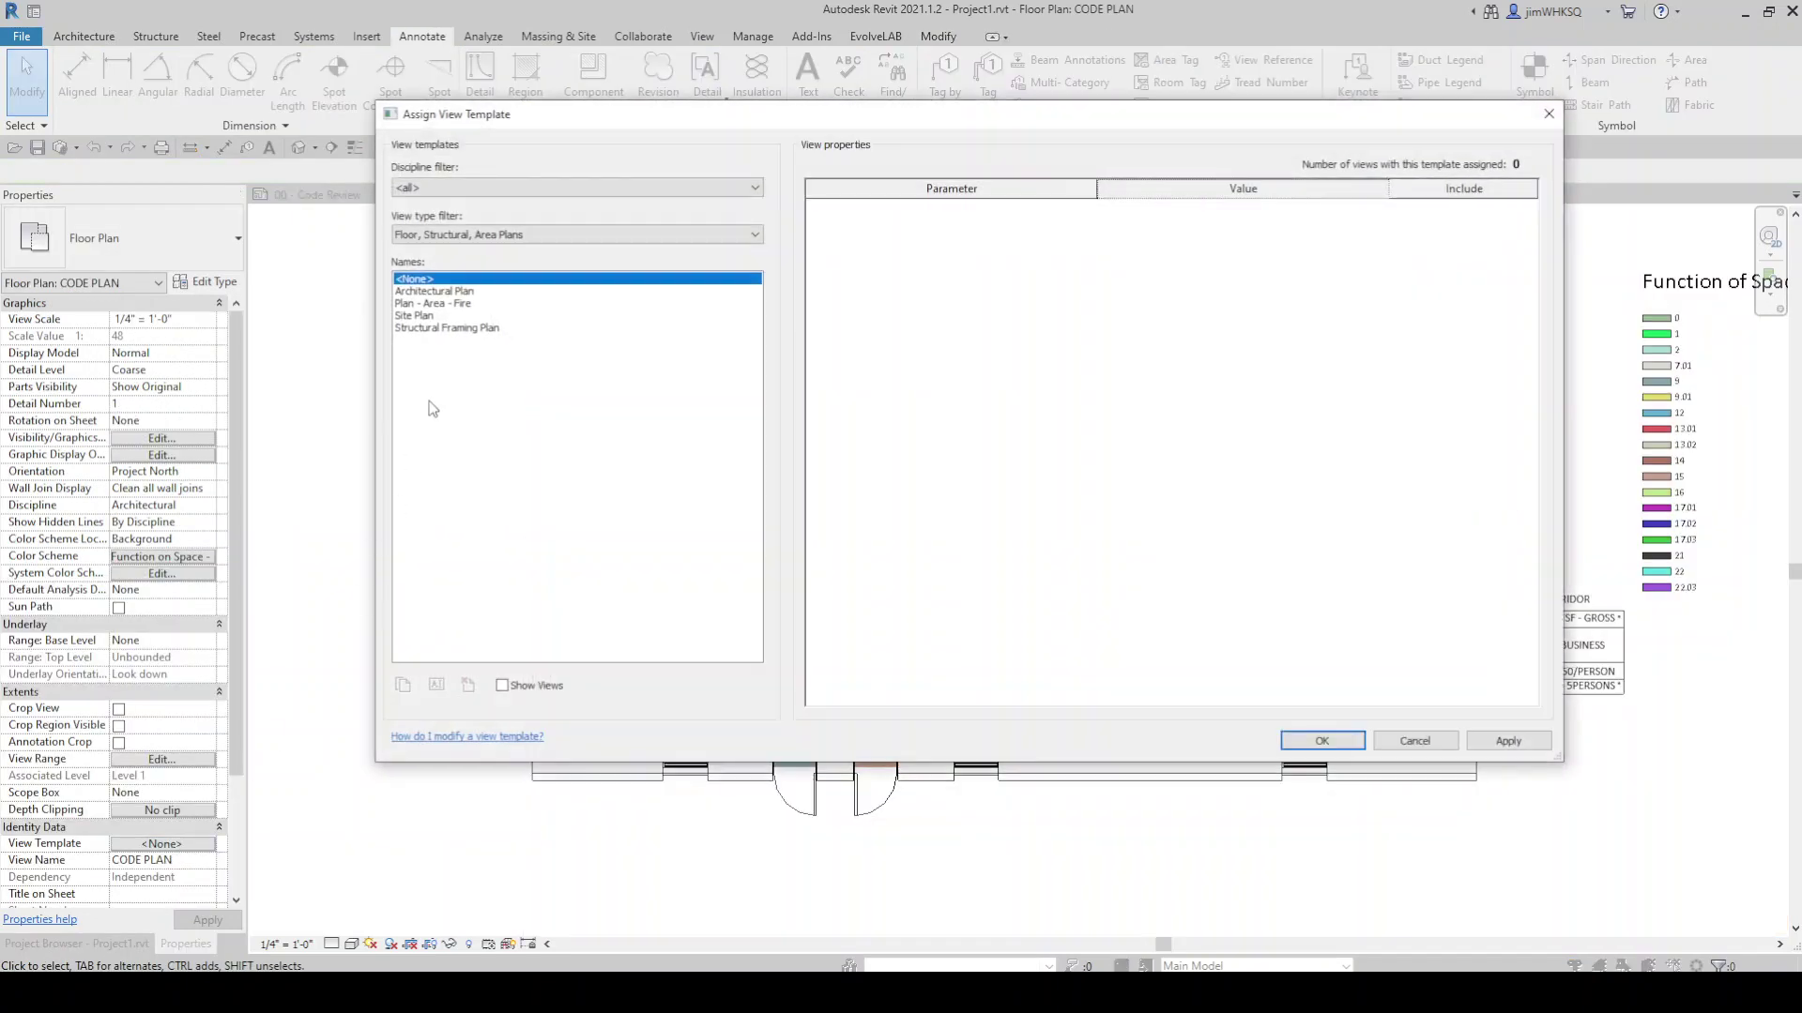
left_click(460, 305)
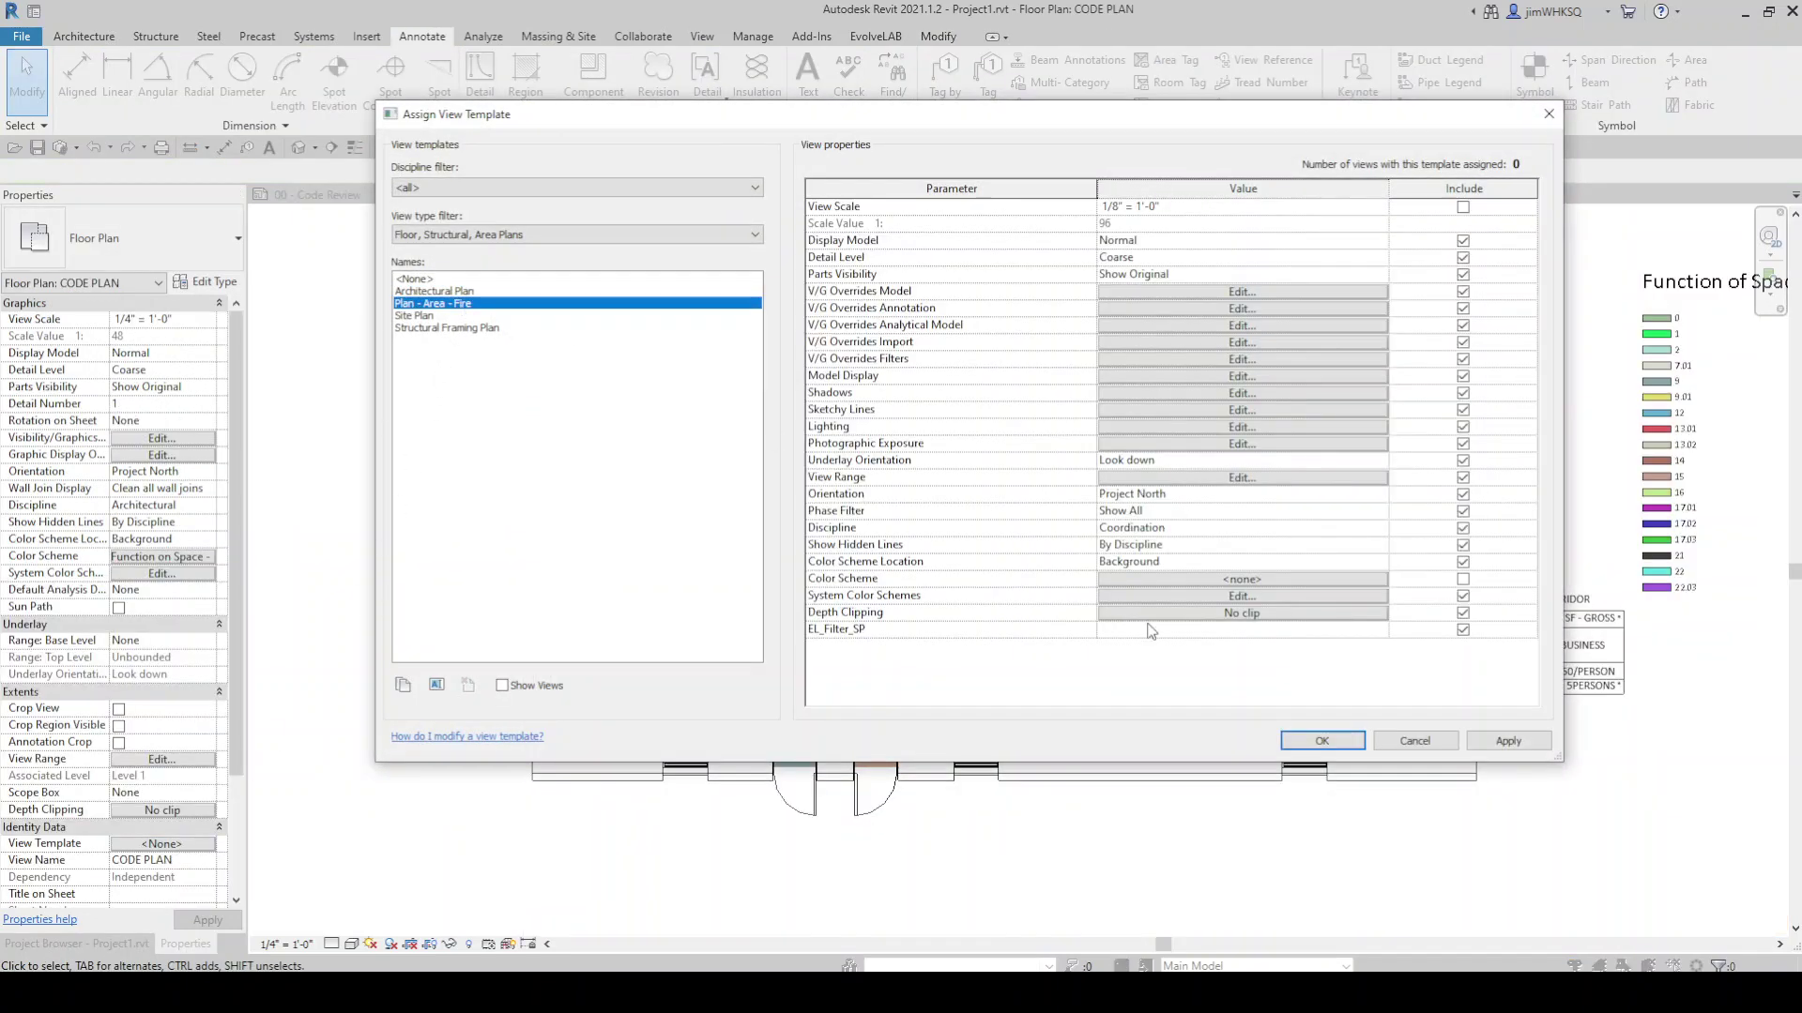
left_click(1322, 741)
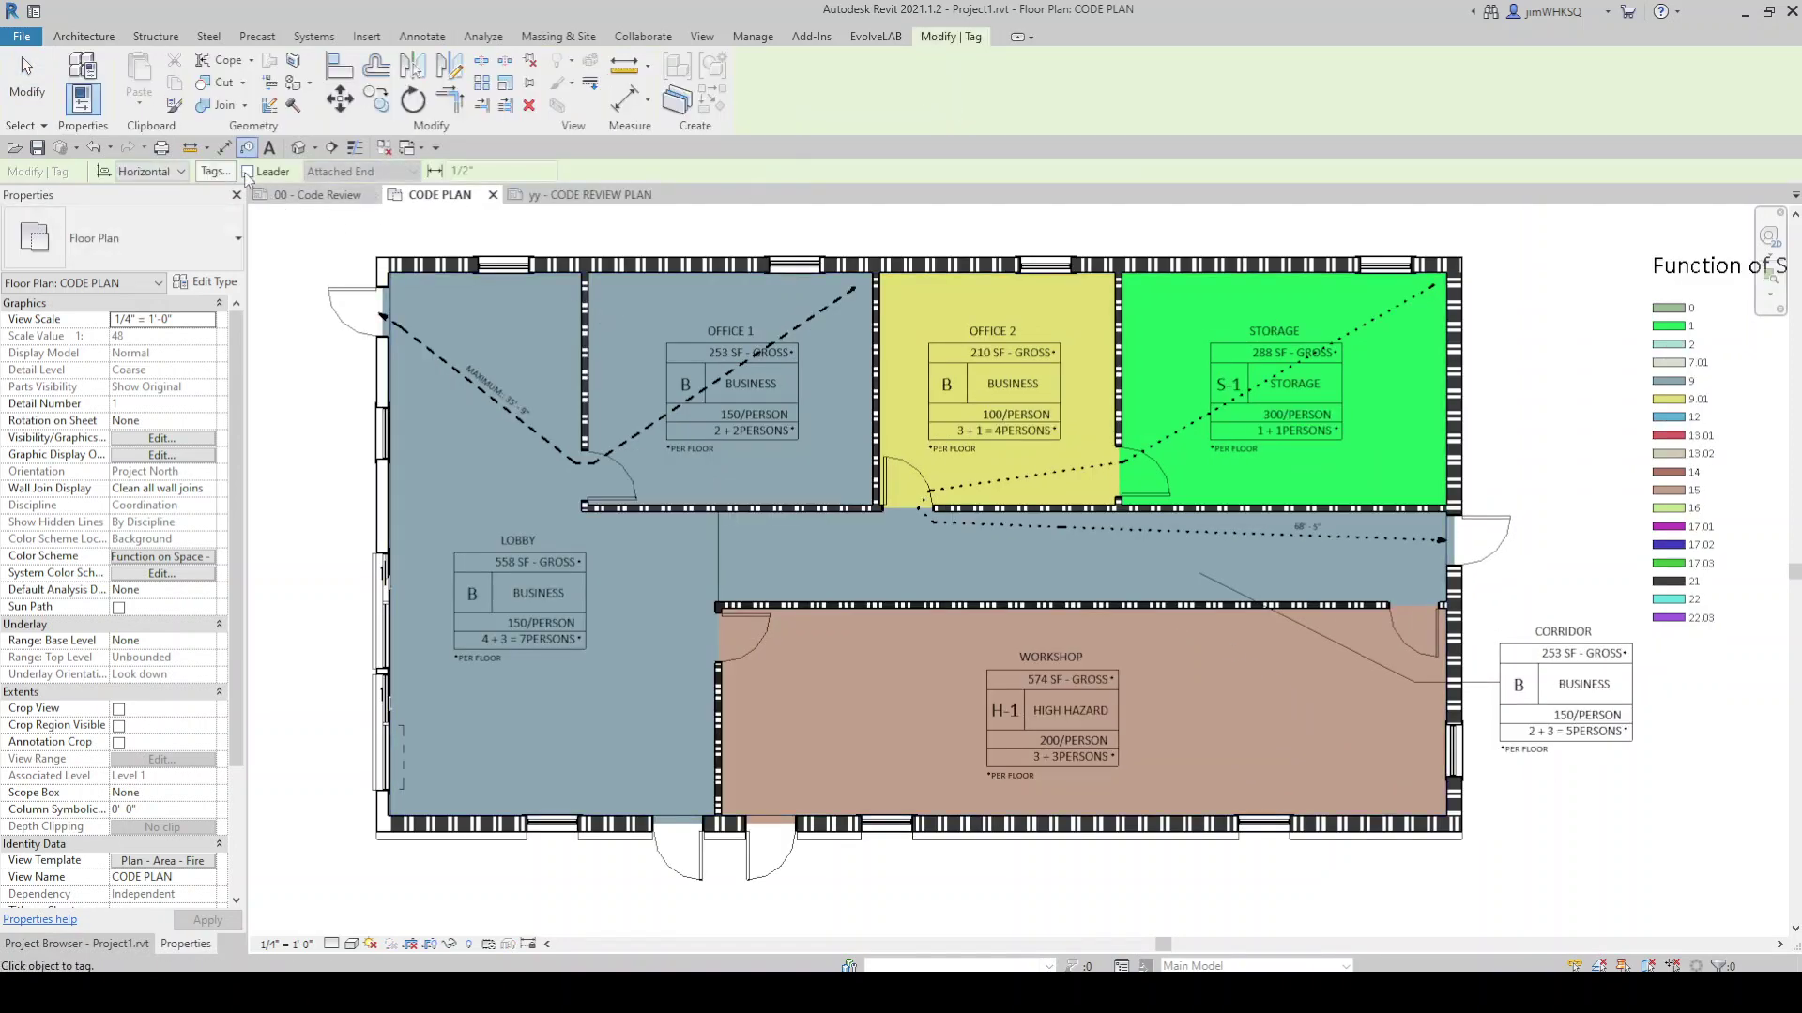
- Tag the wall between the lobby and Office 1 by category with a leader
left_click(247, 173)
left_click(582, 347)
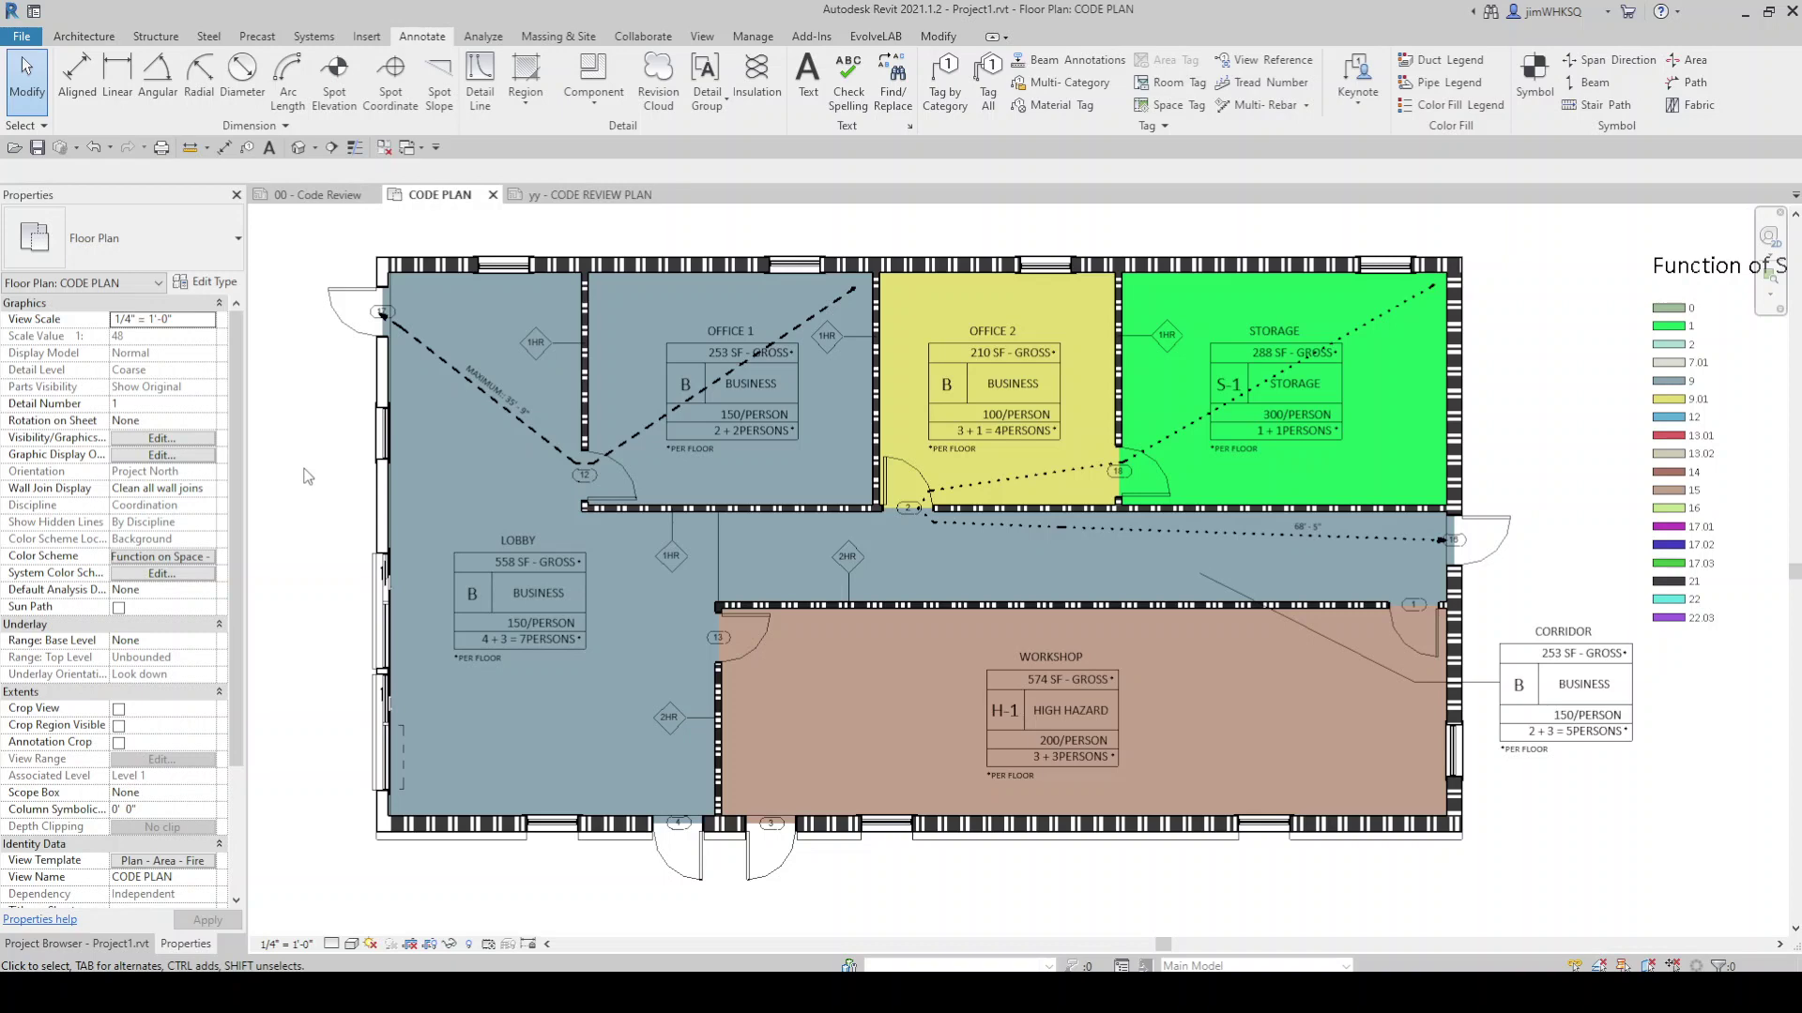
- Review the CODE REVIEW PLAN sheet and the template's 00 - Code Review sheet
key("ctrl+Tab")
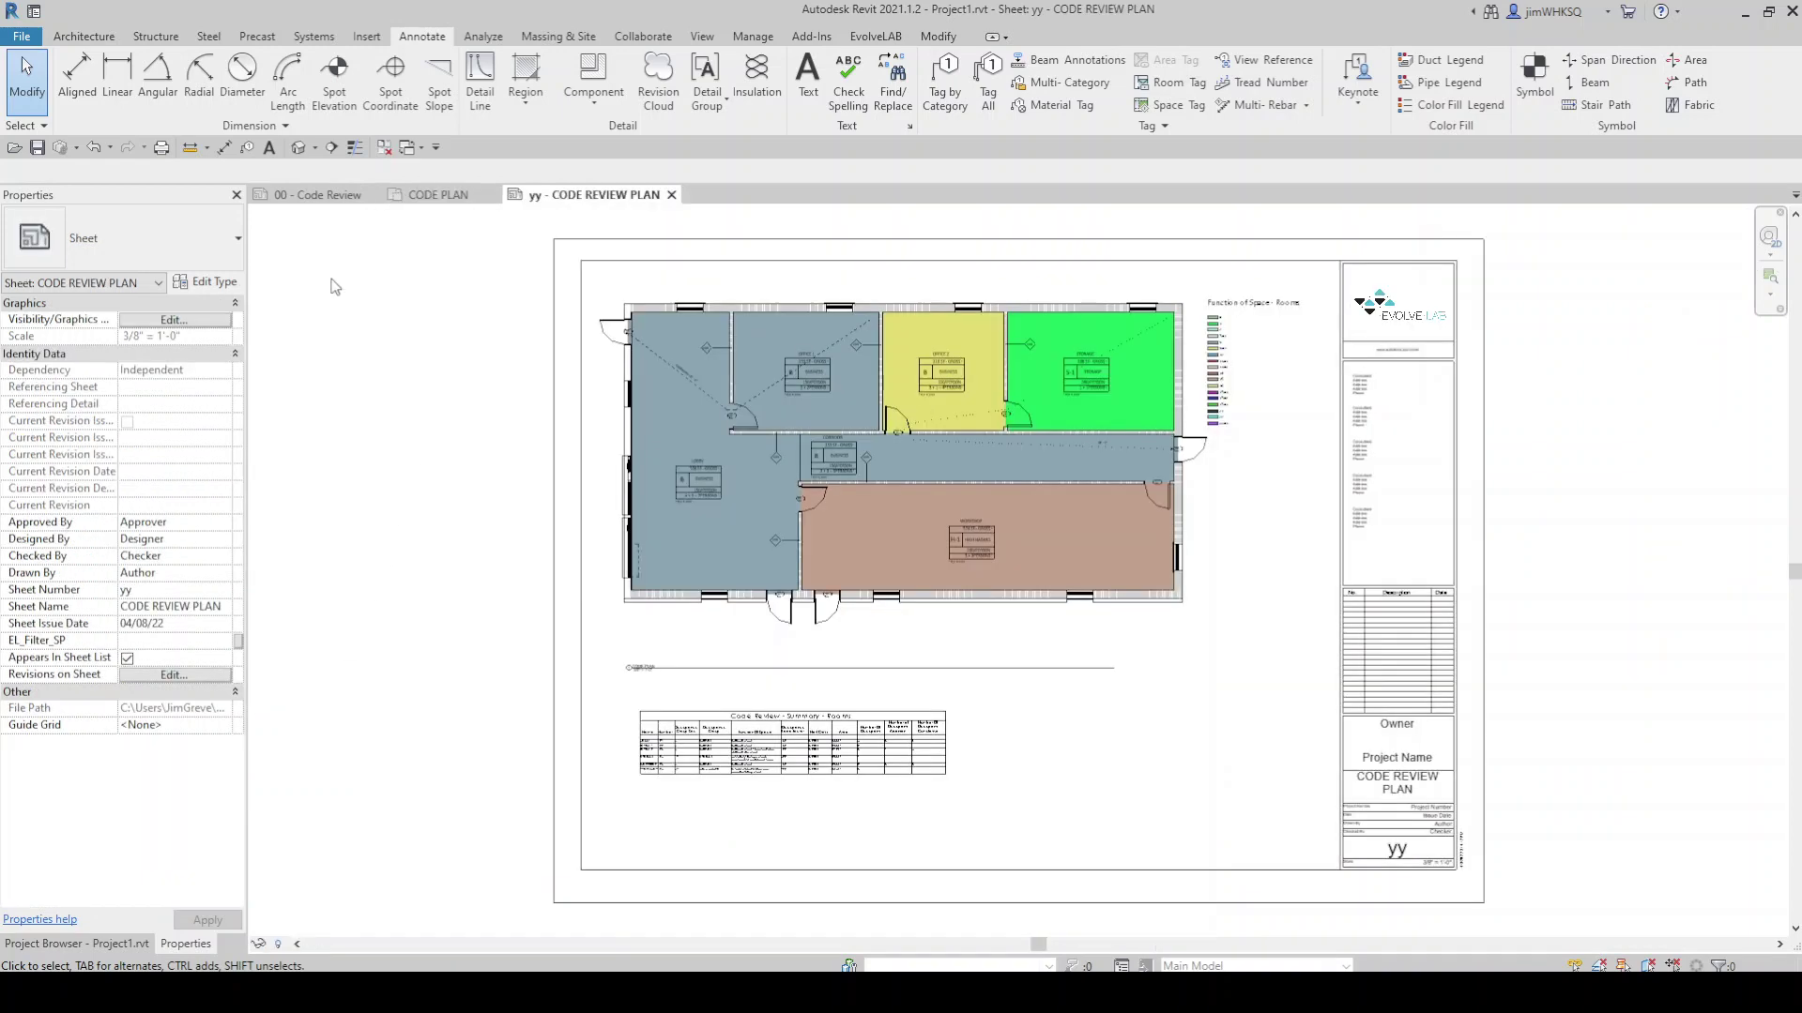
key("ctrl+Tab")
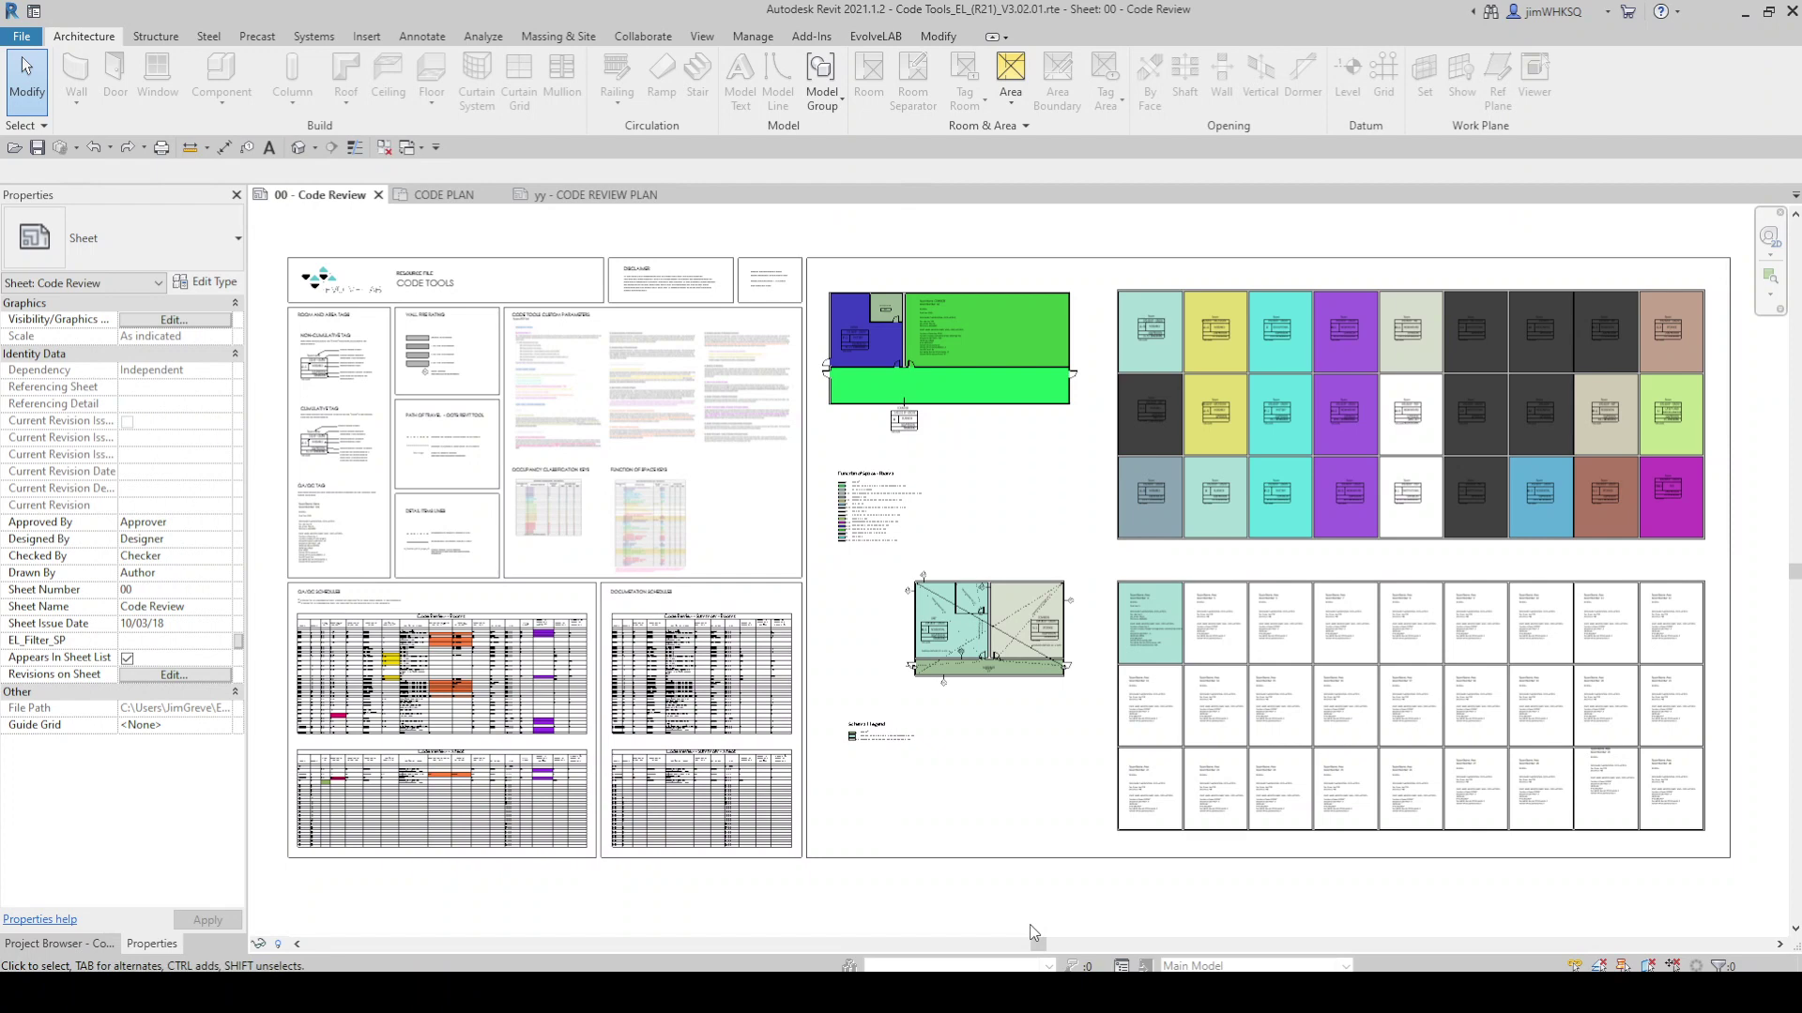